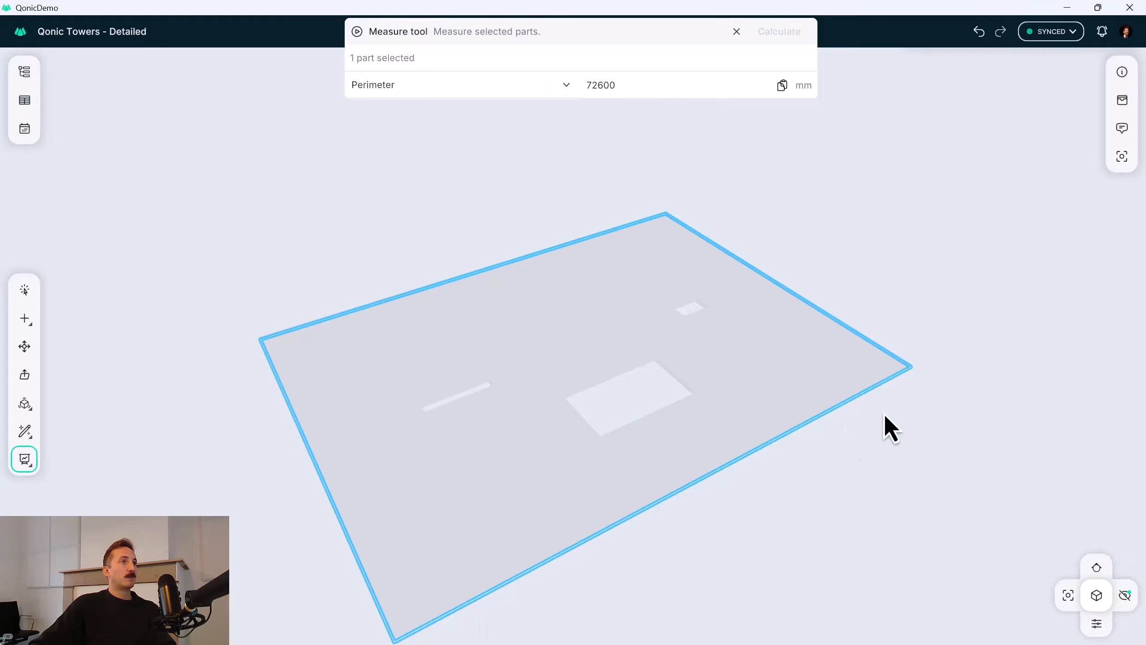
Select the whole floor slab in the Measure tool and exit the perimeter measurement.
click(750, 324)
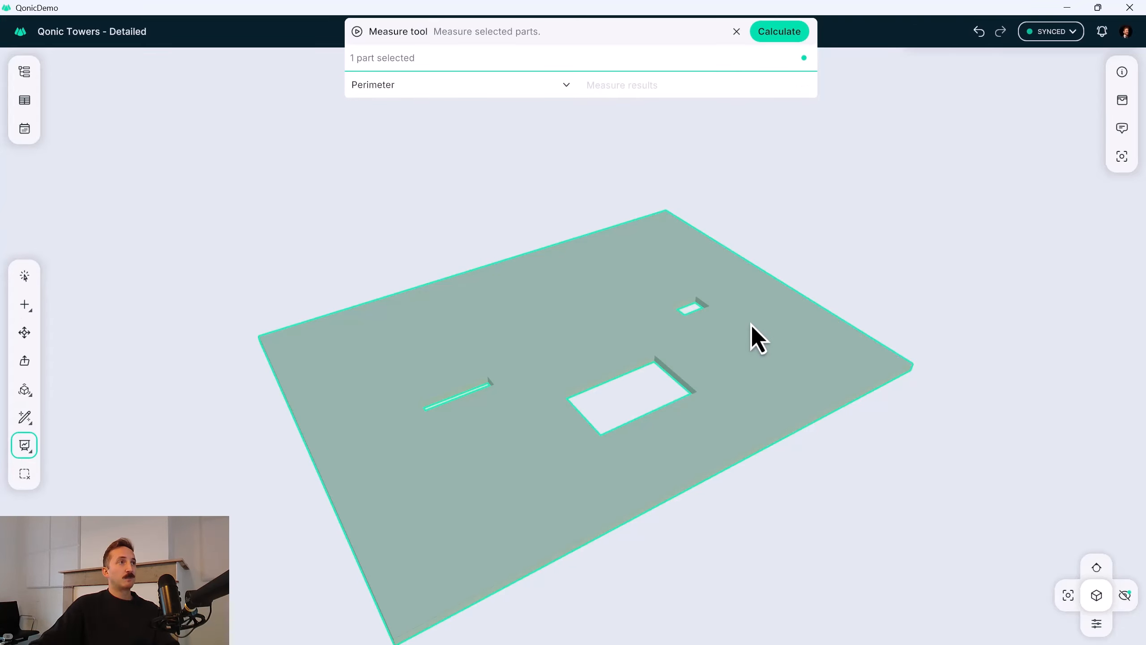
scroll(744, 329, down, 2)
key(Escape)
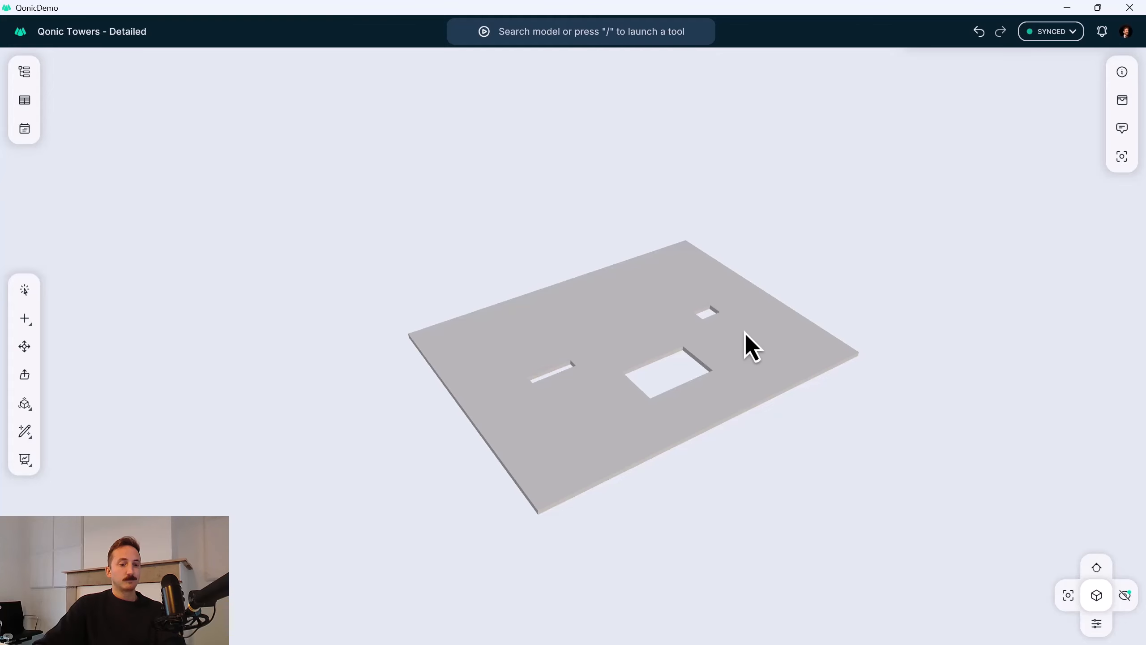
Measure clear distances across the slab with Laser Measure, first between the narrow and large openings, then near the slab's long edge.
click(24, 460)
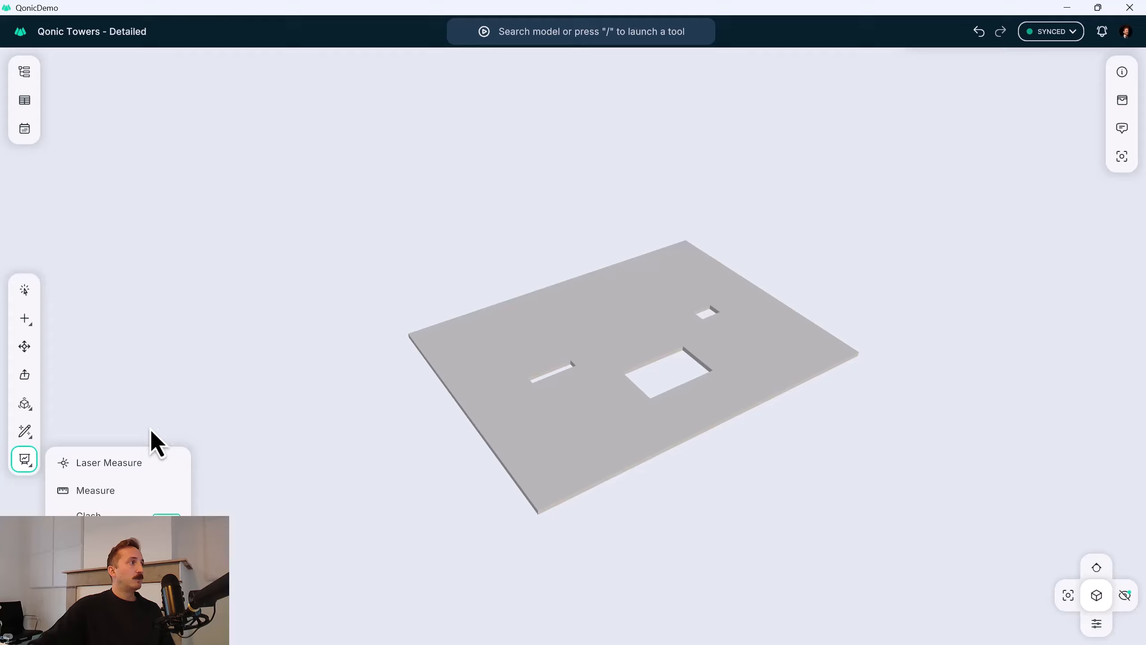
click(137, 463)
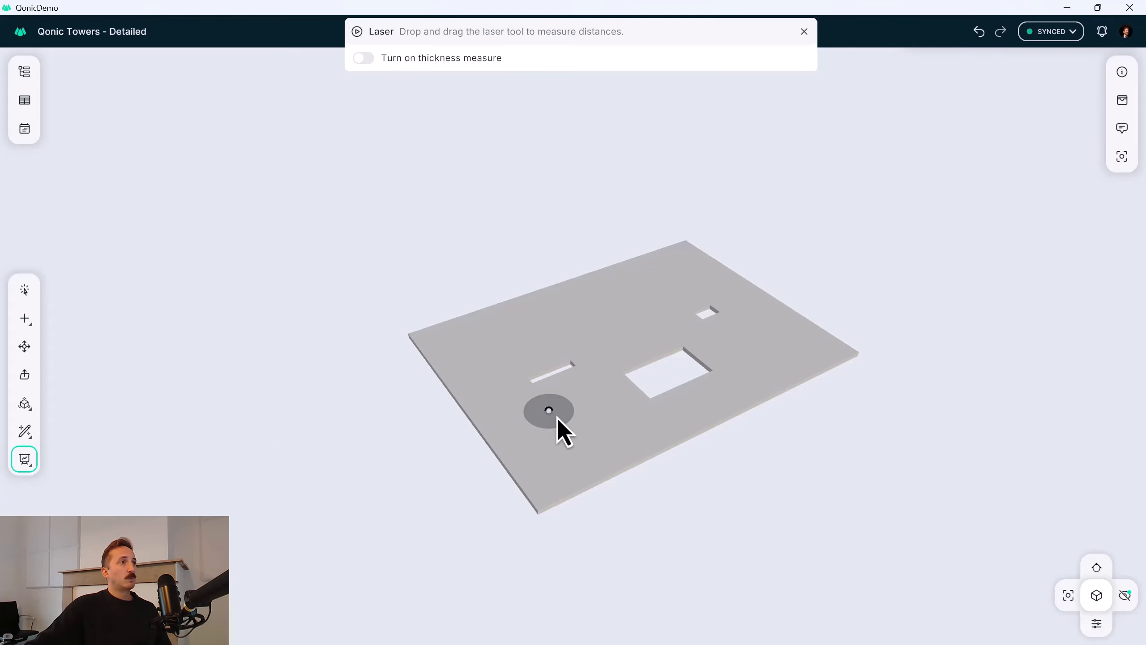
scroll(558, 427, up, 3)
click(578, 401)
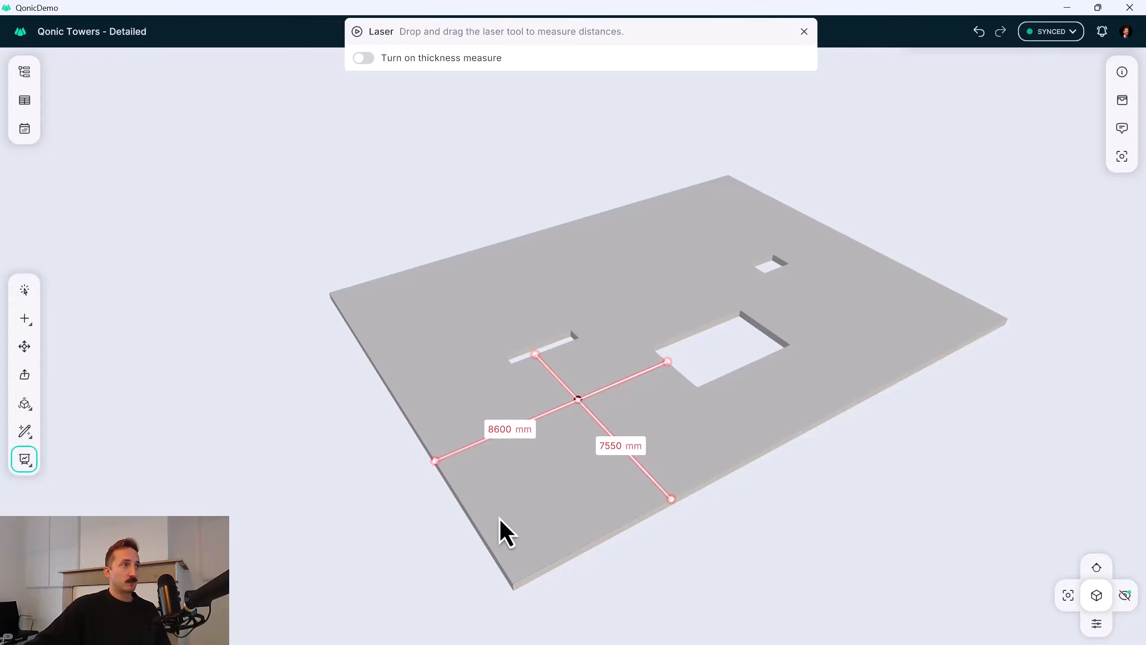
drag(576, 400, 840, 357)
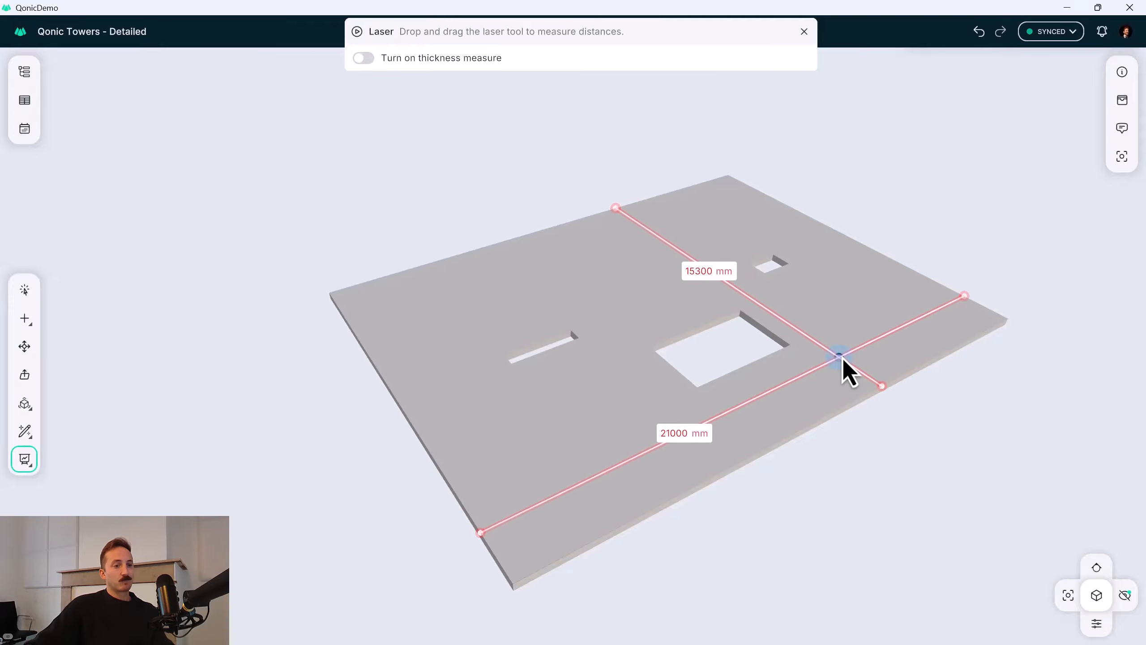
key(Escape)
key(Escape)
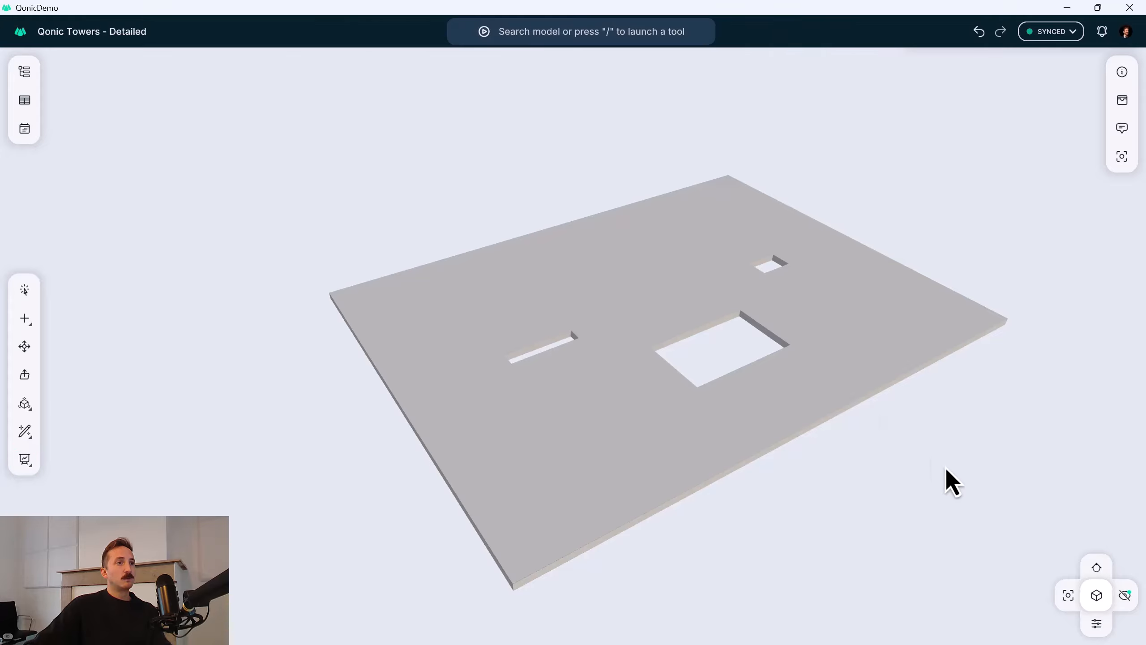
Show the entire hidden model again and open the report with the By Material preset.
click(1104, 601)
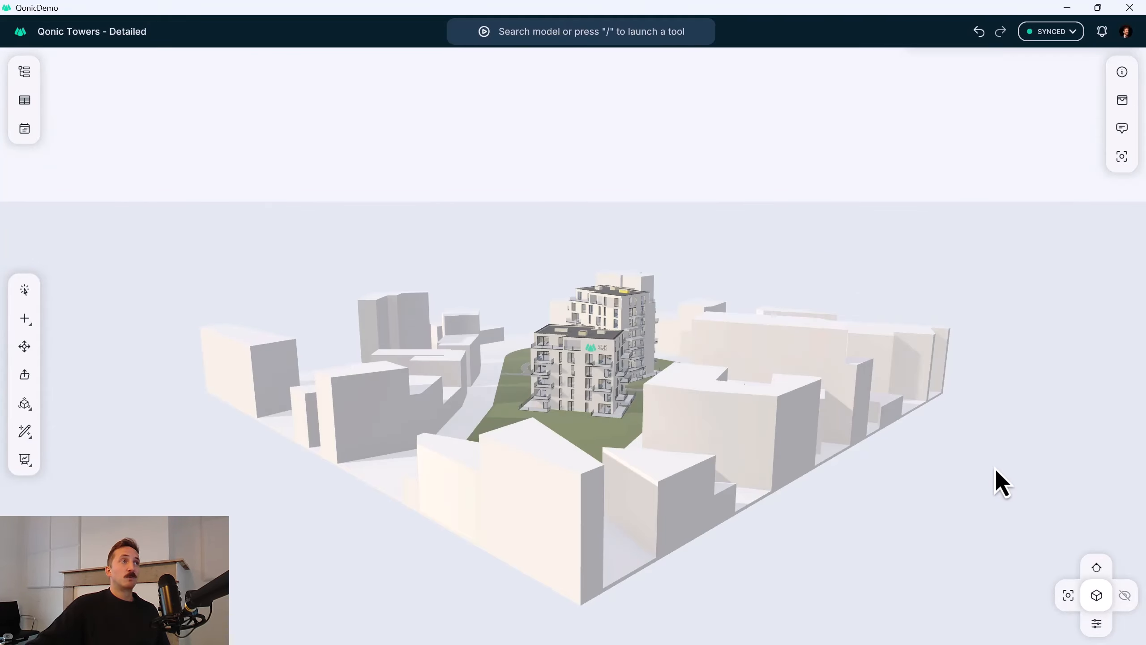
middle_drag(668, 413, 414, 289)
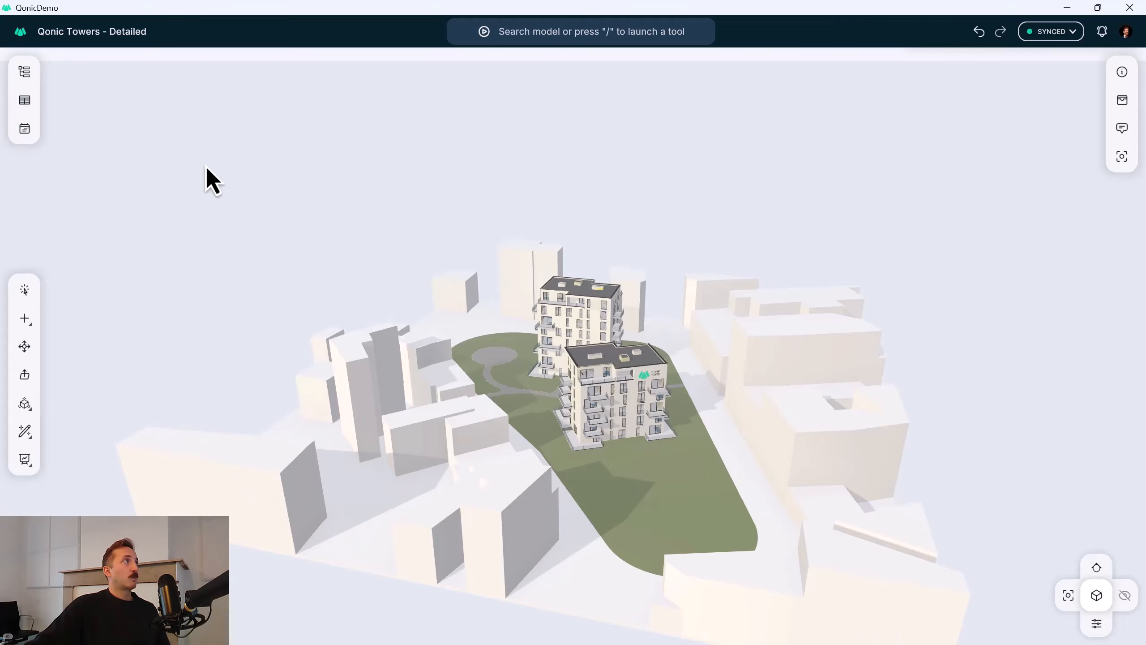
click(25, 102)
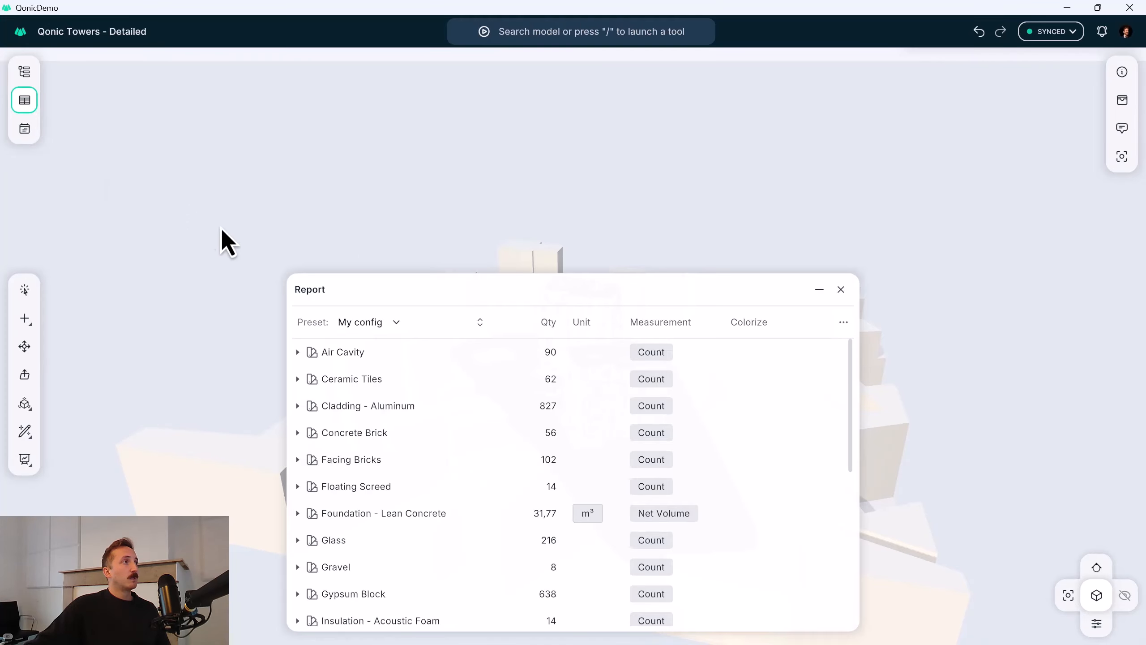
click(390, 322)
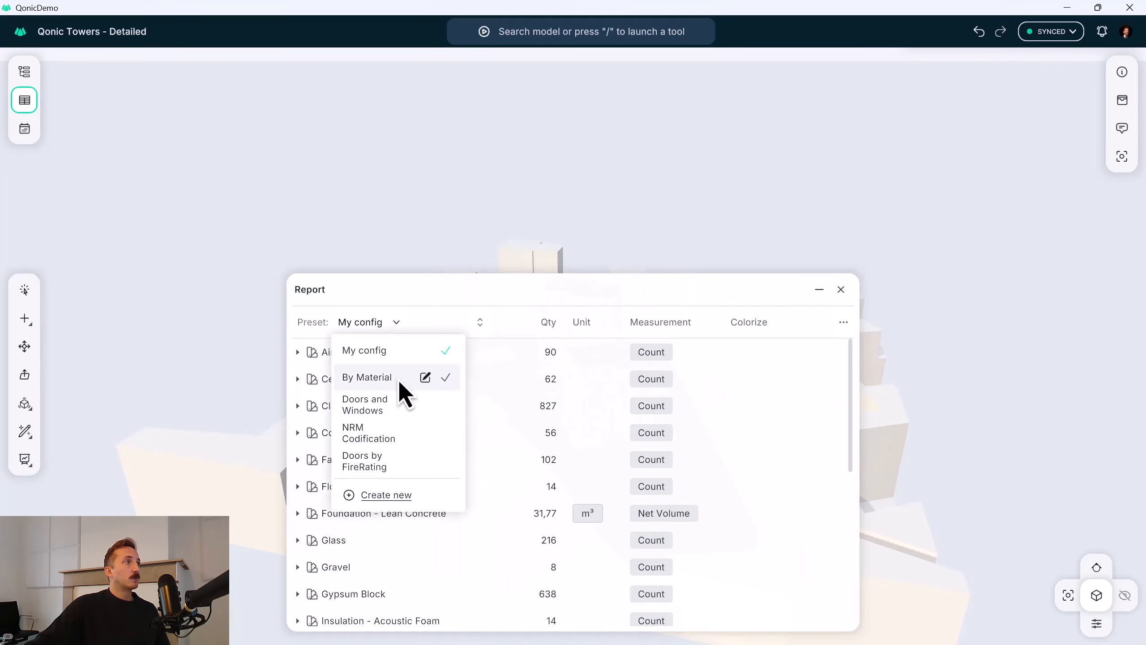
click(387, 381)
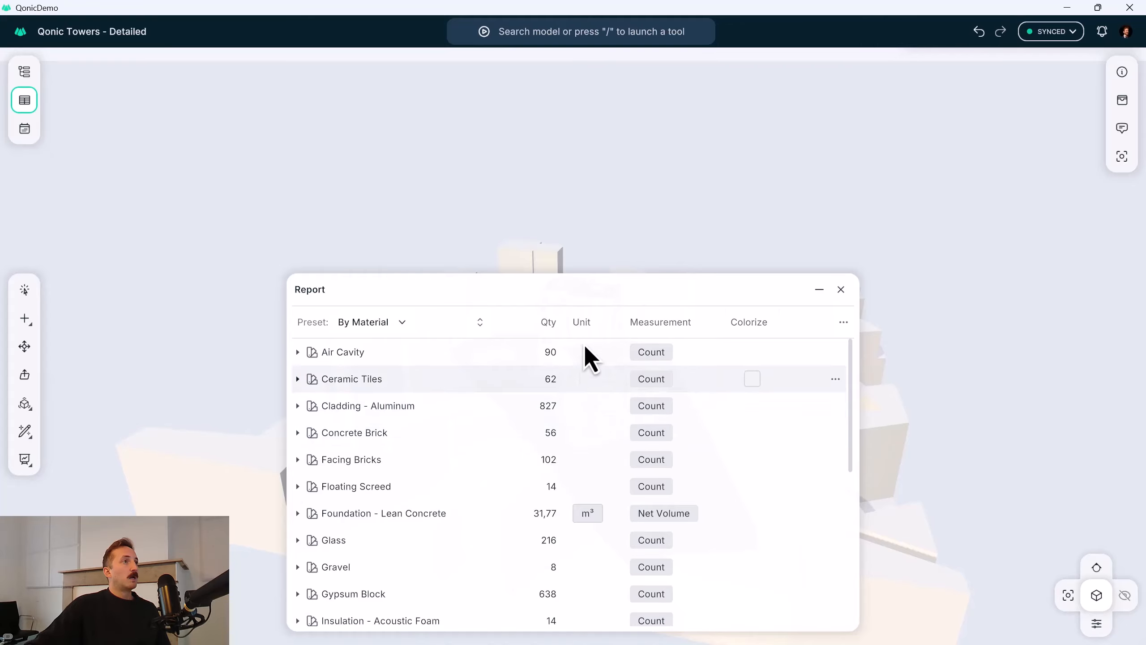
Move the report window and make it taller and narrower so both towers stay visible beside it.
drag(591, 288, 356, 71)
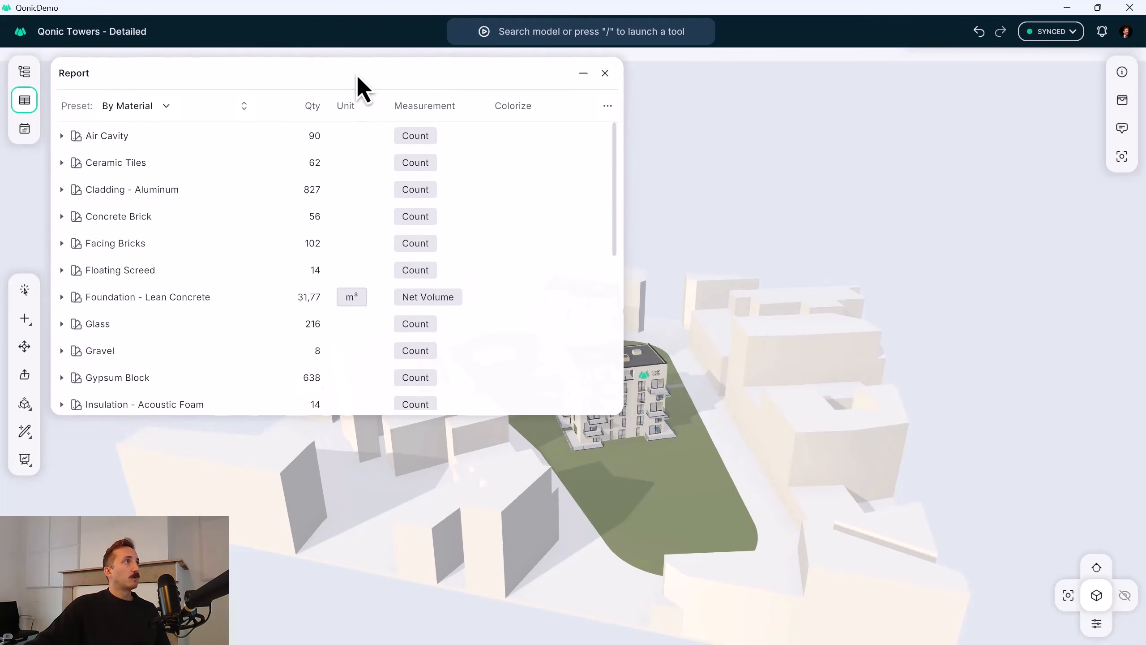
drag(619, 415, 517, 631)
middle_drag(637, 364, 707, 387)
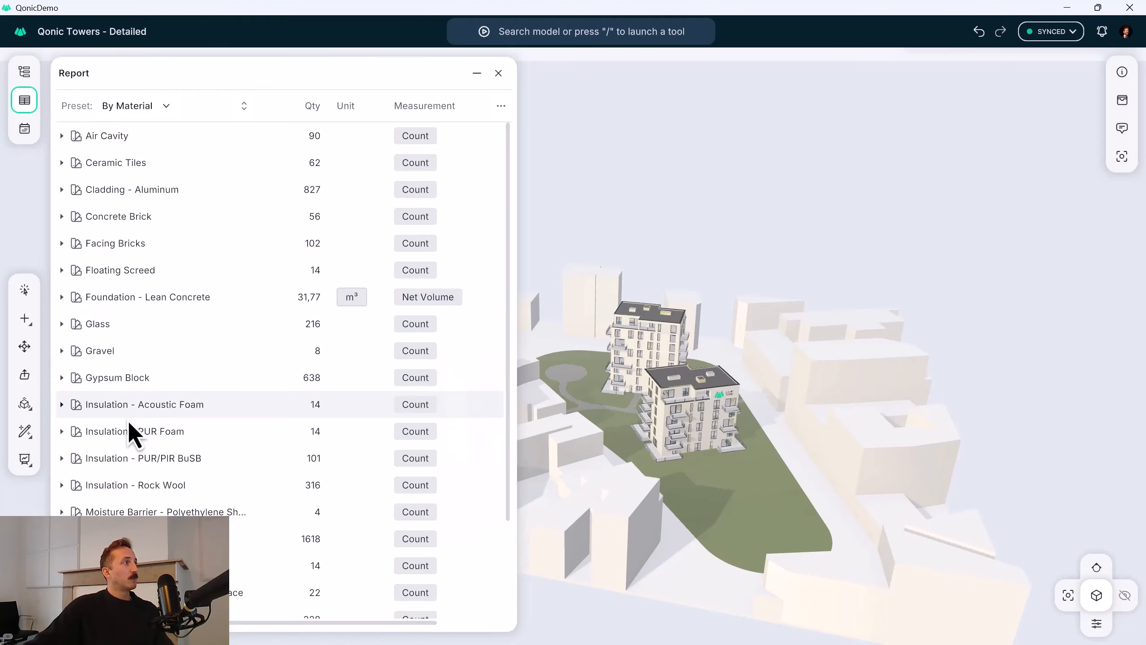
Set the measurement of the four insulation materials, Acoustic Foam through Rock Wool, to Net Area.
click(131, 405)
shift+click(134, 481)
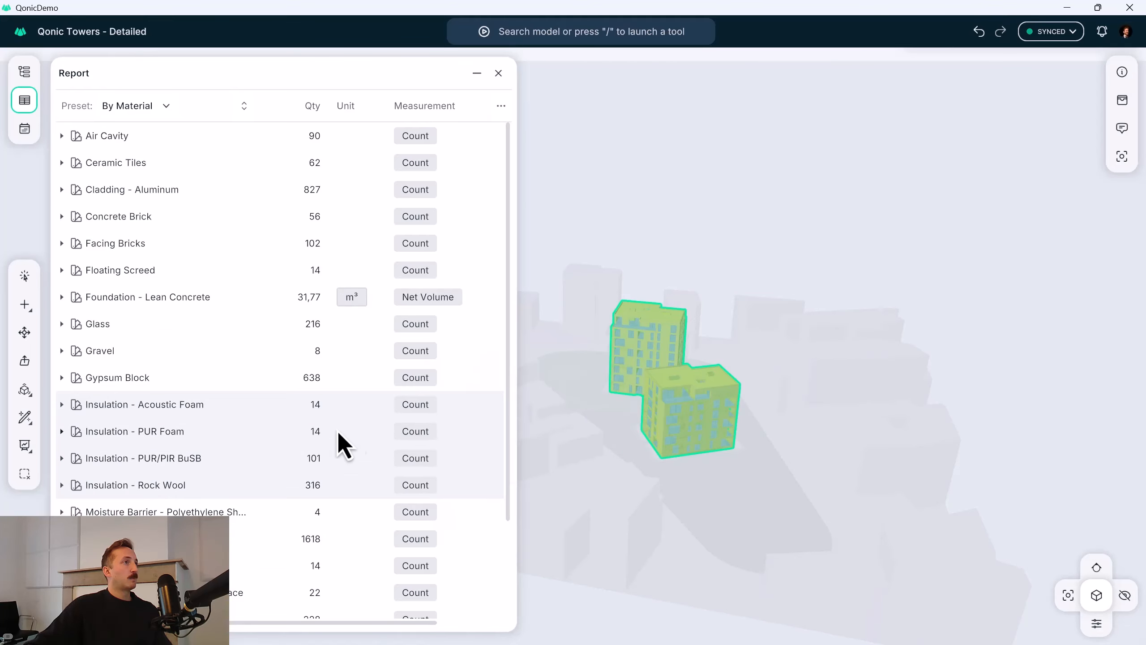
click(419, 407)
click(440, 484)
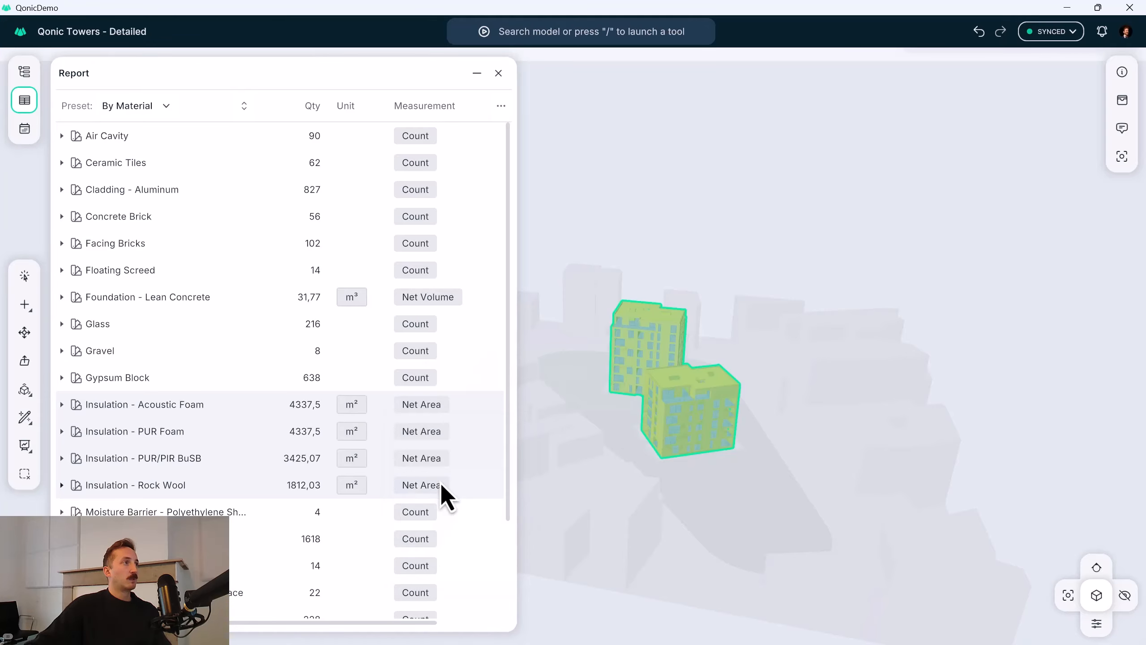
Set Plaster - Gypsum to Net Area and the three materials directly below it to Net Volume.
scroll(253, 481, down, 1)
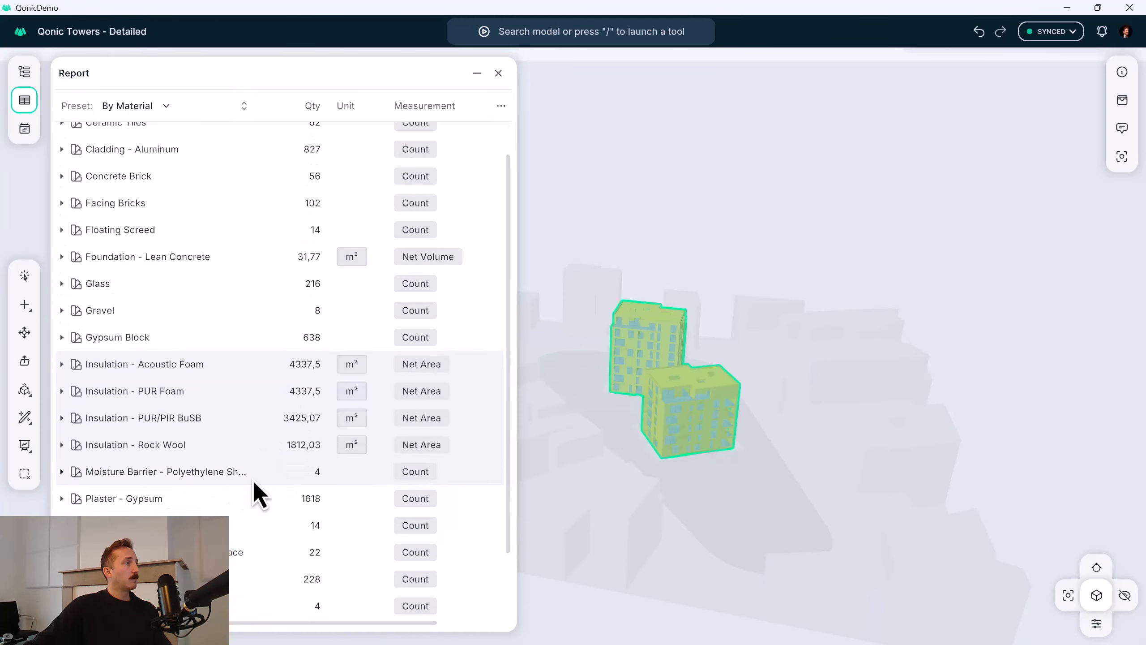
click(421, 500)
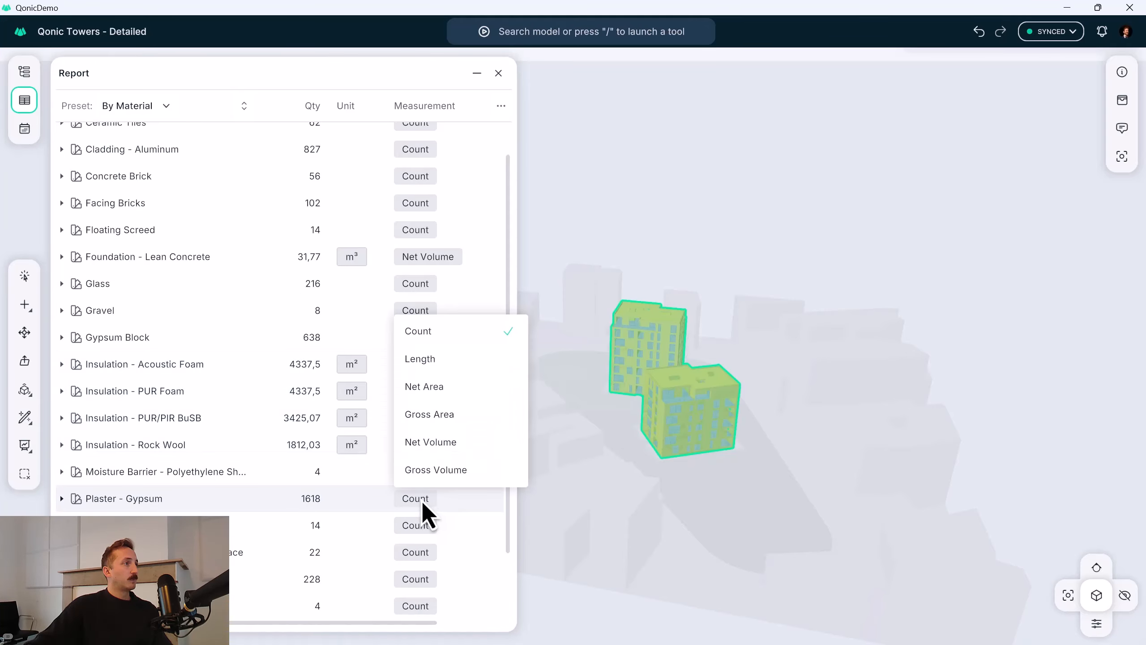
click(434, 387)
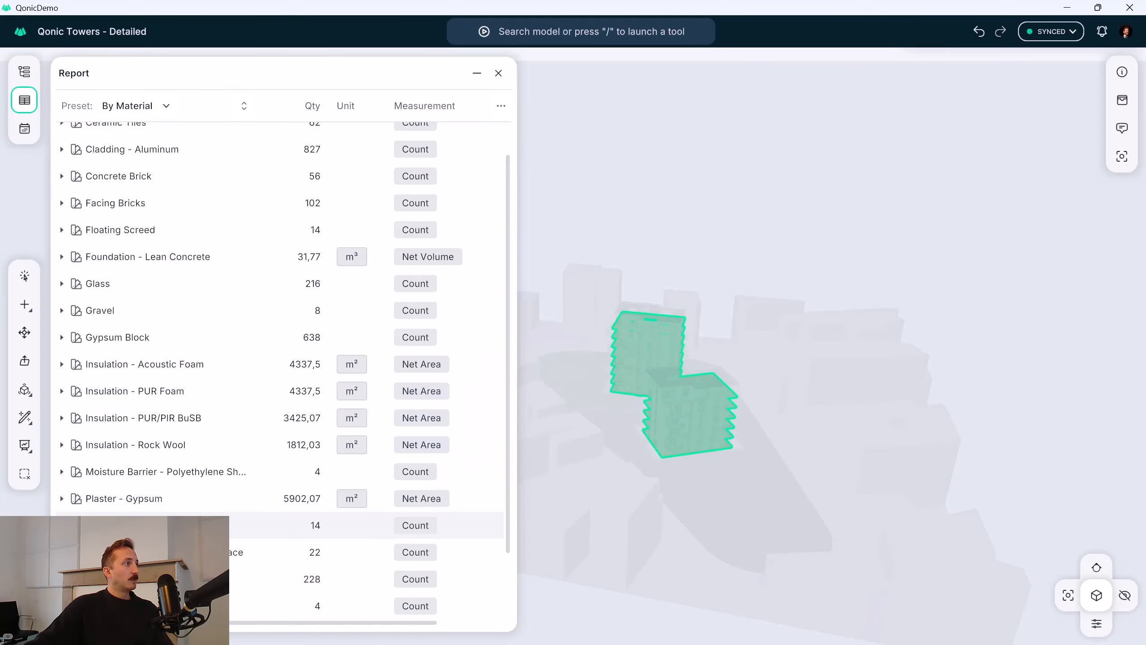
click(412, 526)
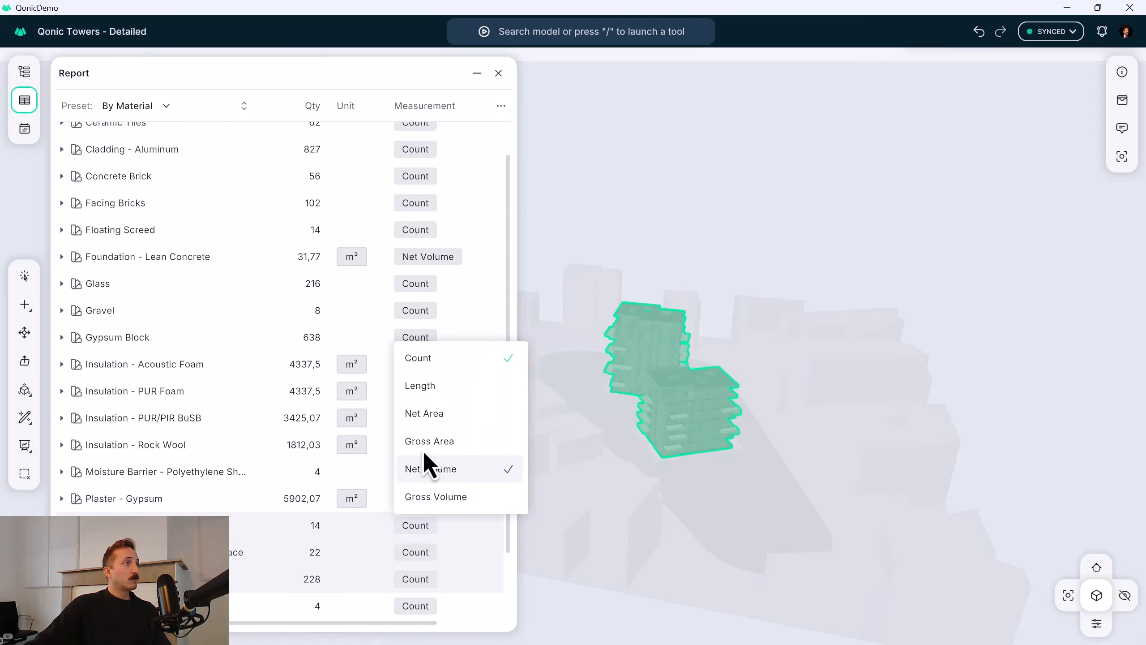
click(432, 469)
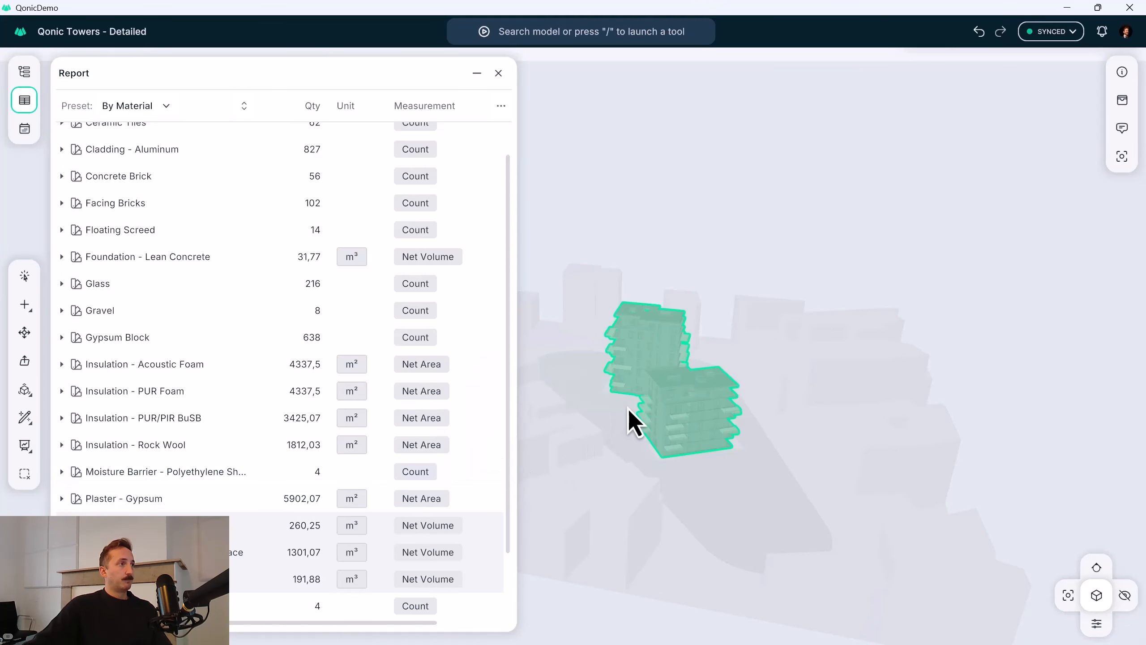
Examine the highlighted elements in both towers up close and clear the material selection.
middle_drag(633, 401, 658, 396)
scroll(632, 337, up, 4)
middle_drag(632, 337, 737, 344)
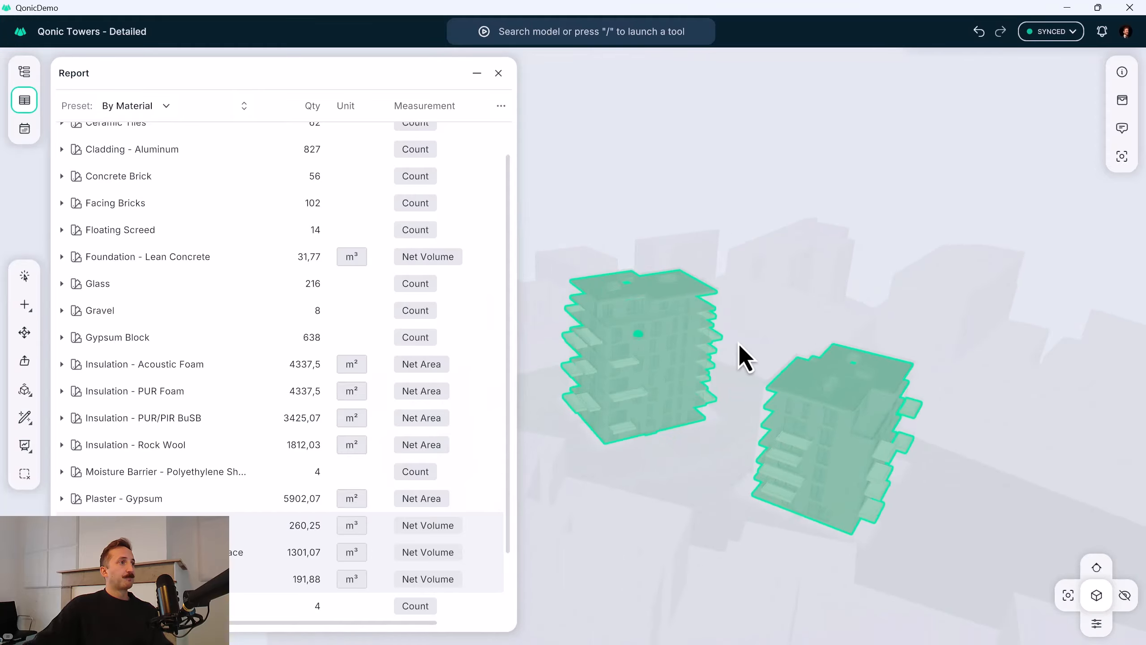
scroll(637, 322, up, 4)
key(Escape)
middle_drag(644, 312, 687, 325)
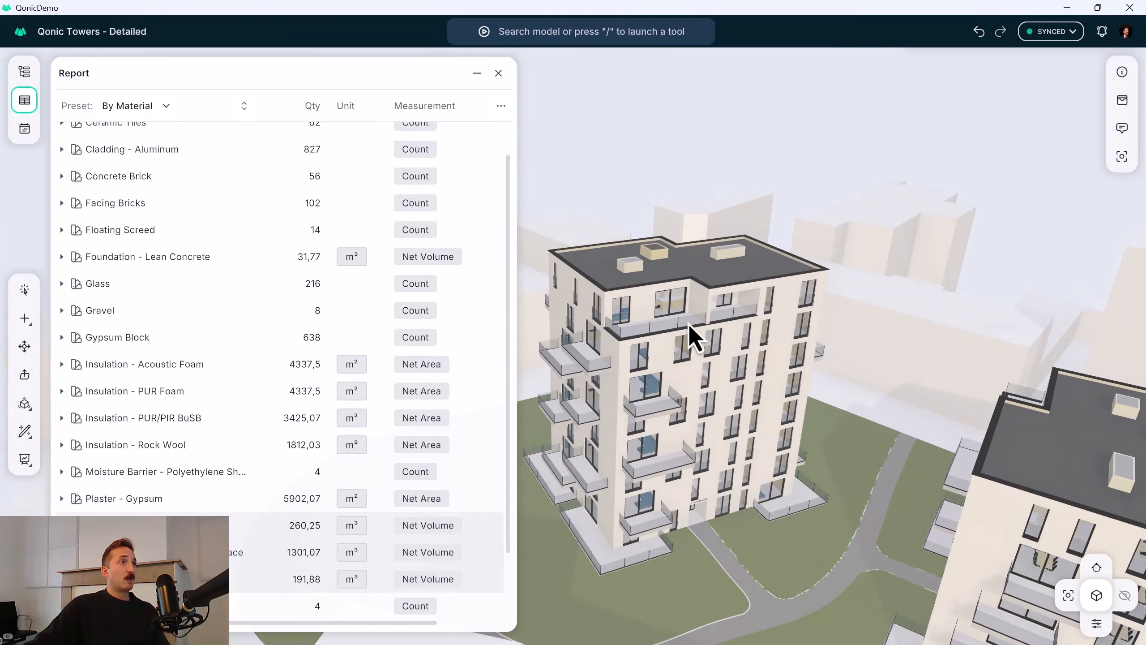
Select the insulation materials from Acoustic Foam to Rock Wool and colour them yellow in the model.
click(217, 367)
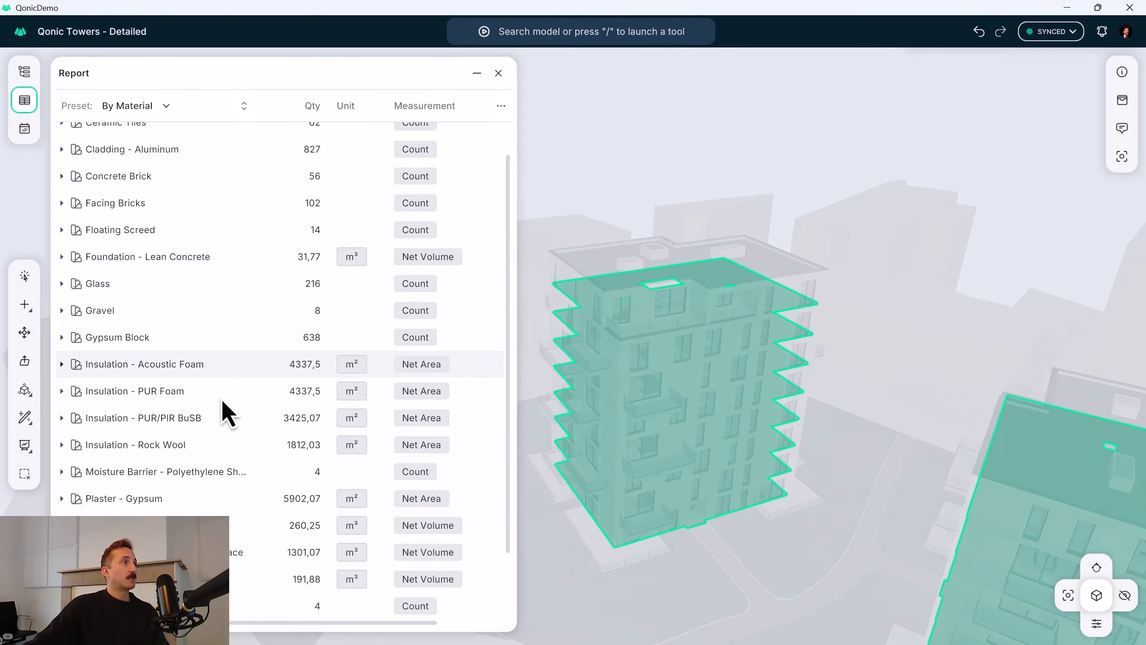
shift+click(224, 443)
Export the material report under the name Material List.
click(501, 106)
text(Ma)
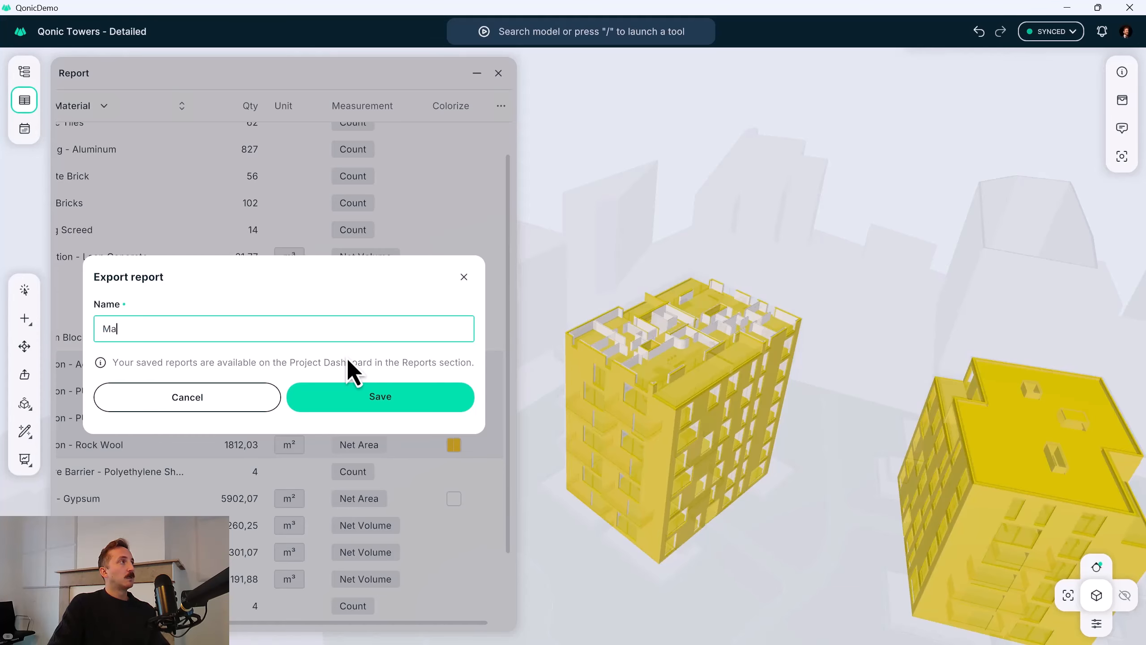
text(terial List)
click(350, 399)
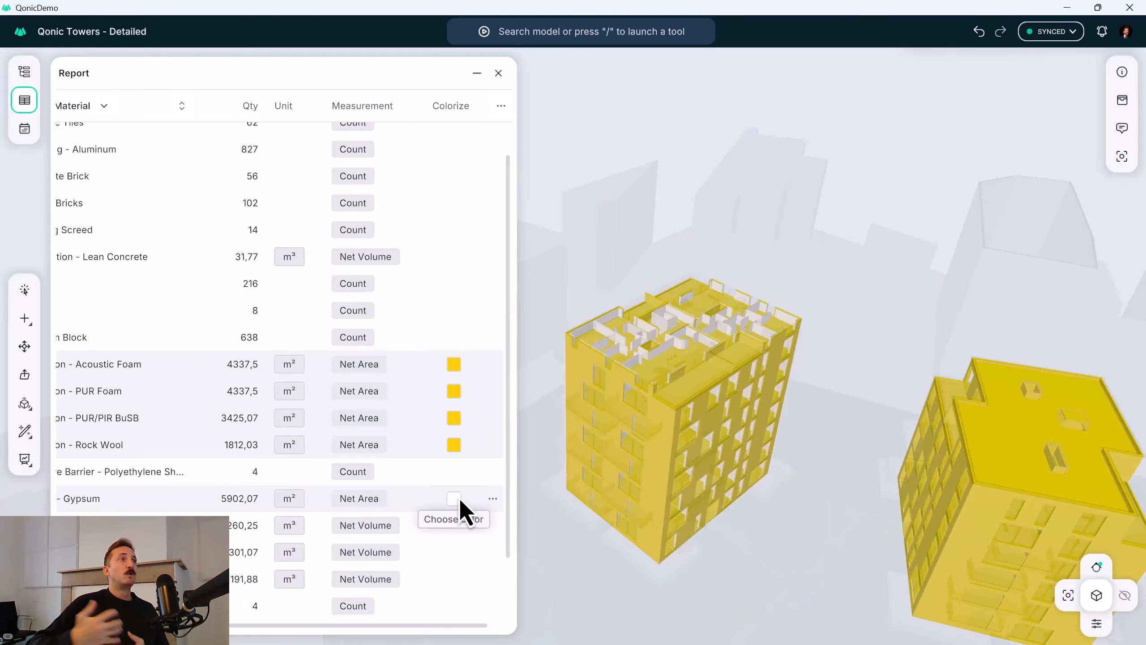
Switch the report to the NRM Codification preset and expand its levels down to the quantified items.
click(105, 106)
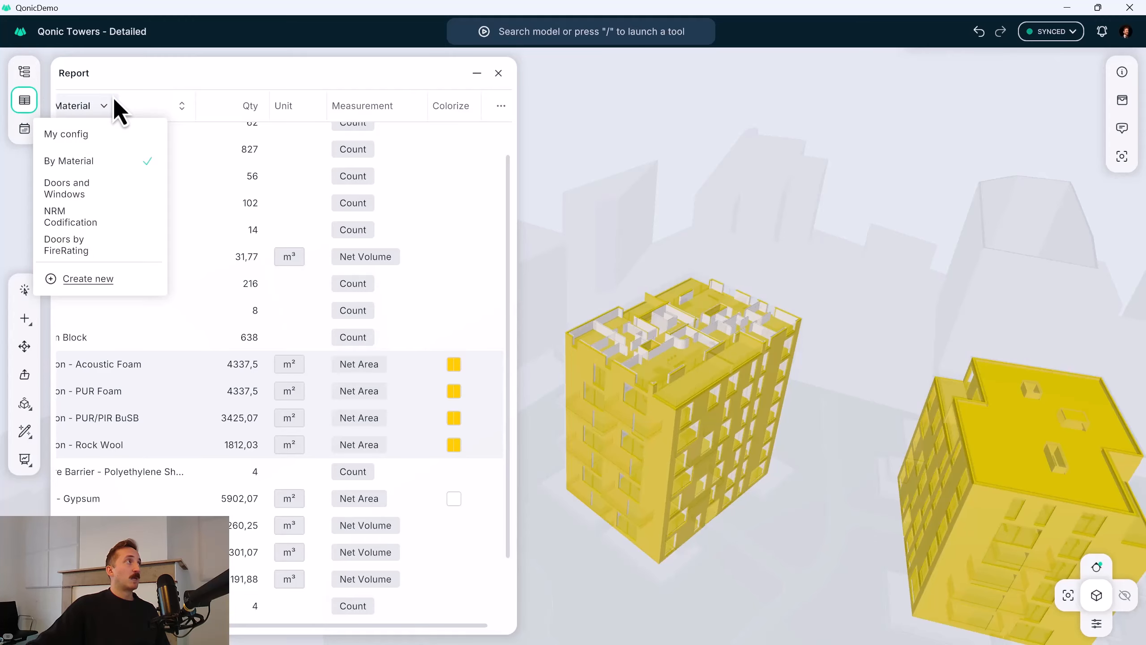
click(97, 218)
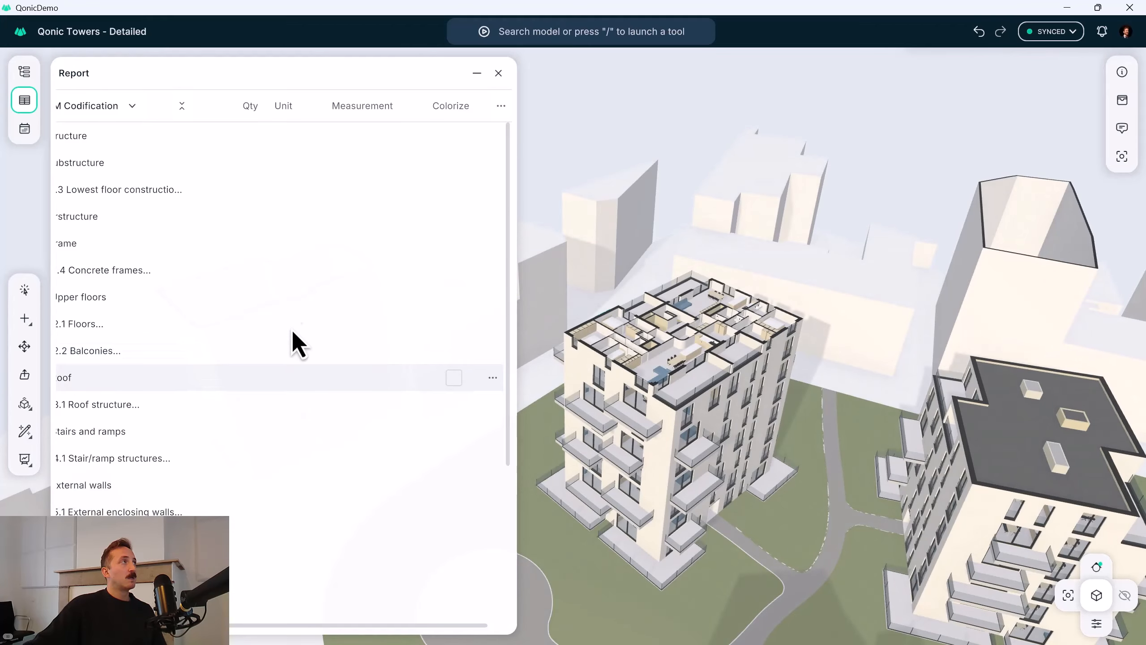
click(182, 108)
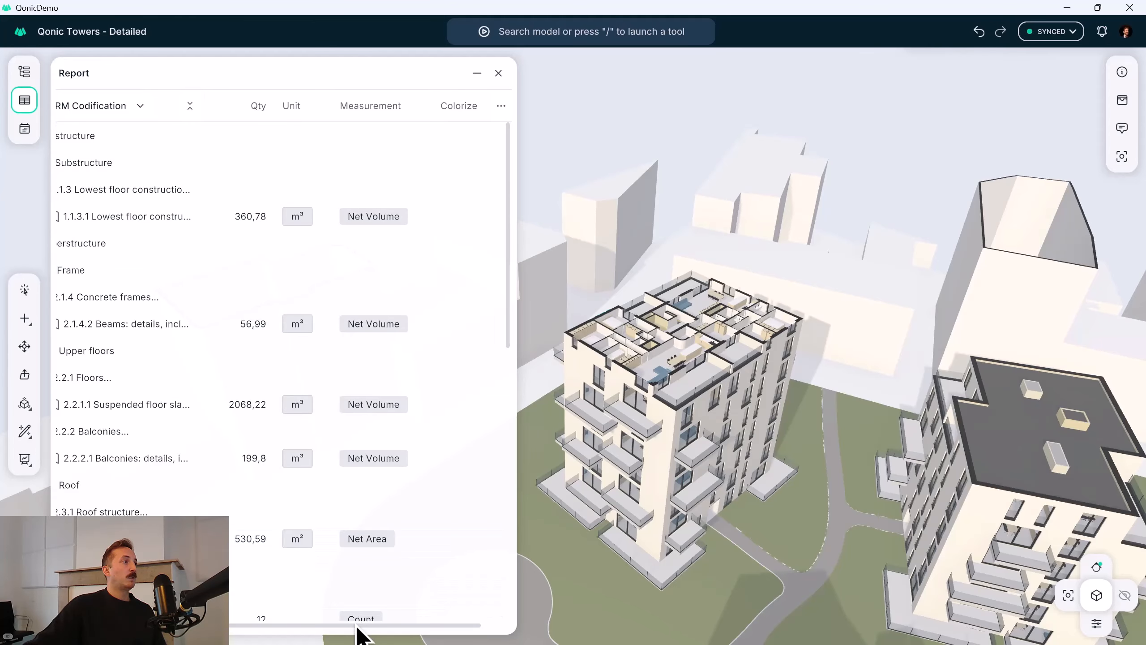
drag(352, 626, 268, 632)
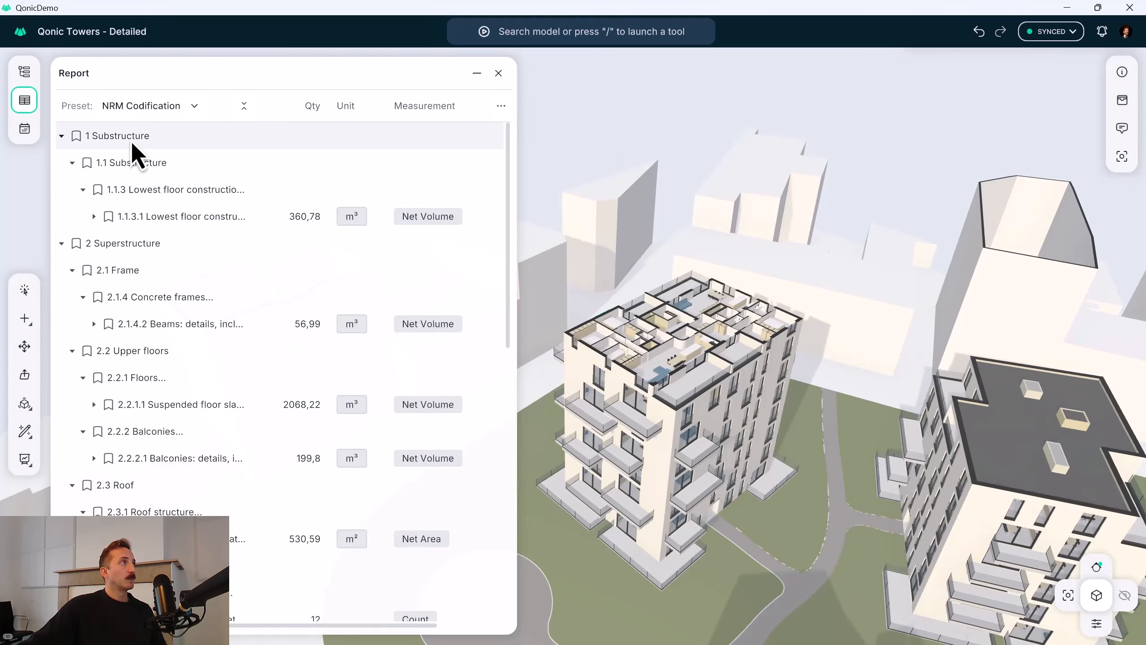
Switch the report to the Doors by FireRating preset and widen the window to reveal the Colorize column.
click(191, 112)
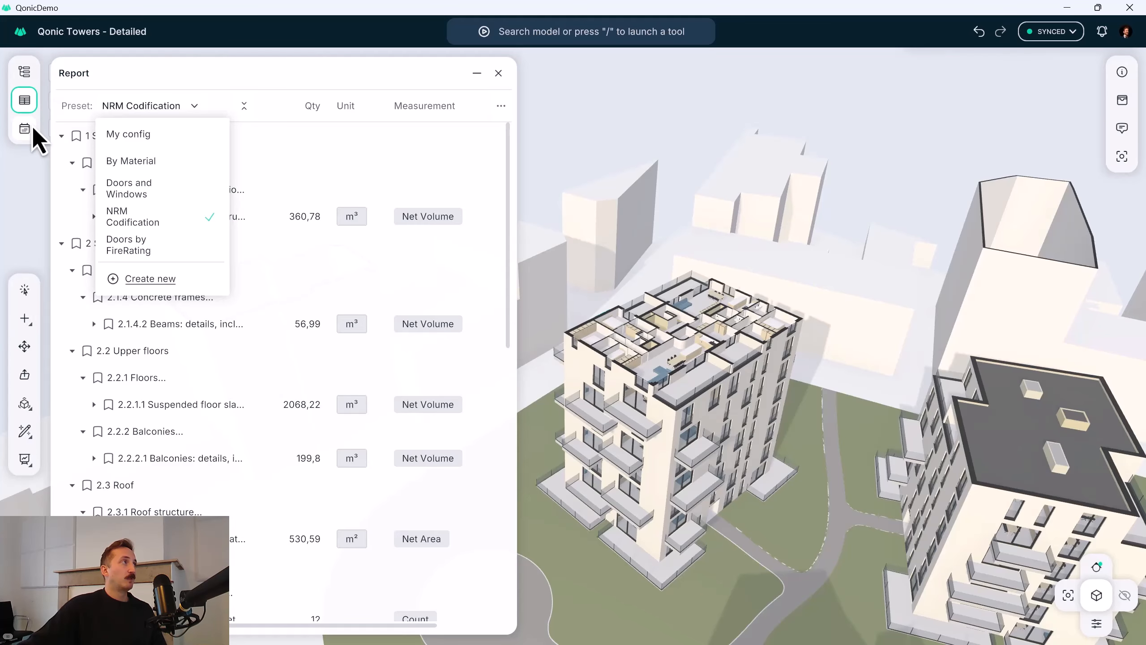
click(160, 247)
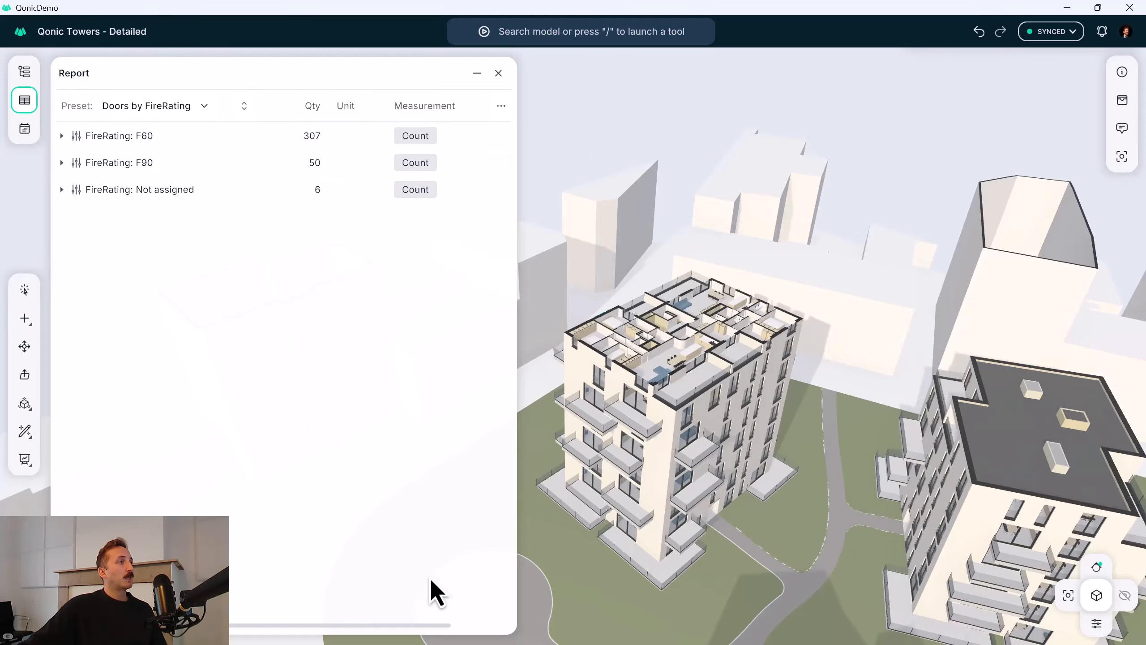
drag(513, 505, 566, 514)
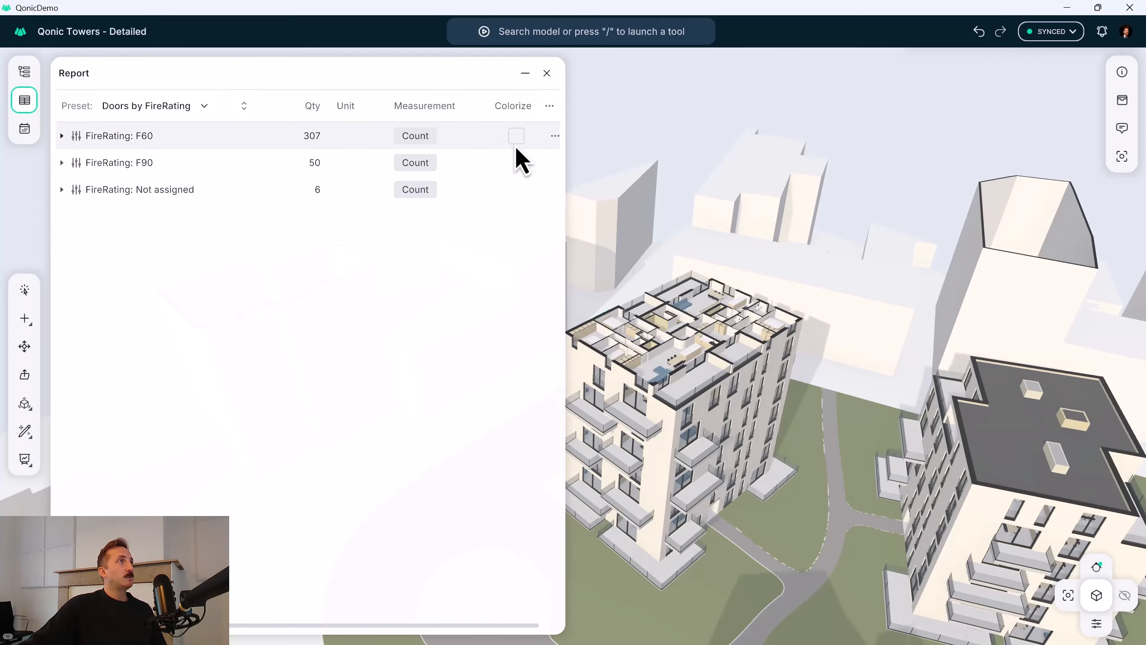
Colour the doors with FireRating F60 bright green in the model.
click(516, 137)
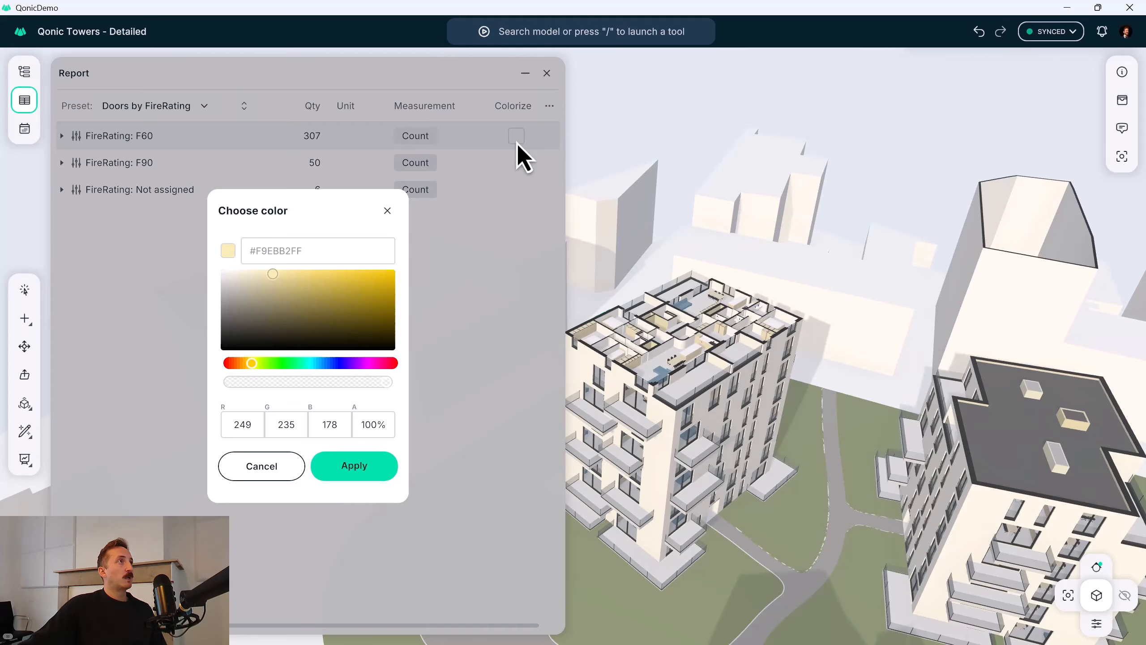
click(283, 365)
drag(389, 291, 437, 294)
click(354, 465)
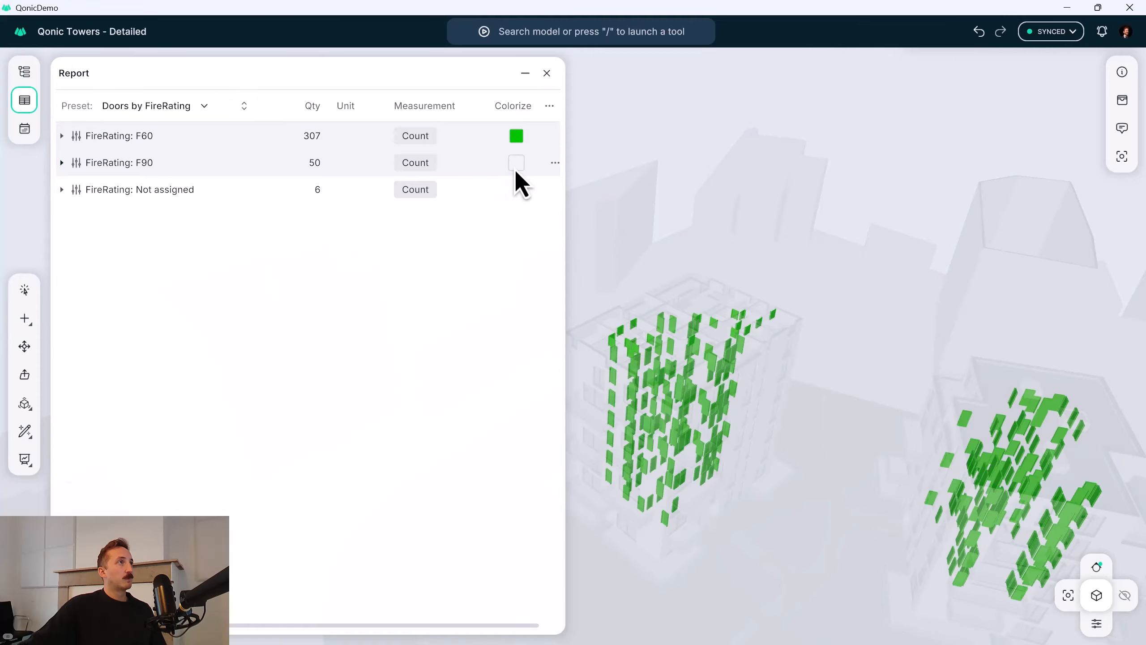
Colour the doors with FireRating F90 dark yellow, #D6AC00, in the model.
click(514, 167)
drag(379, 338, 401, 284)
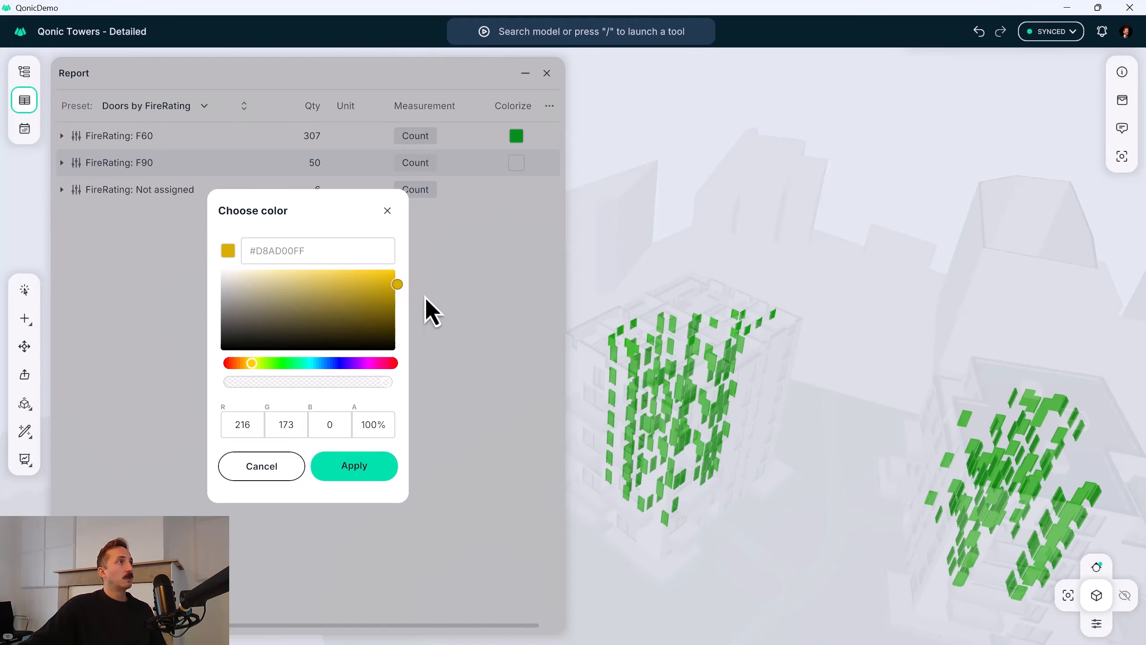
click(381, 469)
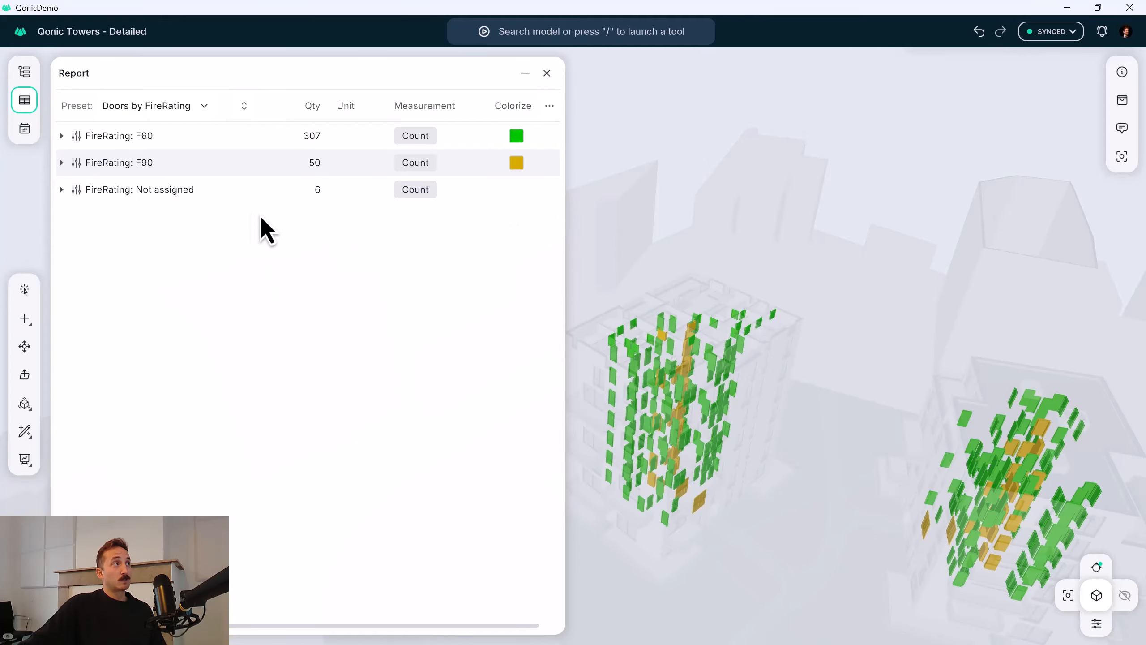
Colour the doors whose FireRating is not assigned red in the model.
click(516, 195)
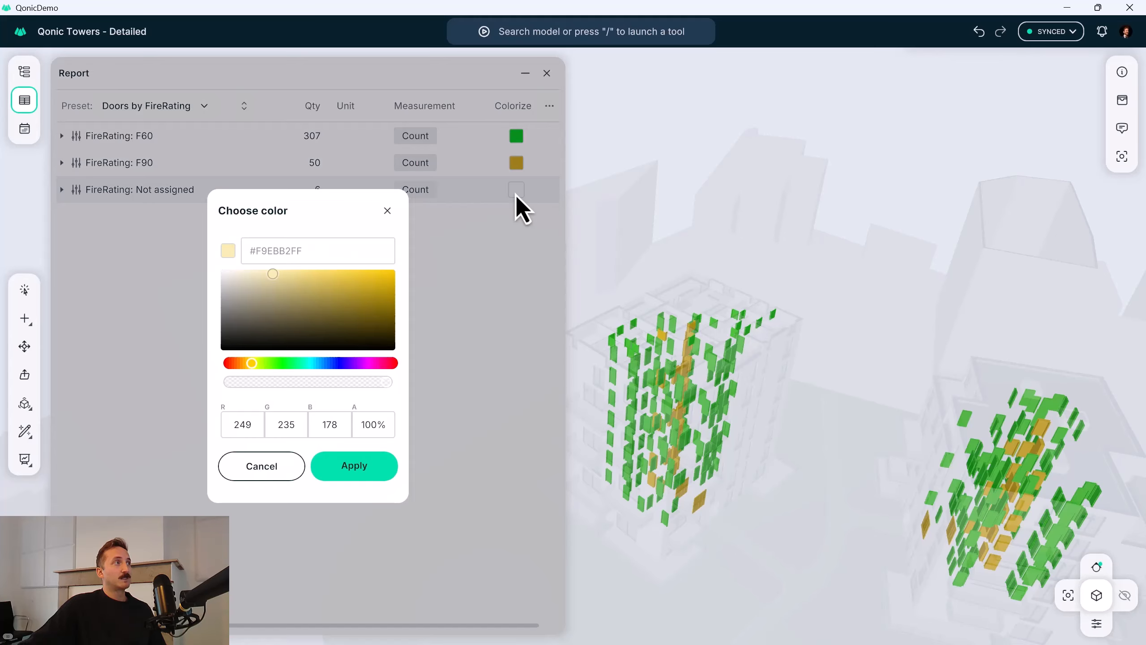
drag(252, 370, 228, 364)
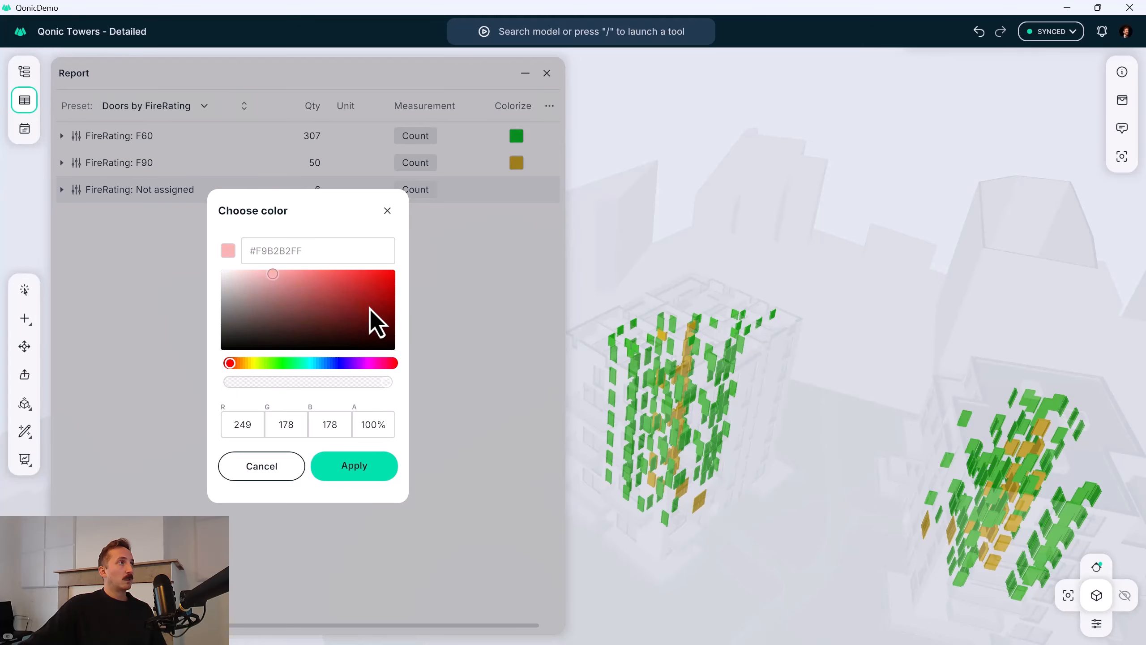
drag(369, 308, 396, 275)
click(374, 469)
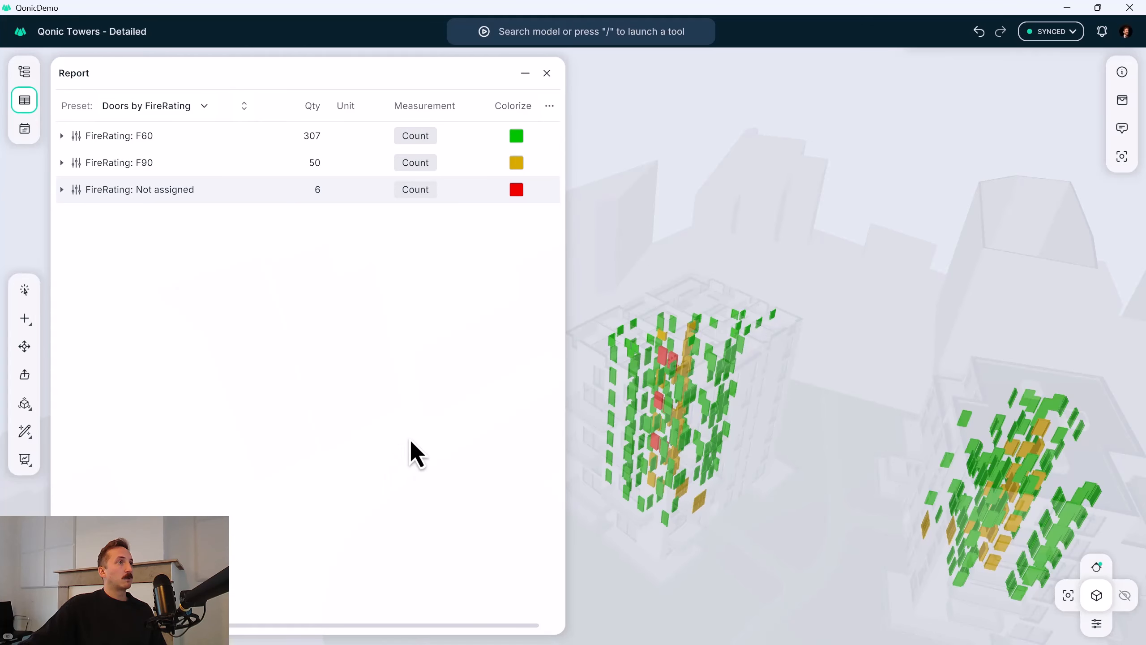
Examine from several angles where the red doors without a fire rating sit in the tower.
scroll(668, 374, up, 5)
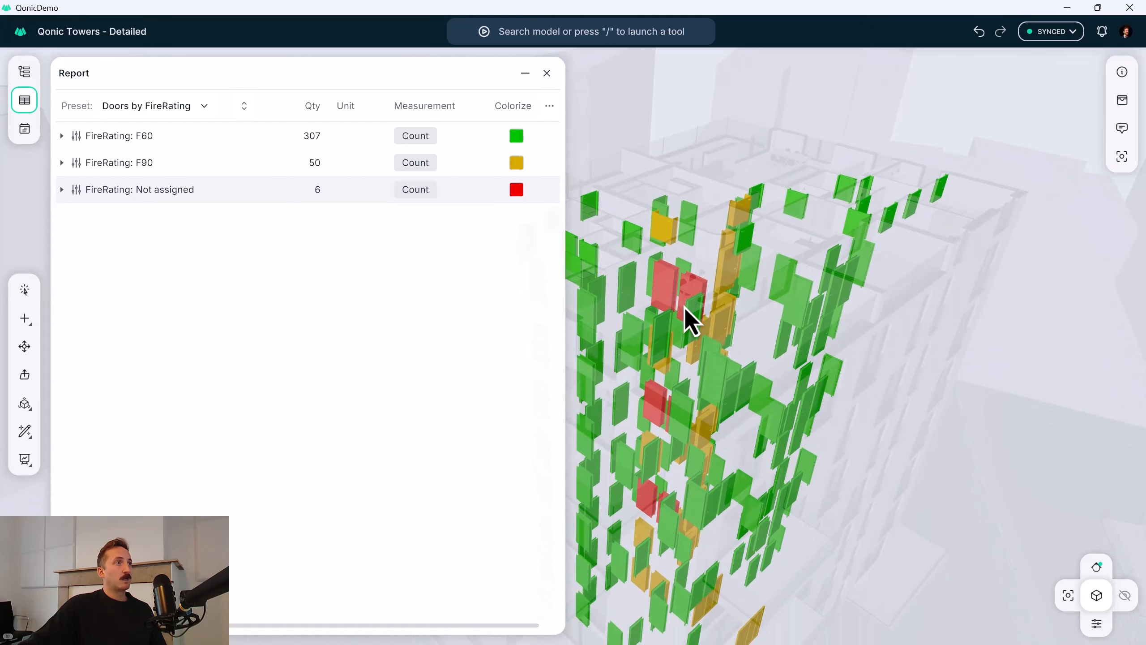
drag(690, 320, 849, 302)
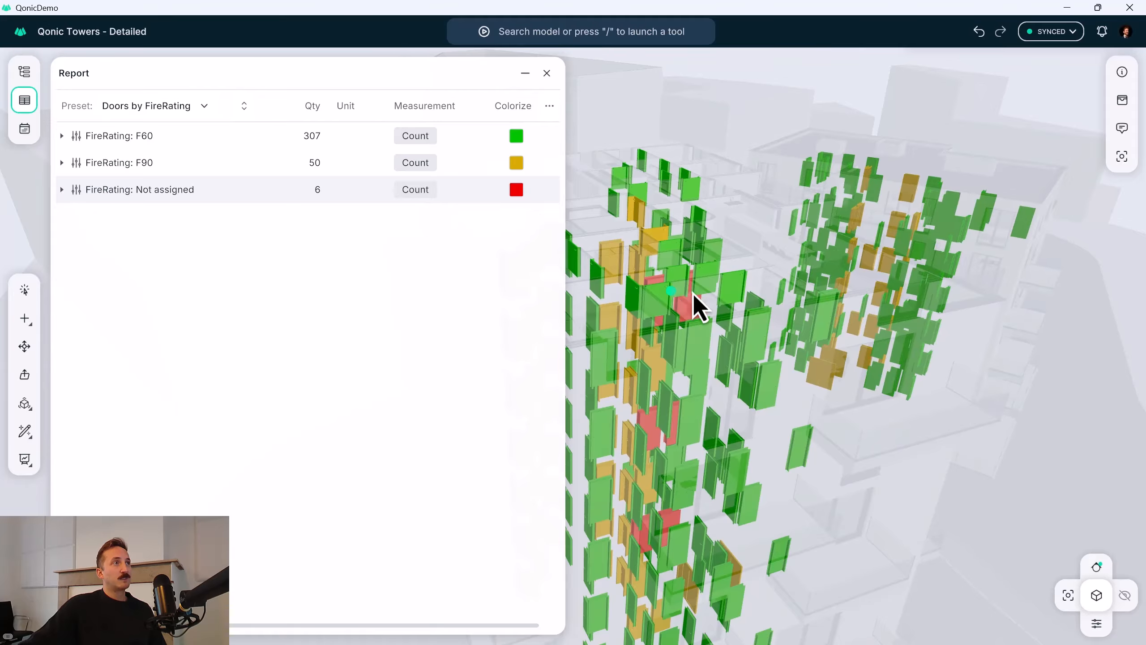
drag(694, 305, 729, 323)
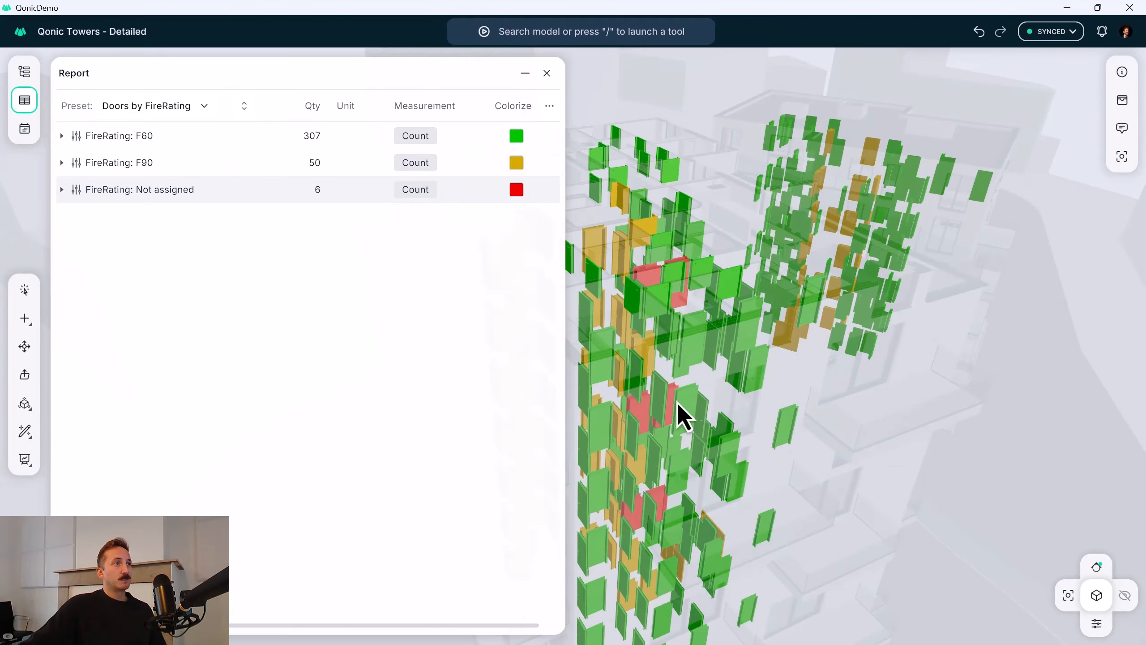
drag(670, 410, 706, 388)
scroll(682, 413, up, 3)
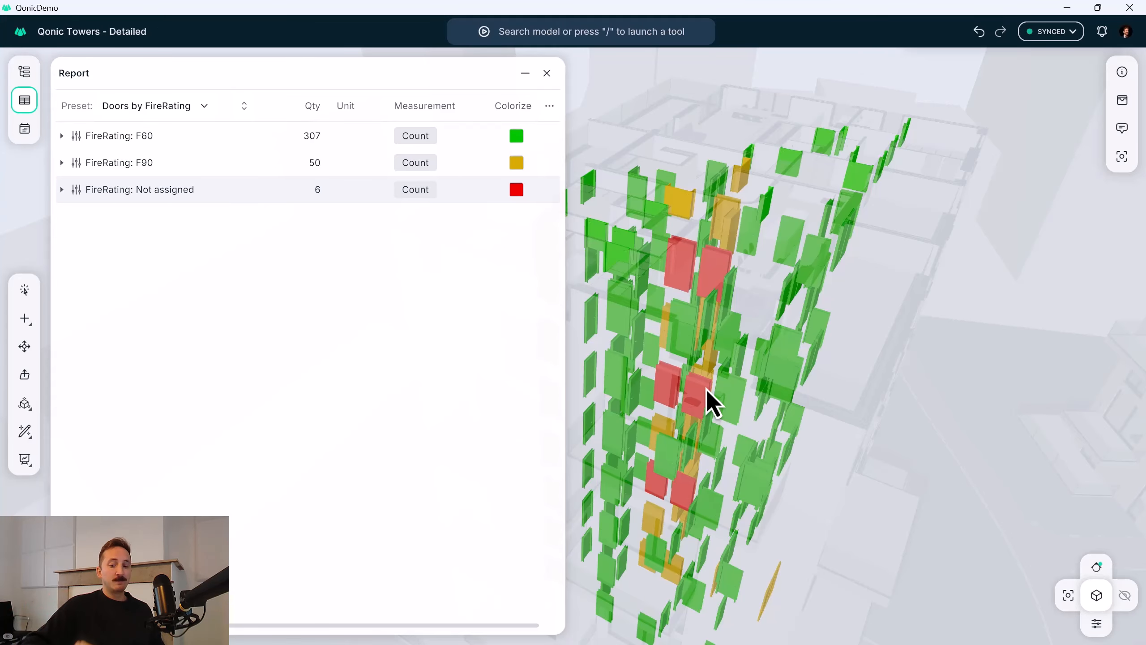
key(ctrl+super+Right)
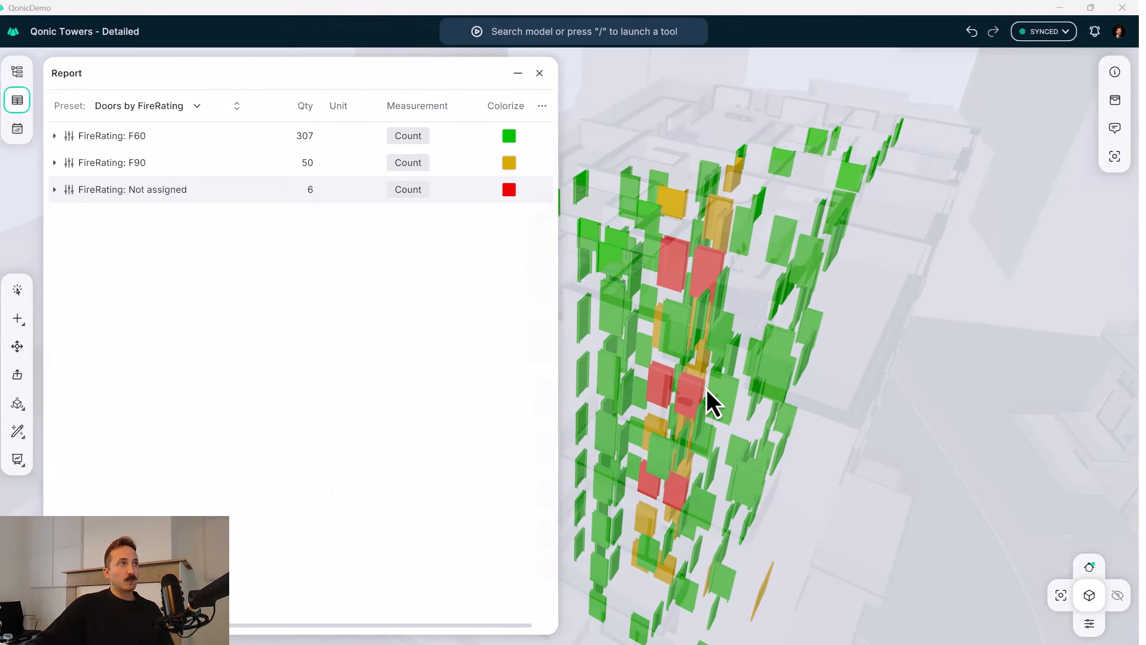
Select all doors with no assigned fire rating and set their FireRating property under Door Common to F90.
middle_drag(706, 389, 722, 288)
click(132, 189)
click(1114, 73)
scroll(1019, 330, down, 6)
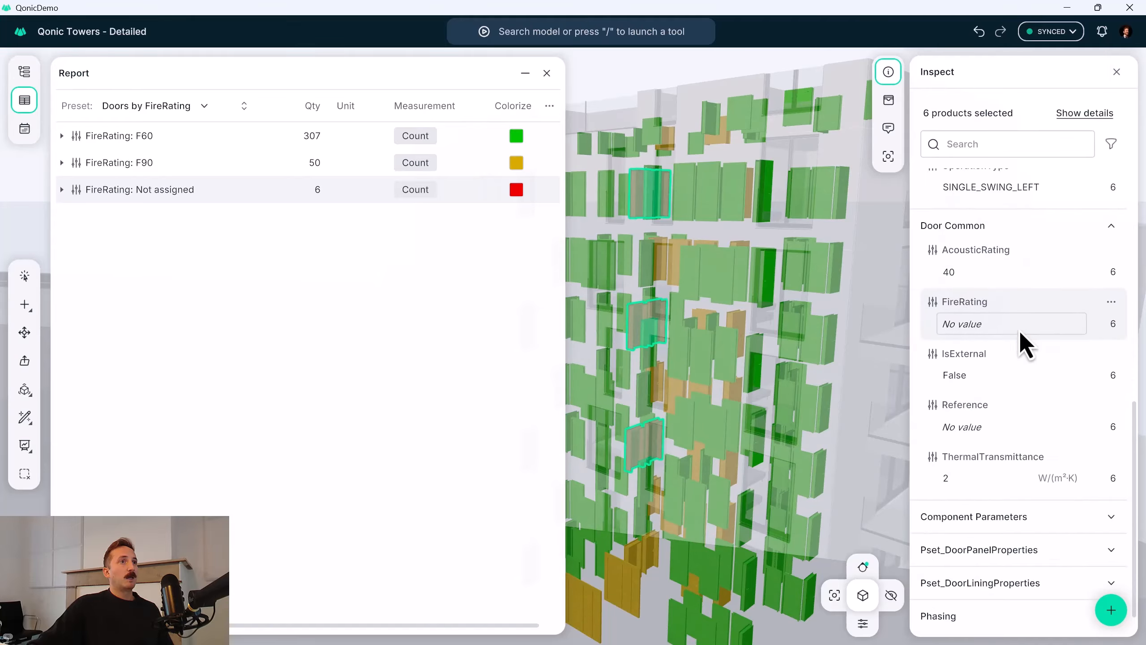
scroll(1011, 326, up, 1)
click(995, 322)
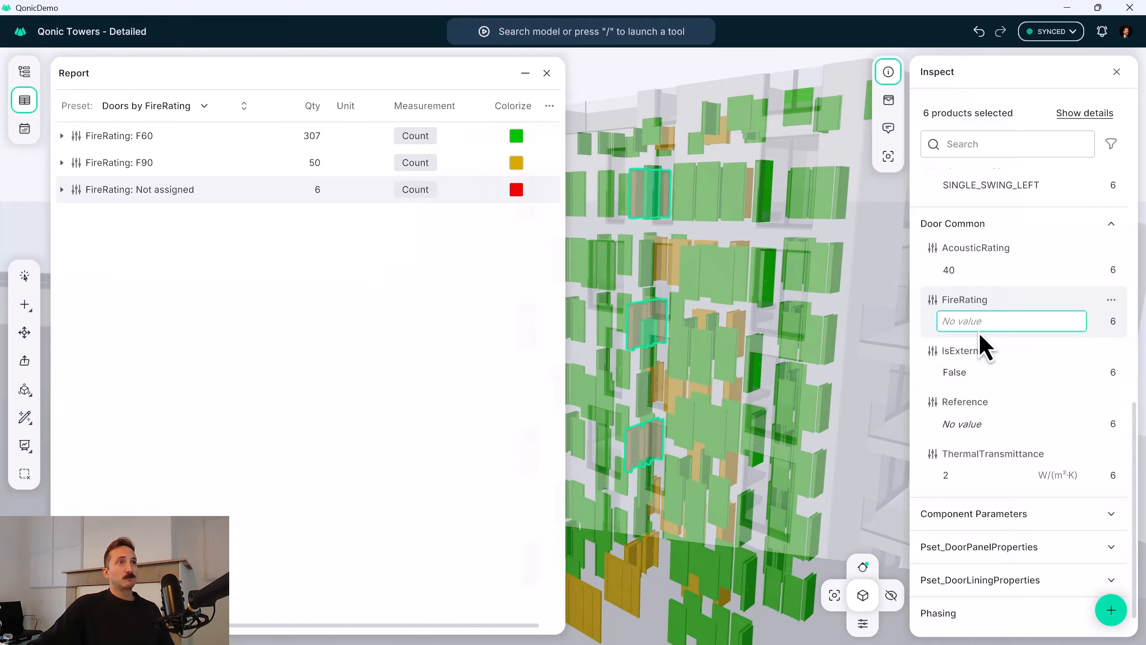
text(F90)
key(Return)
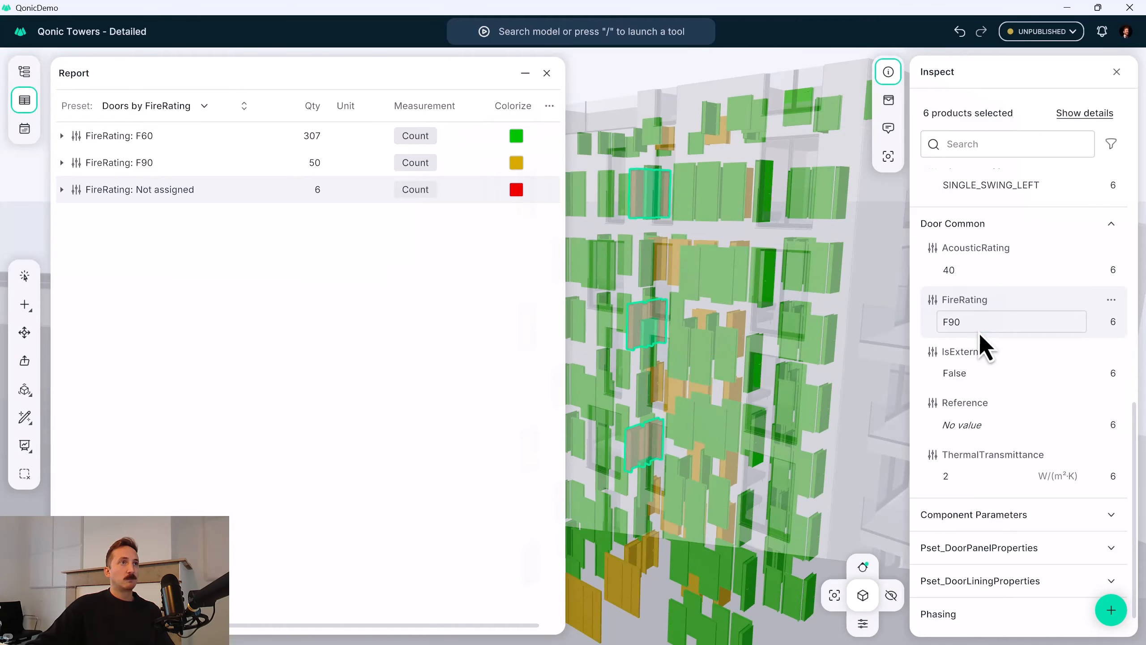
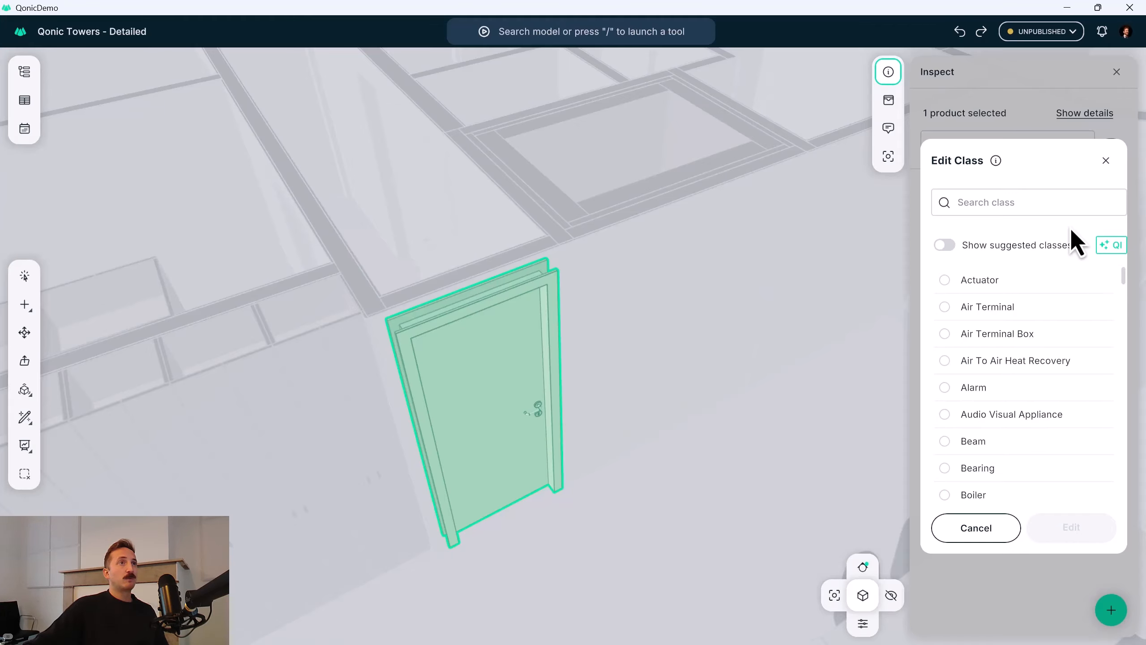
Reclassify the selected interior door on the 7th floor as Door from the suggested classes.
click(943, 243)
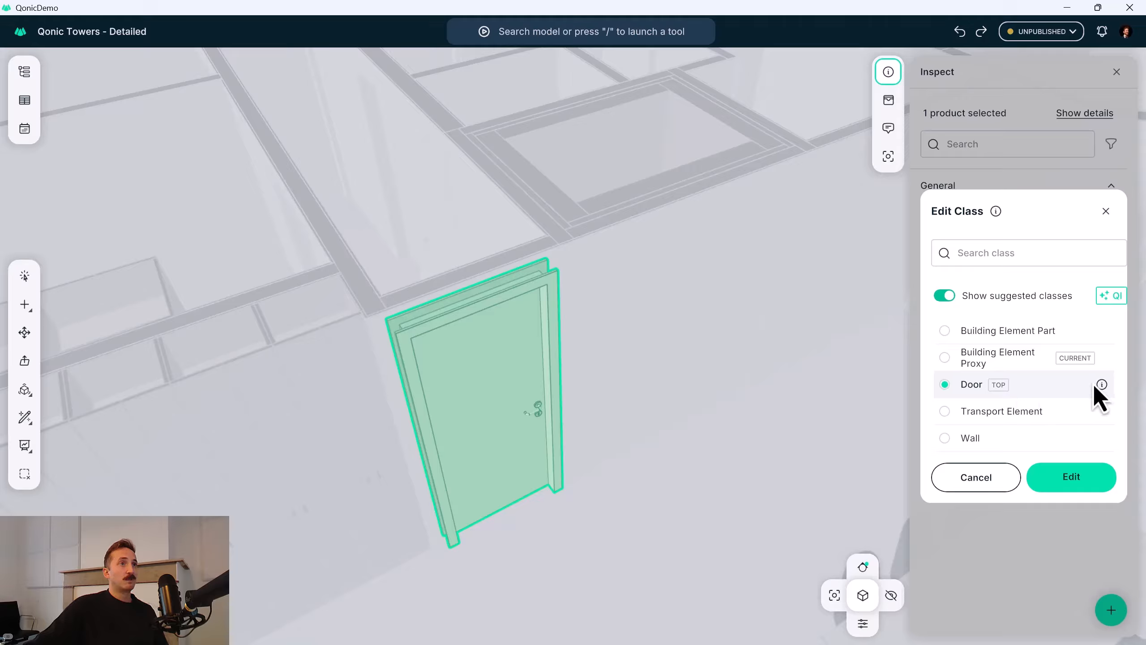
mouse_move(1097, 387)
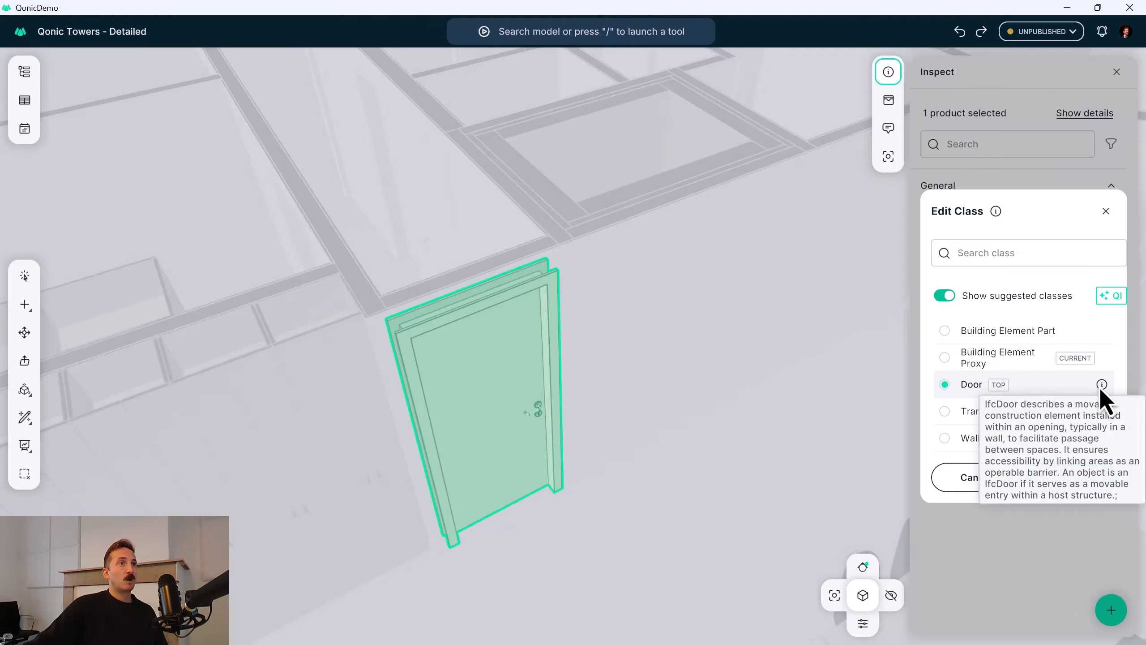
click(1076, 473)
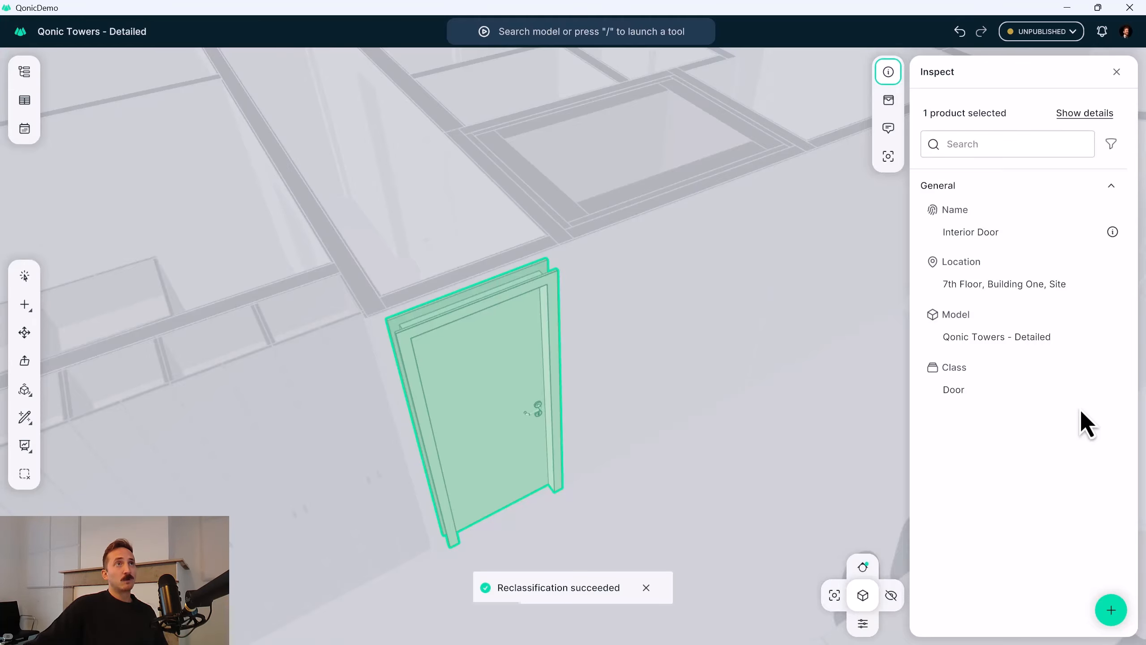
Move the interior door about 3409 mm along the wall, past the shaft, with the Transform tool.
scroll(559, 373, down, 1)
middle_drag(558, 373, 492, 375)
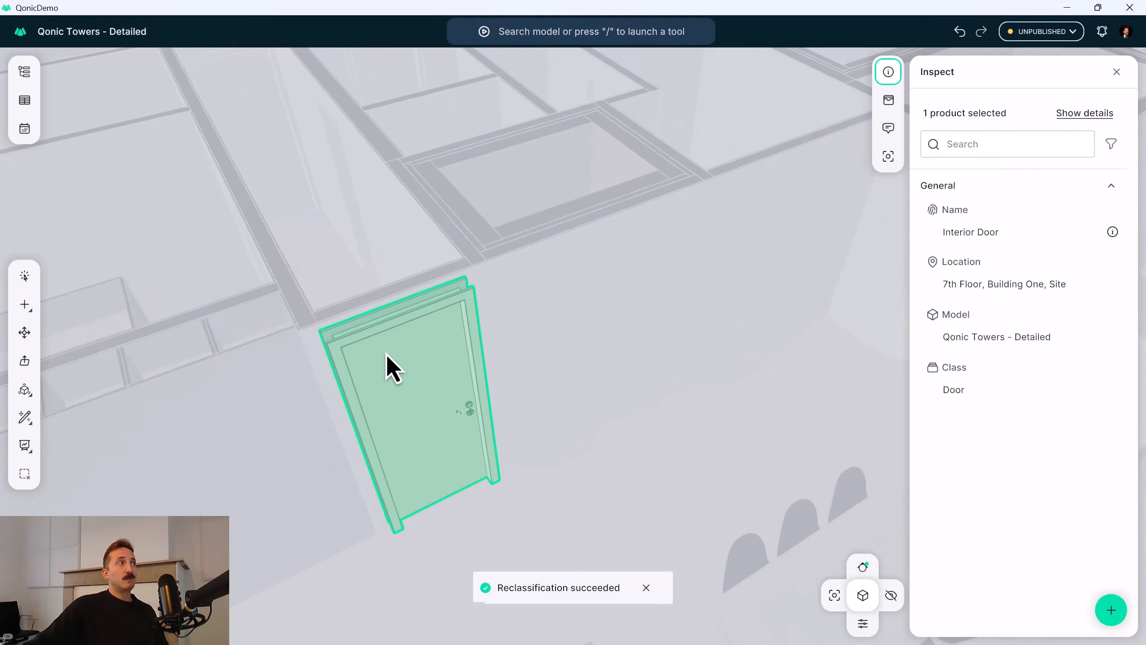
click(34, 334)
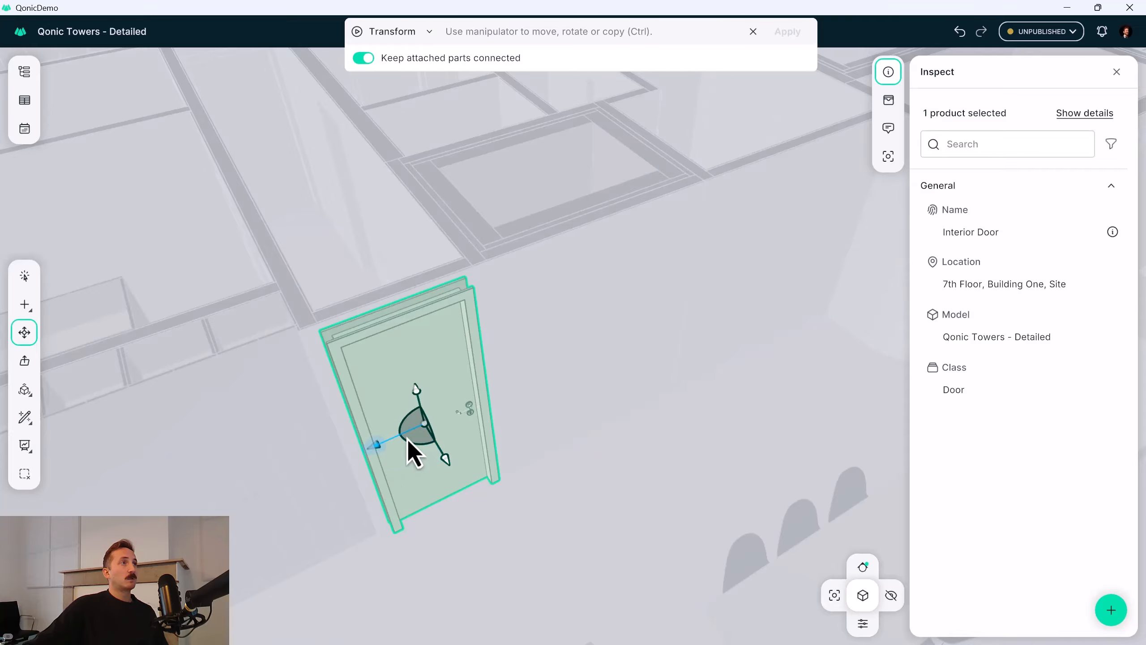
drag(407, 439, 726, 338)
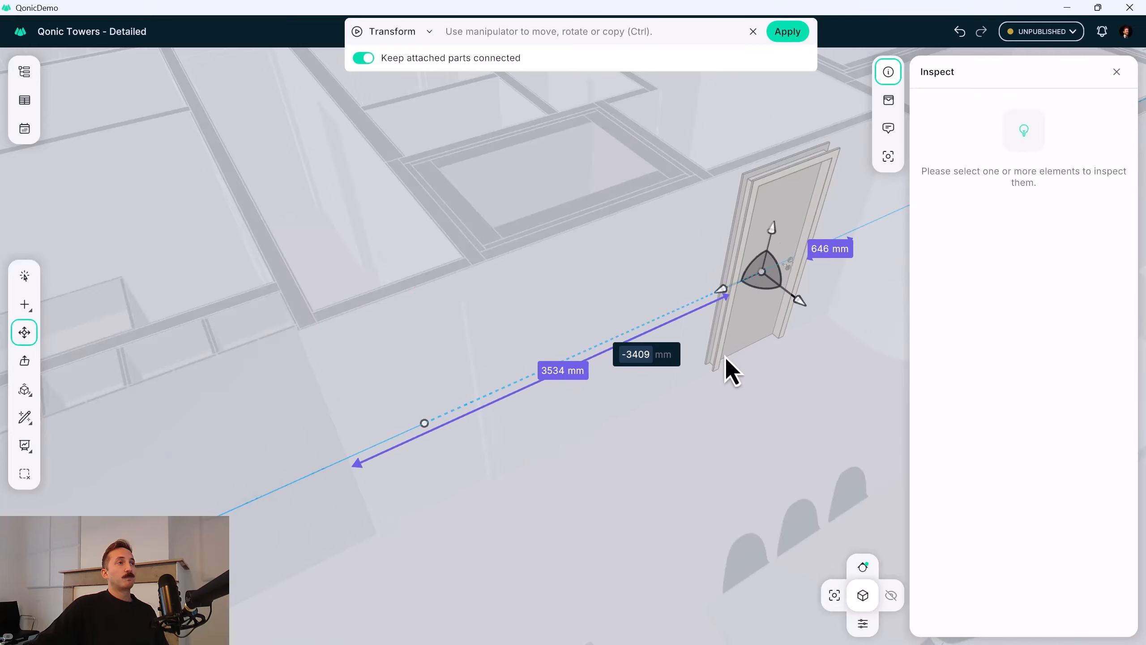
key(Return)
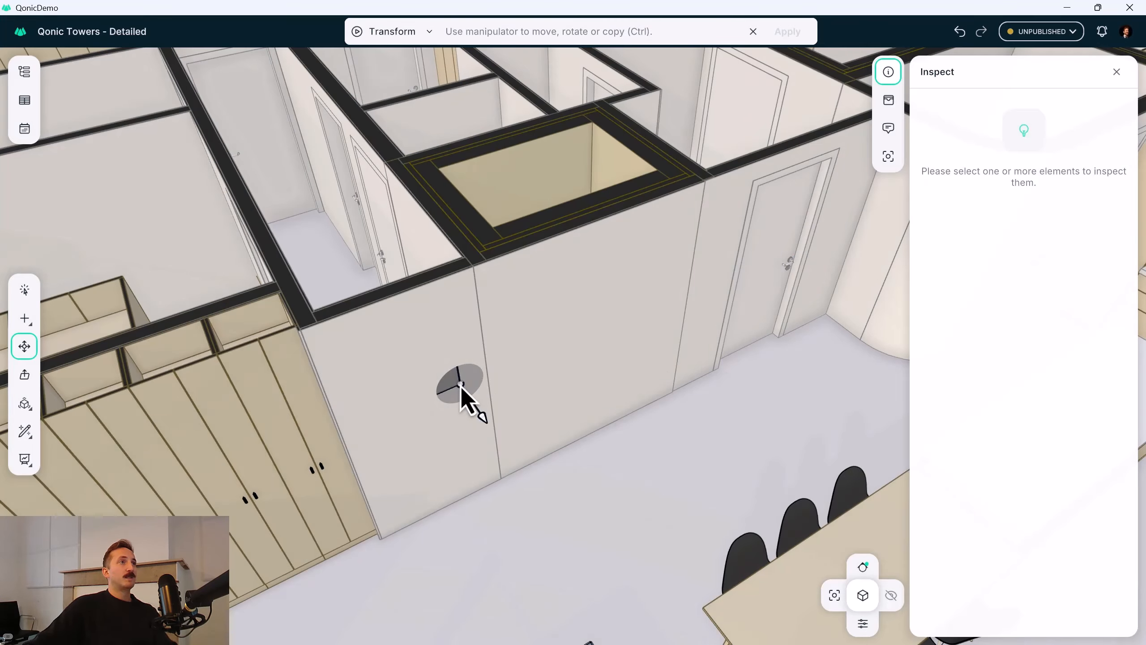
key(Escape)
Close the Qonic Towers - Detailed model and open the Qonic Towers model from the Qonic Towers project.
scroll(452, 383, down, 3)
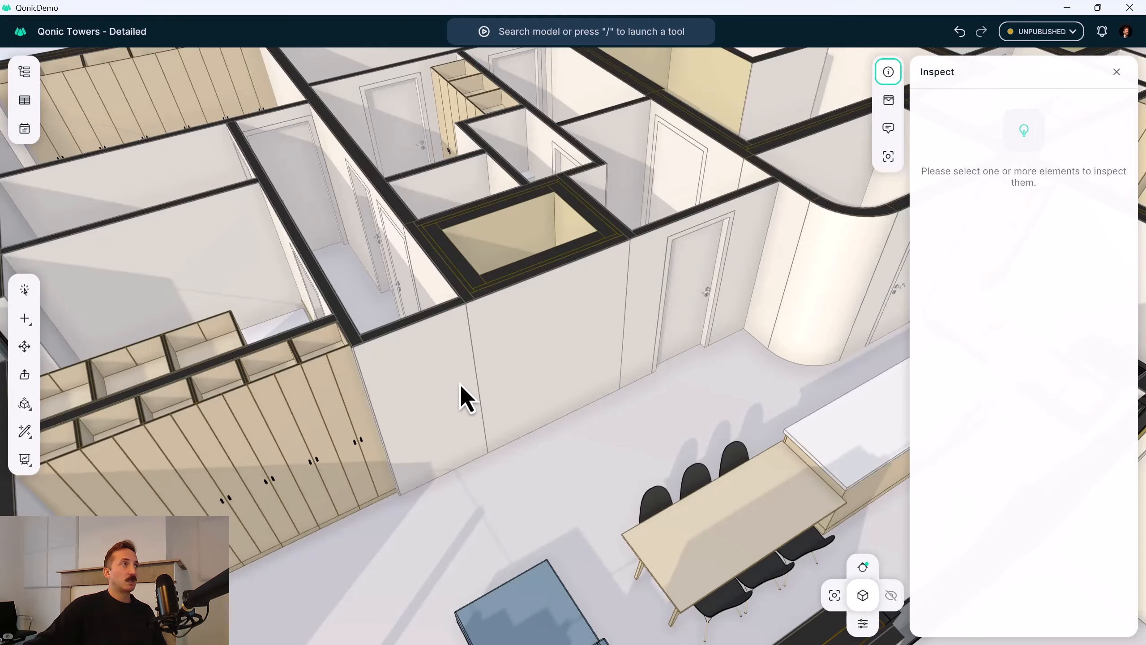
click(1116, 71)
scroll(605, 434, down, 15)
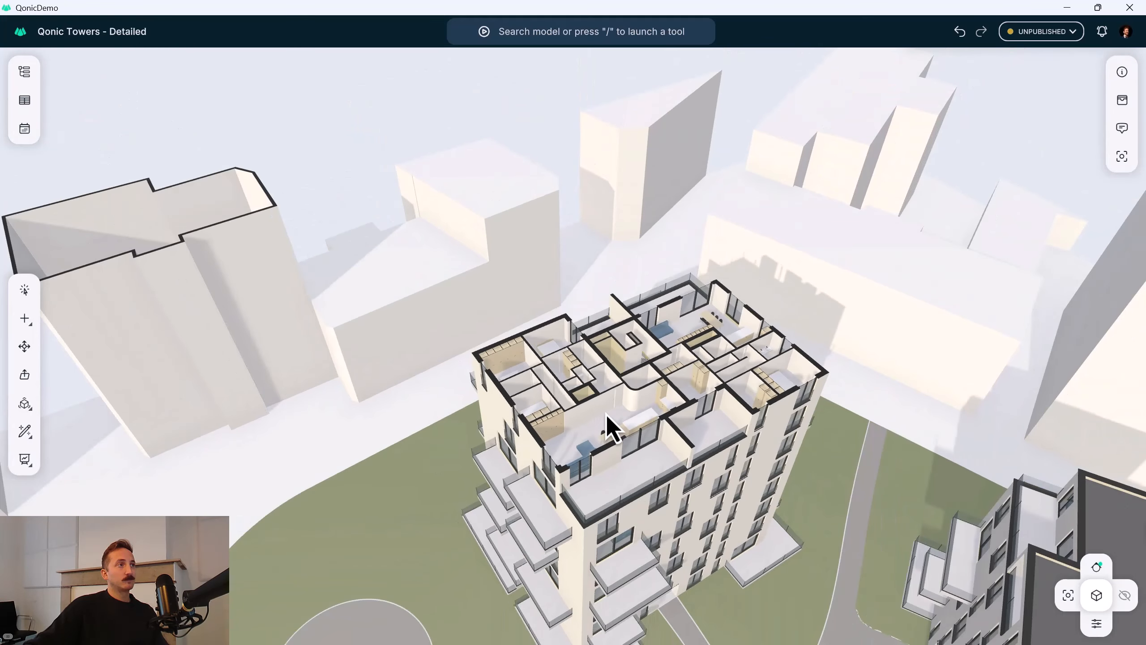
middle_drag(610, 424, 518, 311)
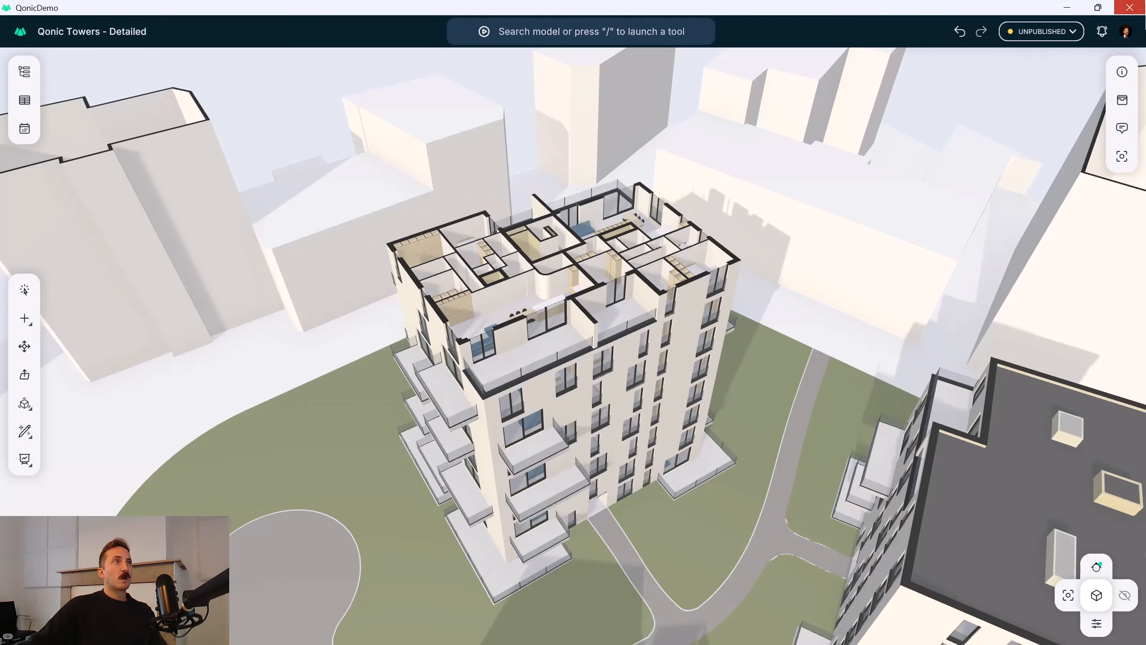
click(1129, 7)
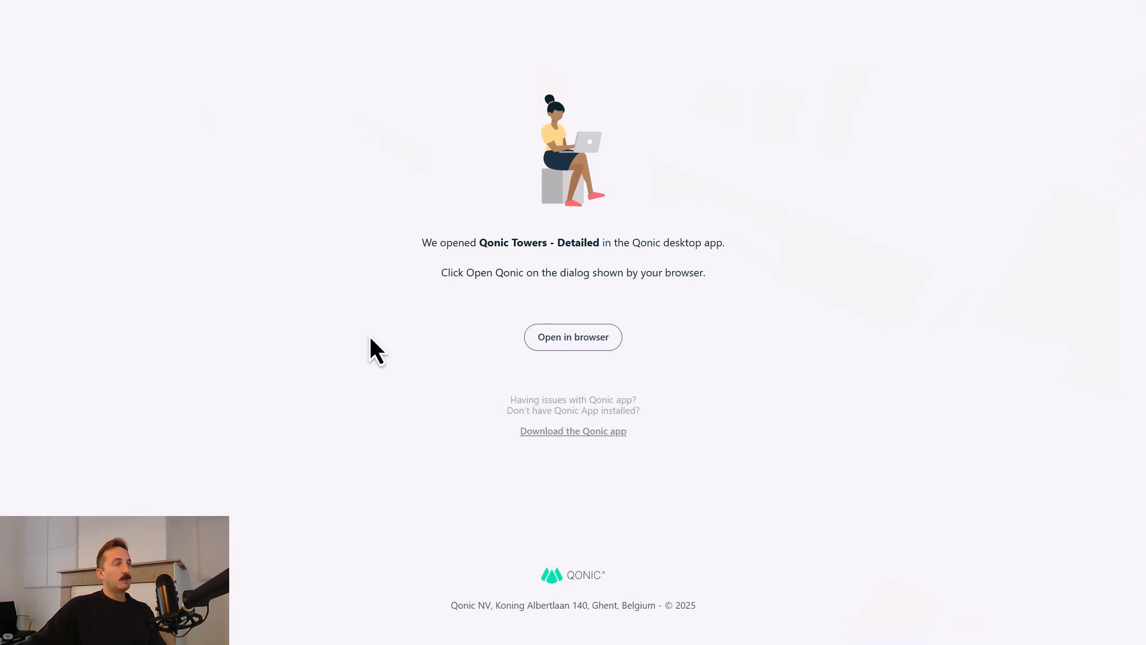
click(12, 434)
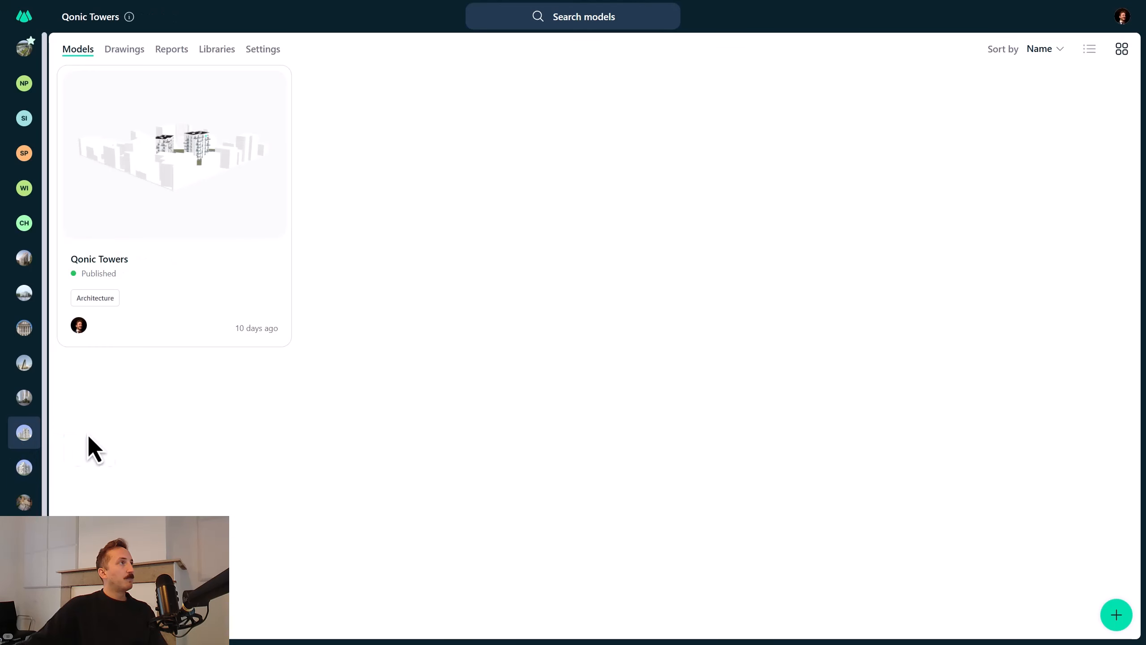
click(210, 177)
double_click(210, 178)
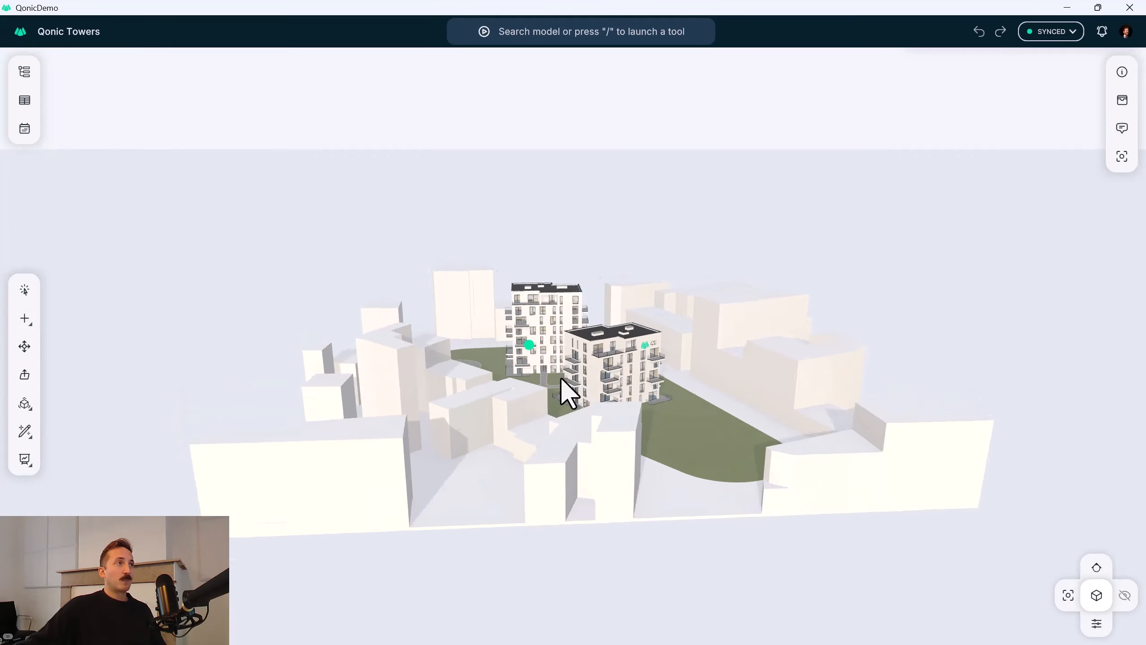
Restore the saved view Wall 7th Floor.
scroll(522, 318, up, 5)
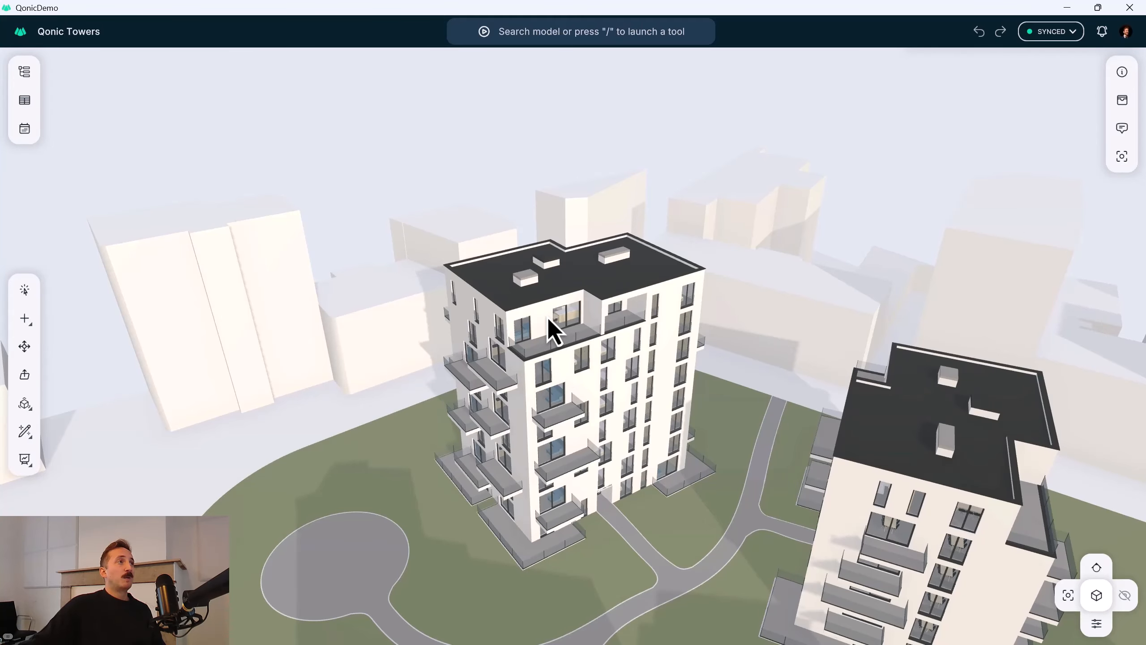
scroll(548, 318, up, 5)
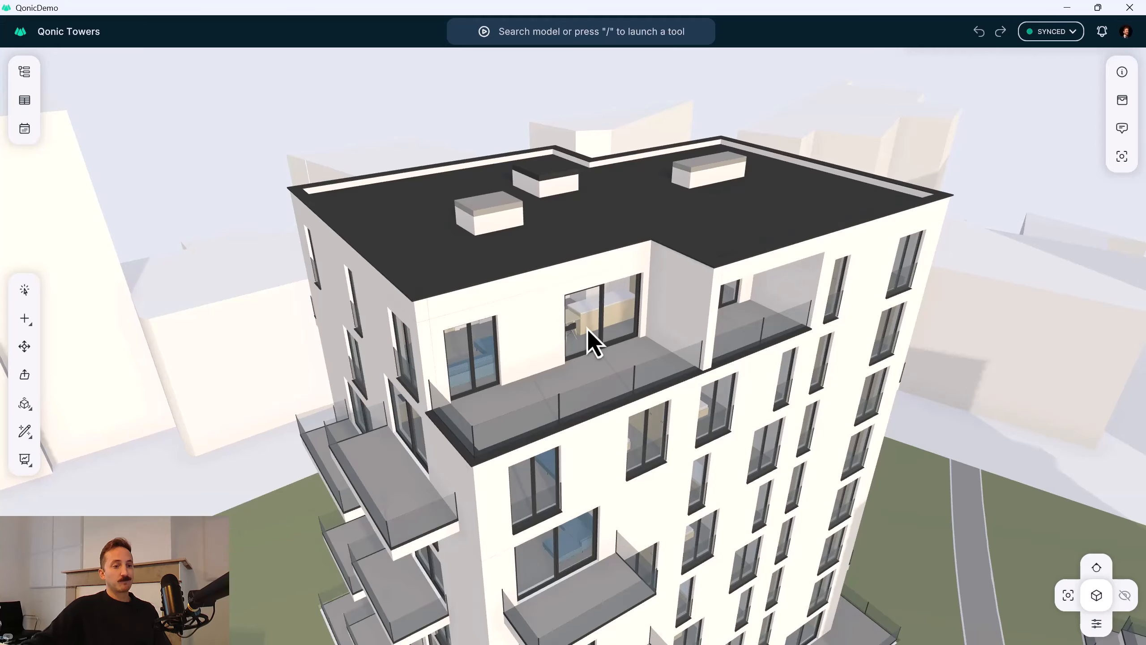
middle_drag(585, 332, 598, 344)
click(1069, 597)
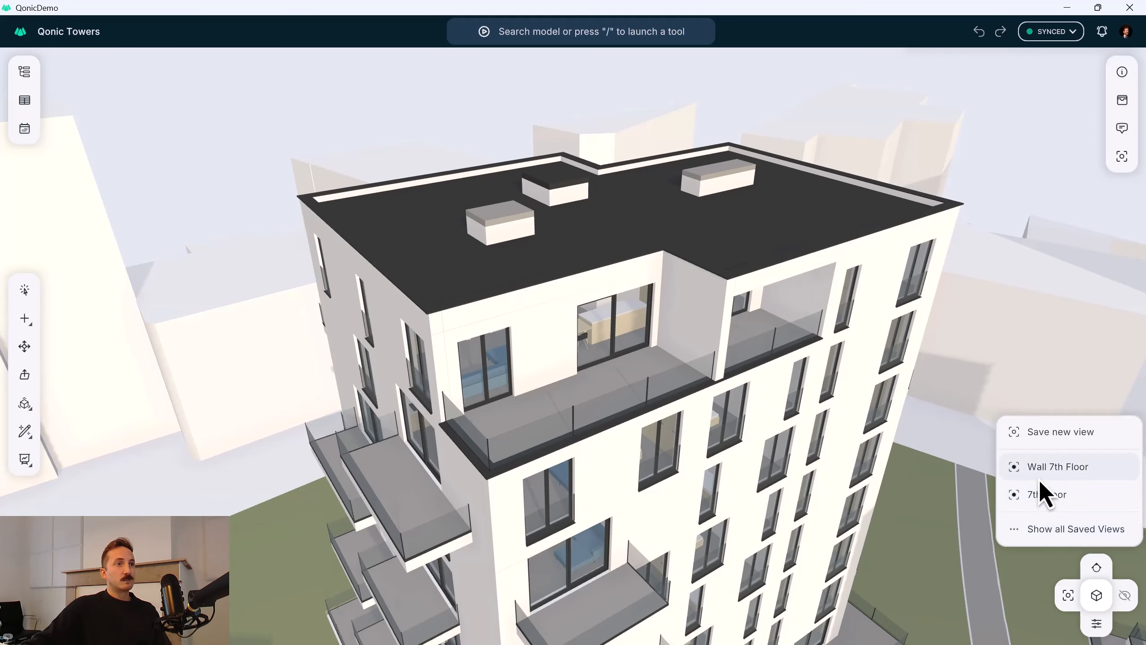
click(1043, 470)
Inspect the exterior wall's properties and material layers, and examine its end face up close.
middle_drag(617, 303, 578, 311)
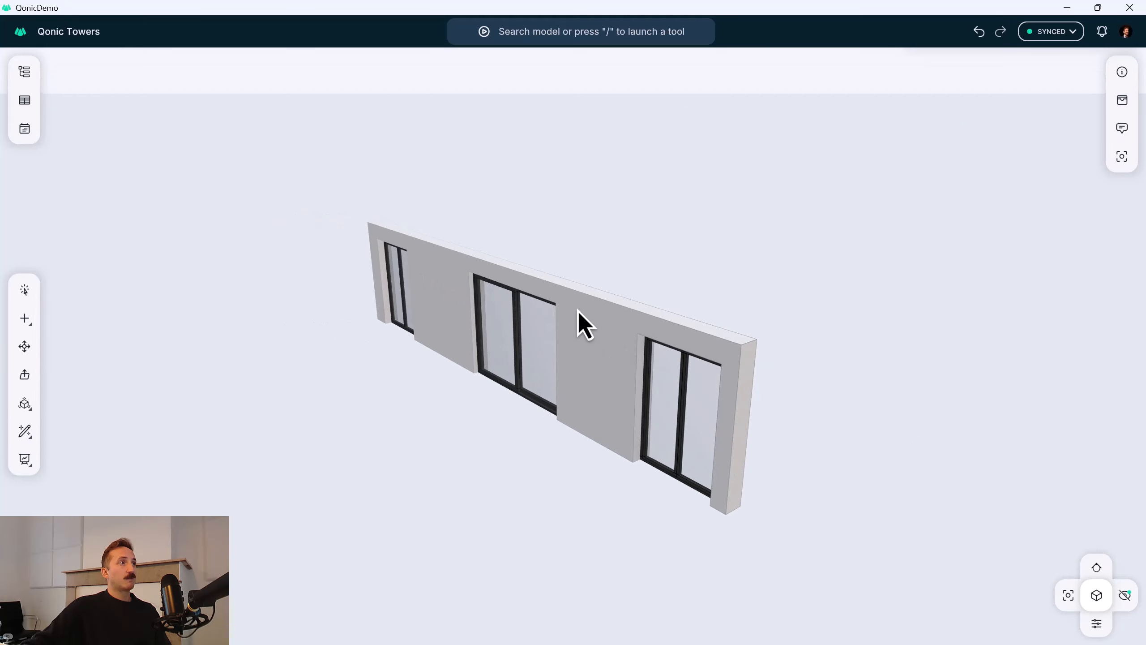
click(594, 334)
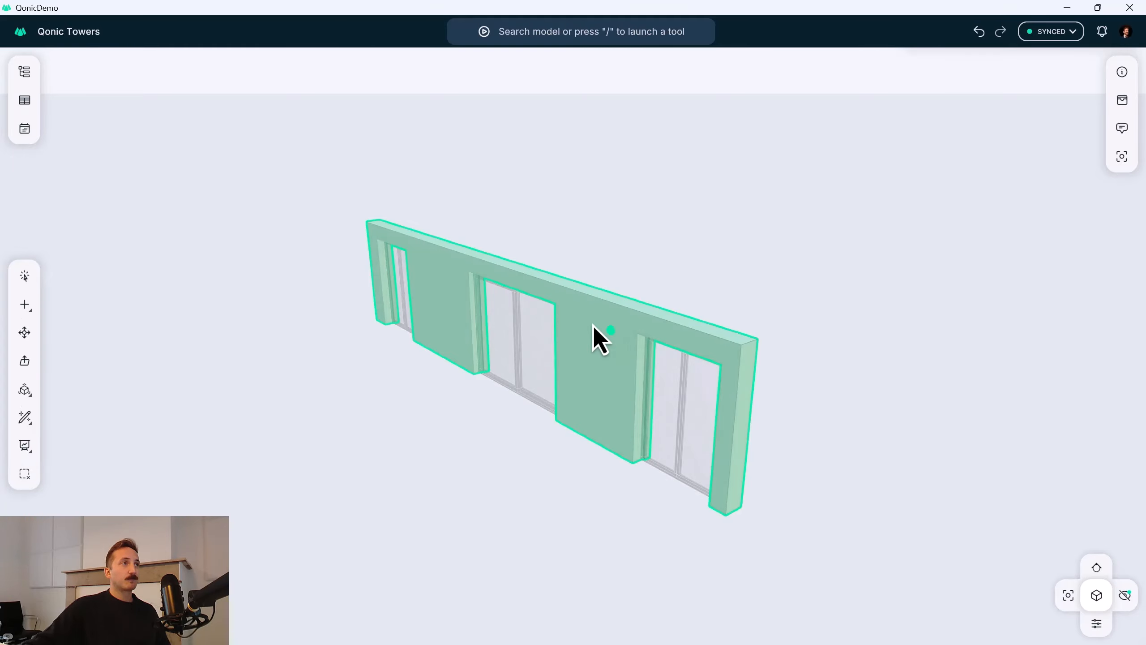
click(1121, 73)
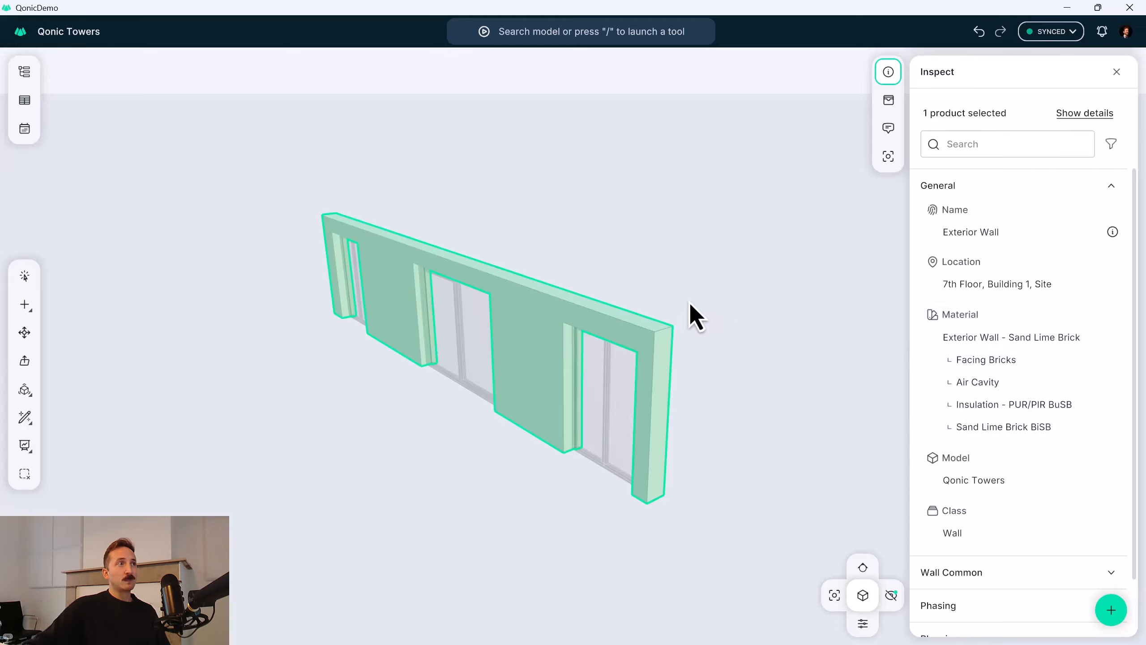
middle_drag(629, 334, 485, 327)
scroll(659, 336, up, 8)
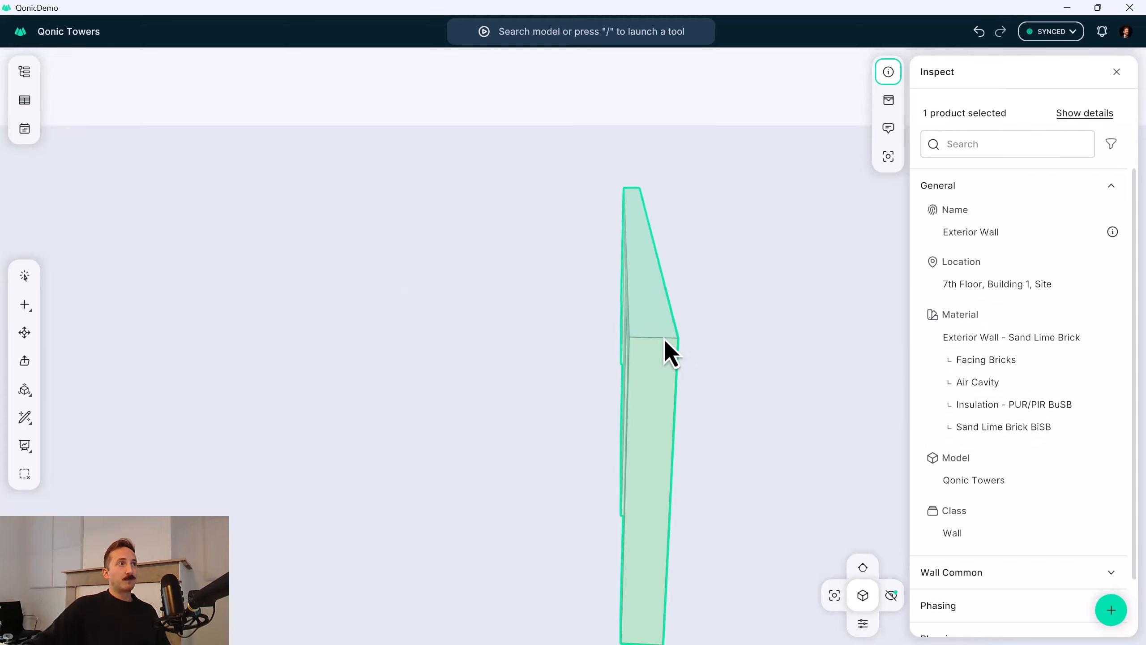
middle_drag(634, 333, 478, 304)
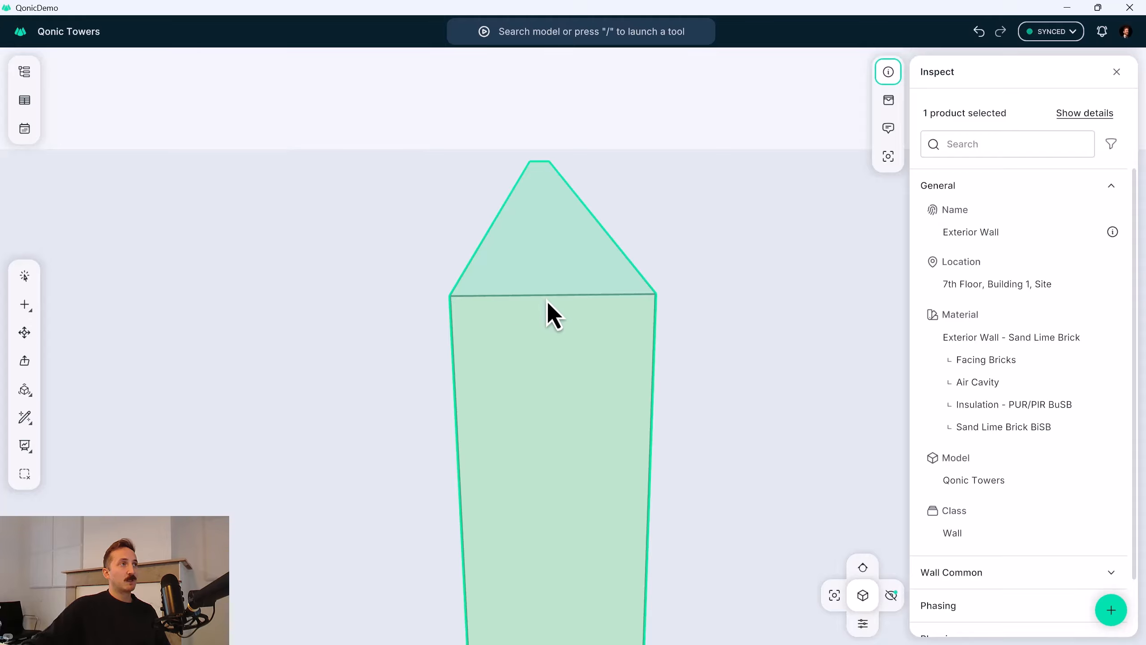
middle_drag(546, 301, 581, 335)
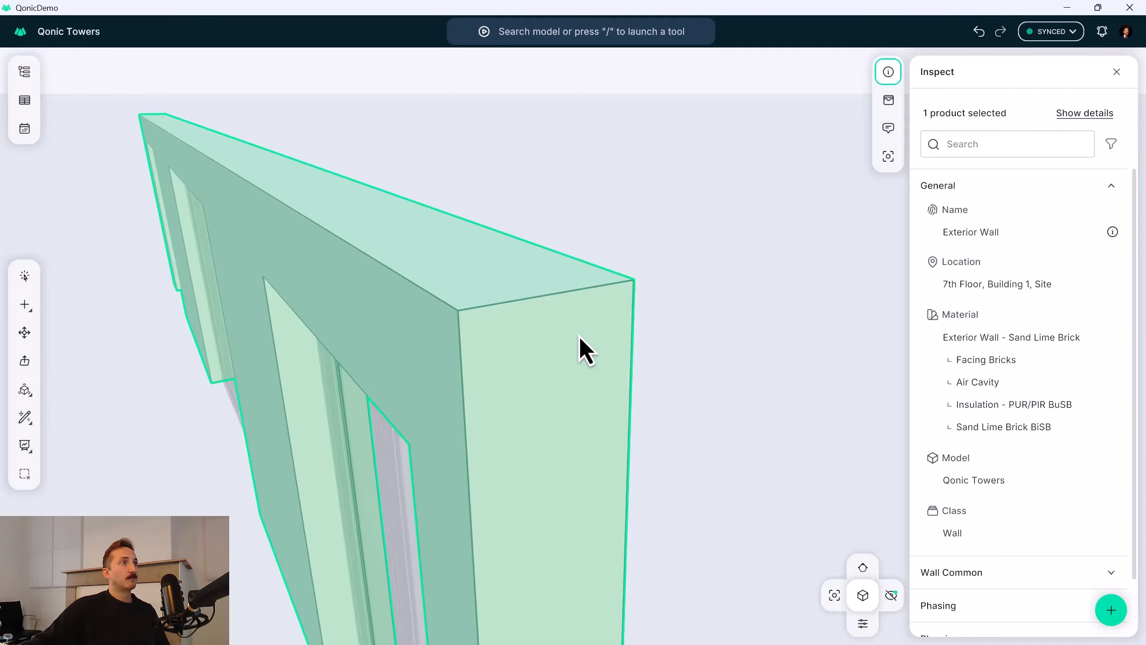
scroll(571, 335, down, 2)
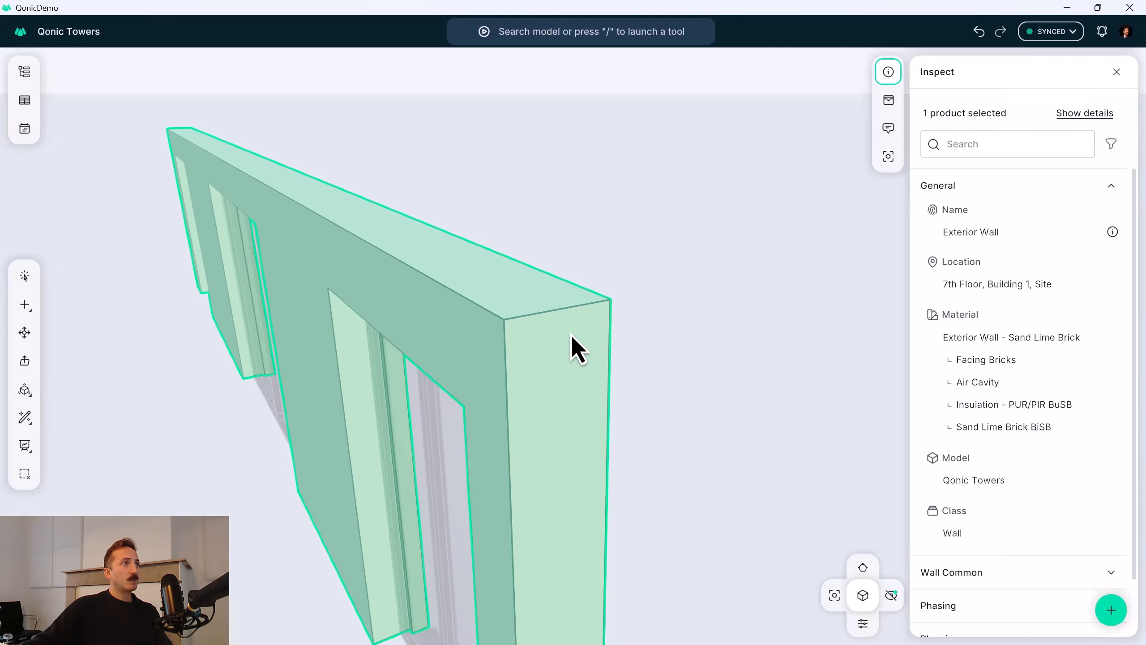
Split the 7th-floor exterior wall into its material layers with the Split into Layers tool.
click(571, 335)
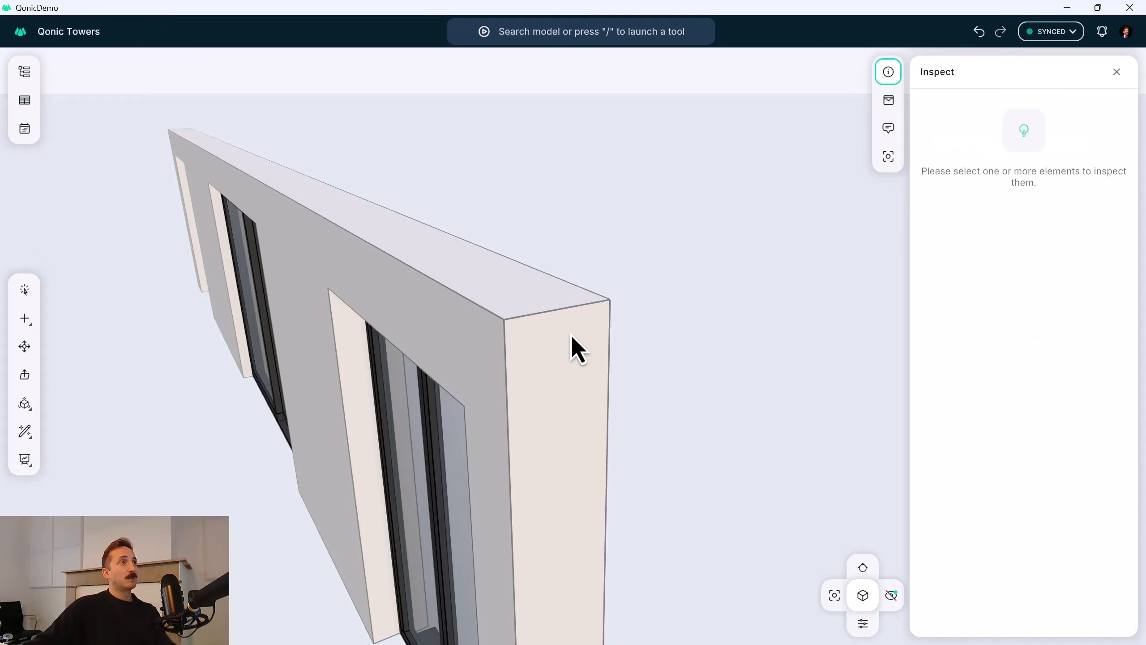
scroll(571, 335, down, 2)
middle_drag(555, 333, 608, 317)
click(564, 326)
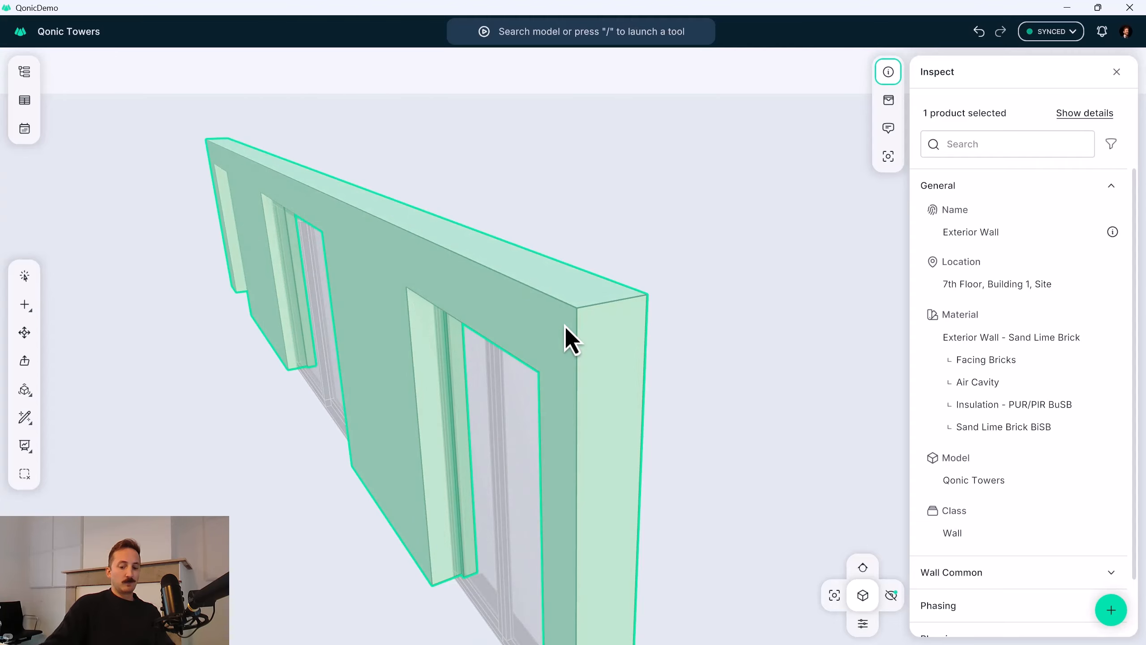
key(slash)
text(split)
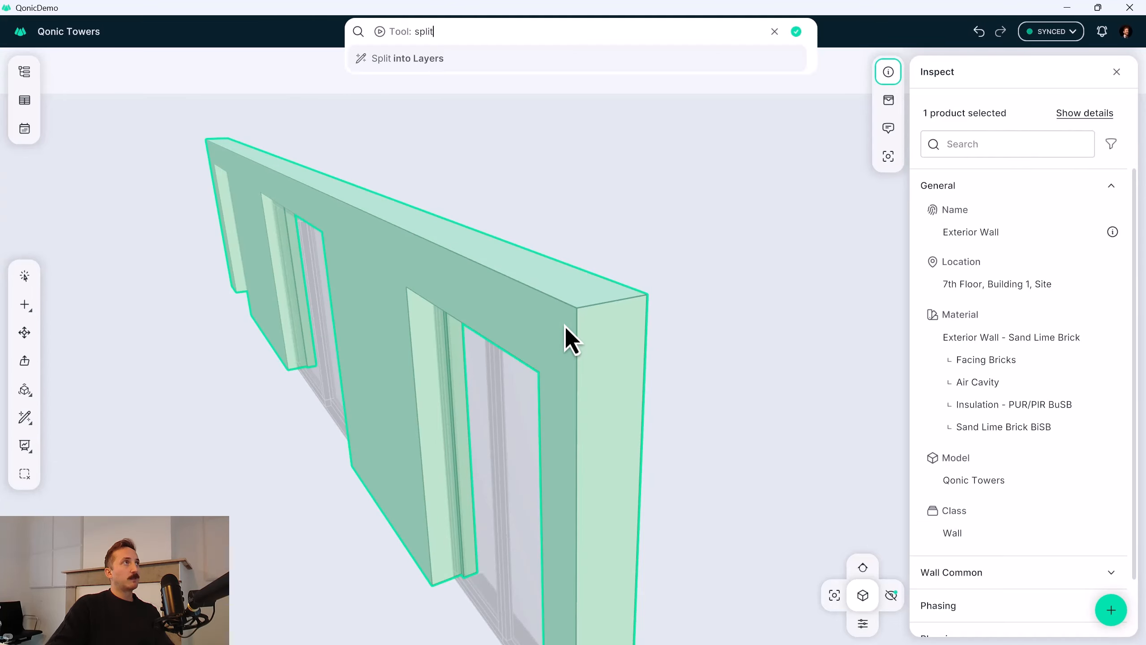
key(Return)
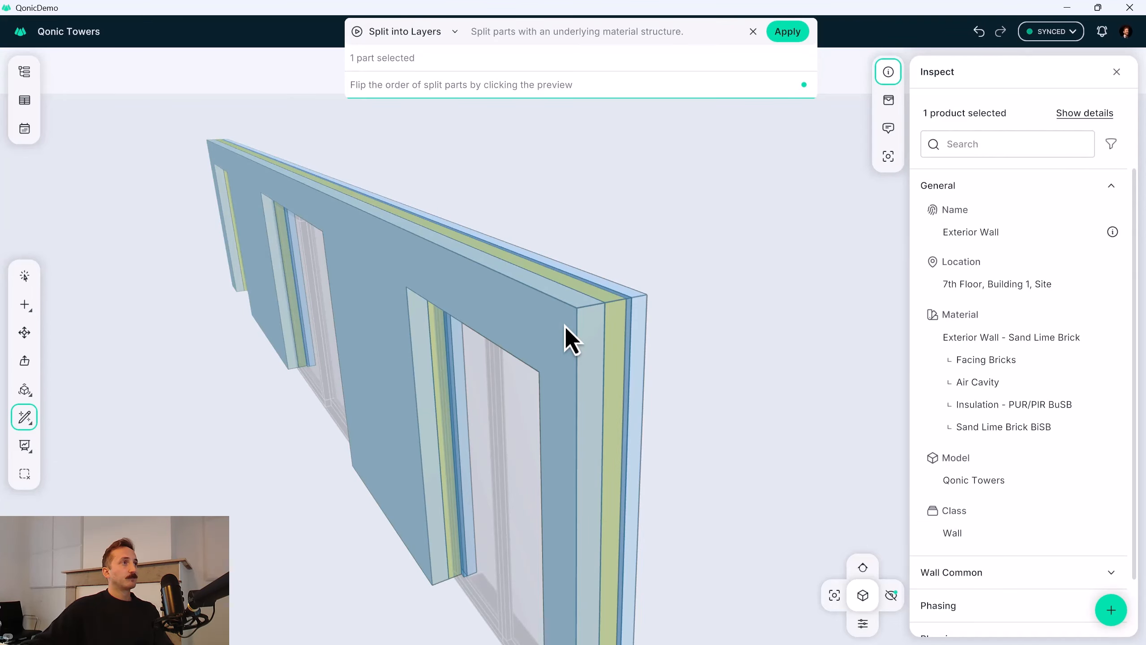
key(Return)
Inspect the names and materials of the split wall's building element parts.
click(480, 276)
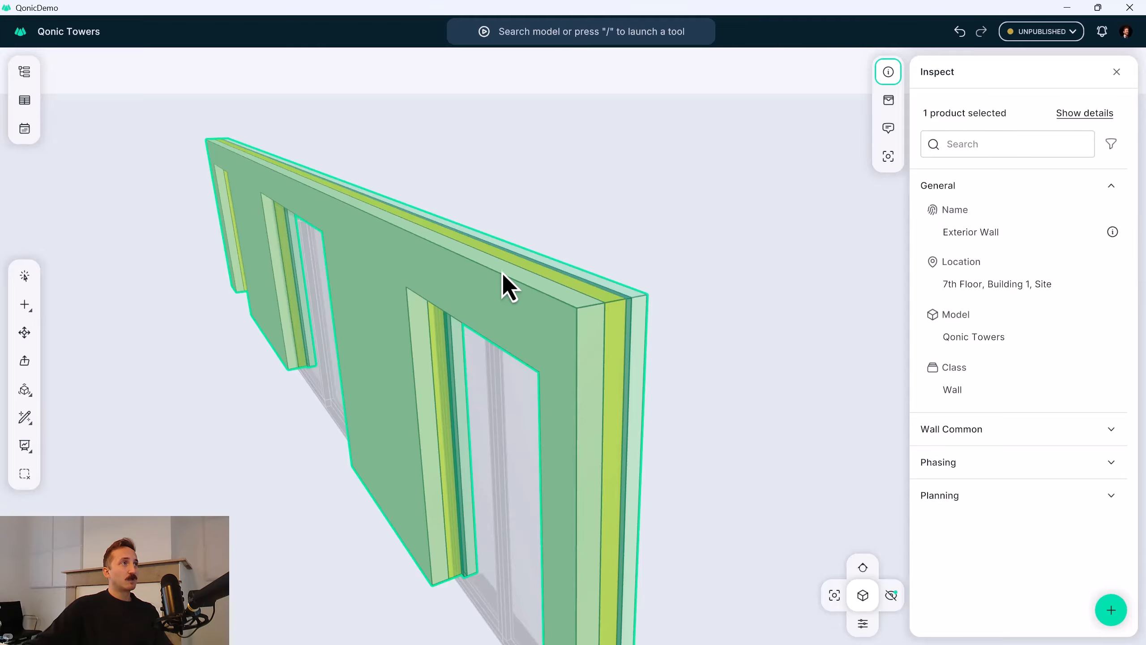
click(1077, 118)
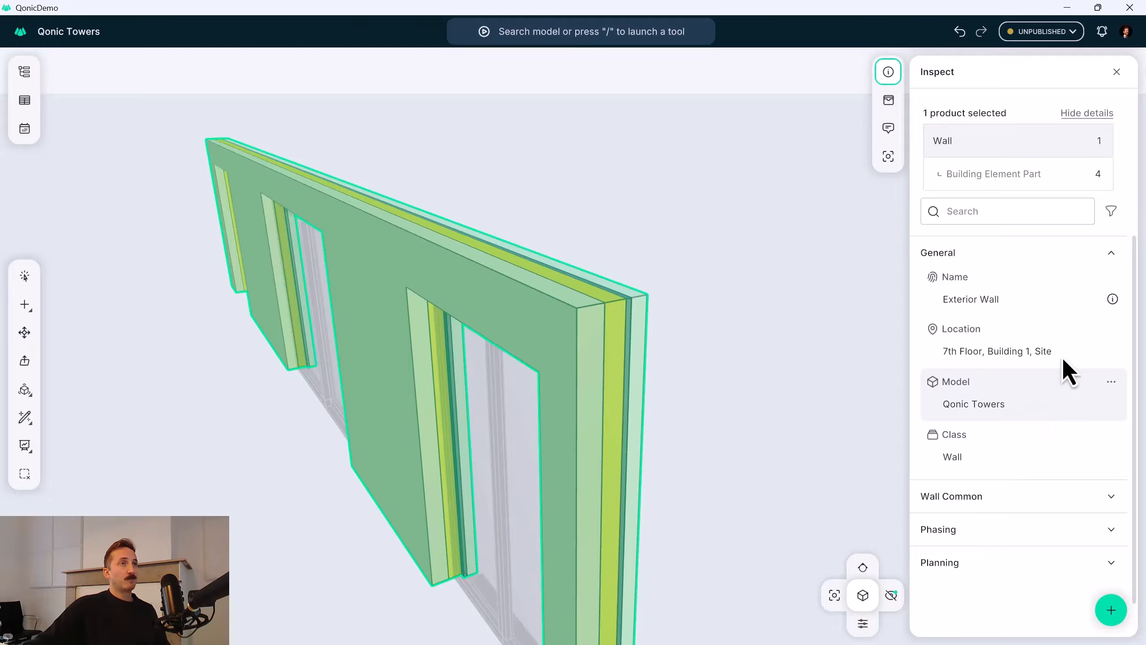
click(1036, 184)
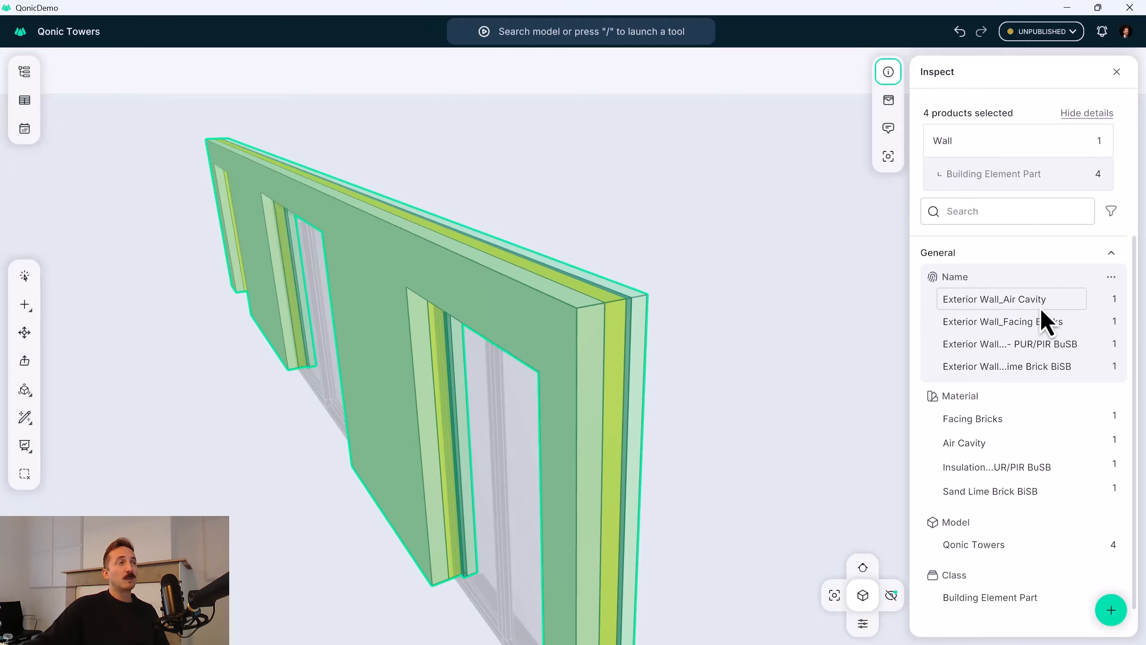
scroll(616, 361, up, 5)
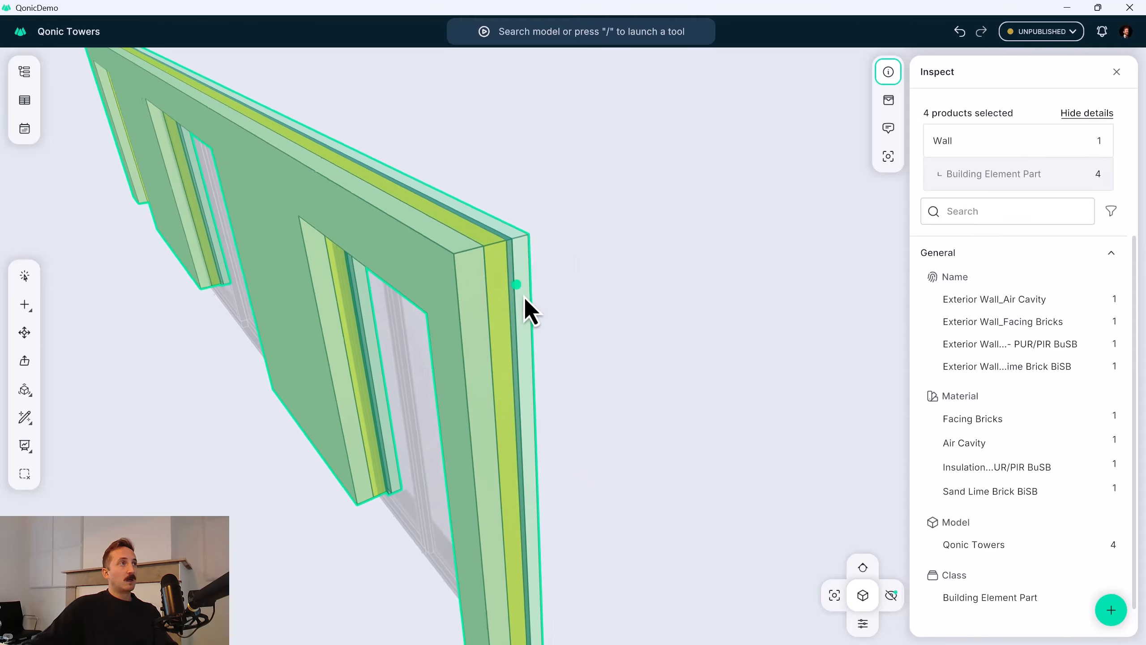
middle_drag(524, 298, 507, 275)
key(Escape)
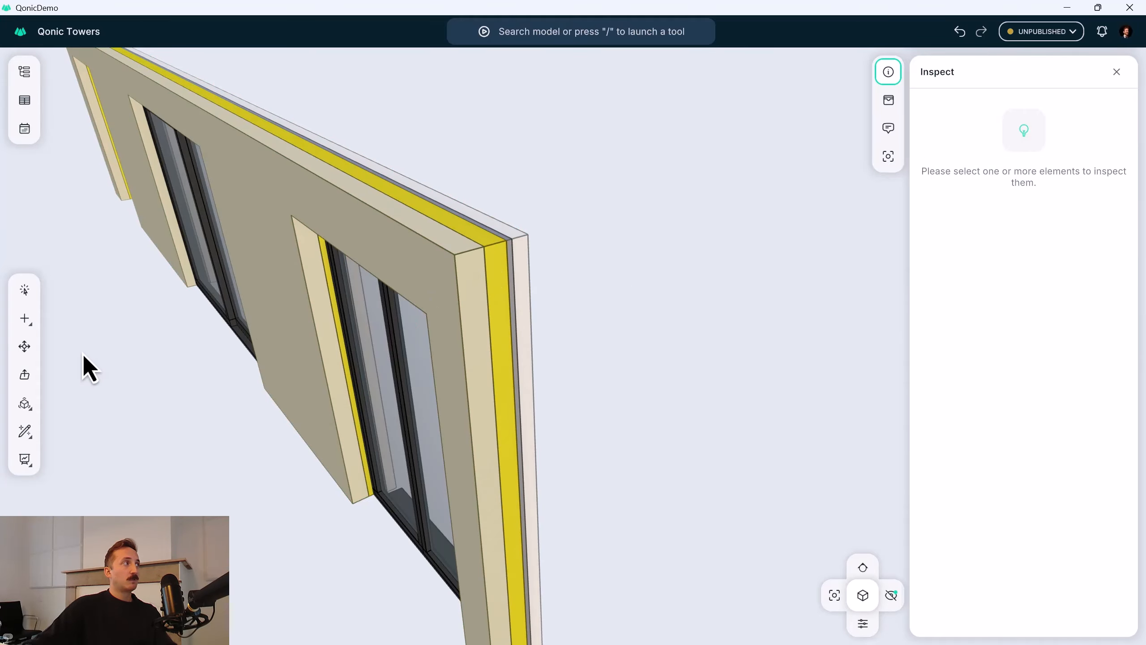
Try to extend the wall's air cavity layer outward at its end face with Push/Pull.
click(24, 375)
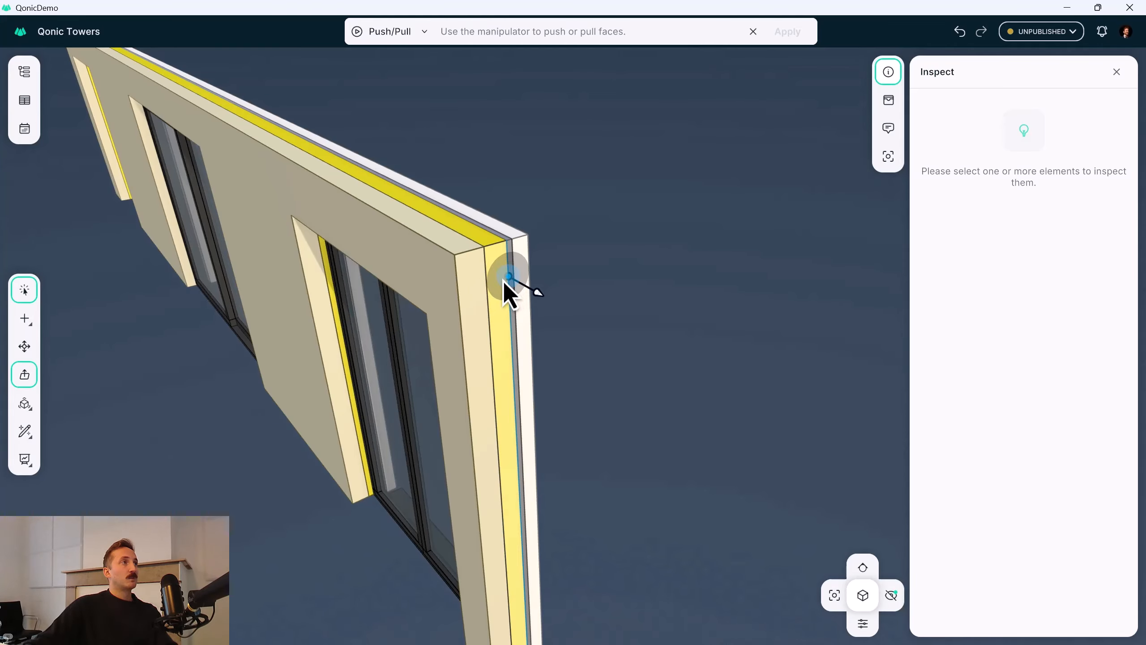
click(506, 284)
drag(535, 298, 626, 337)
key(Return)
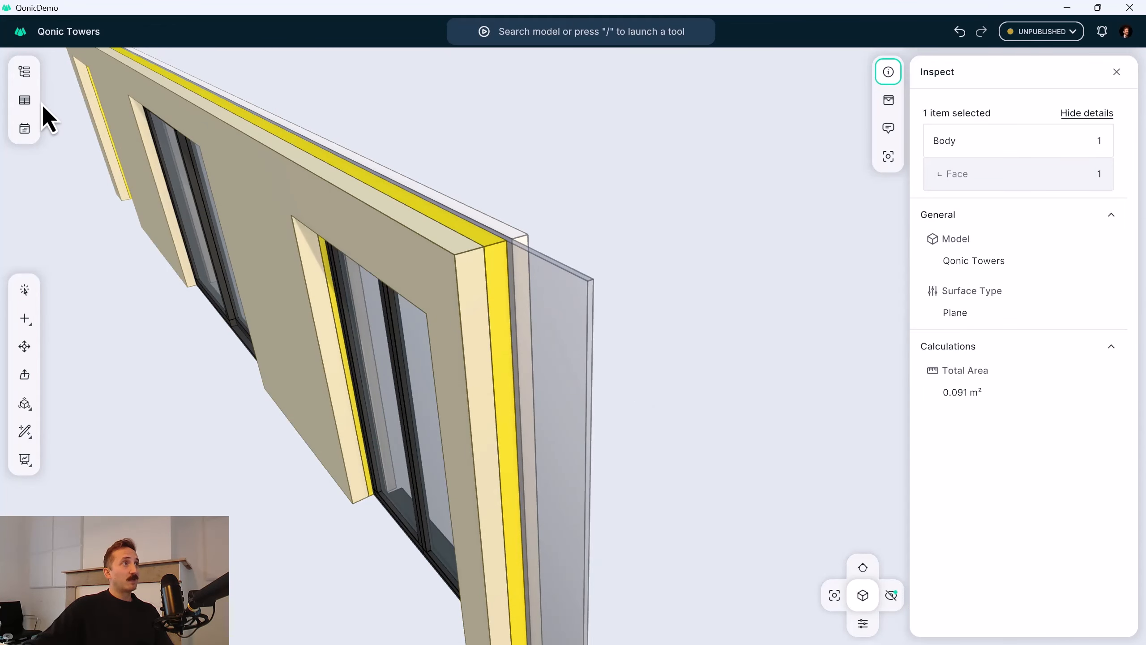
key(ctrl+z)
Create a report of the split wall's parts using the By Material preset, measuring all four materials by Net Area.
click(28, 102)
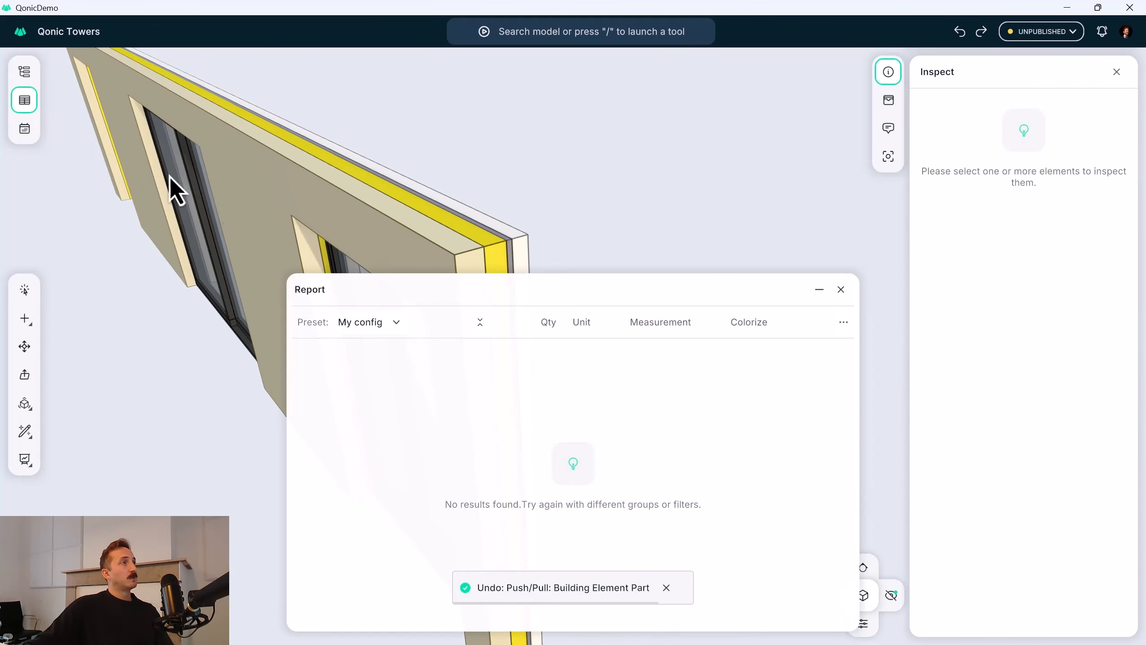
click(405, 322)
click(400, 432)
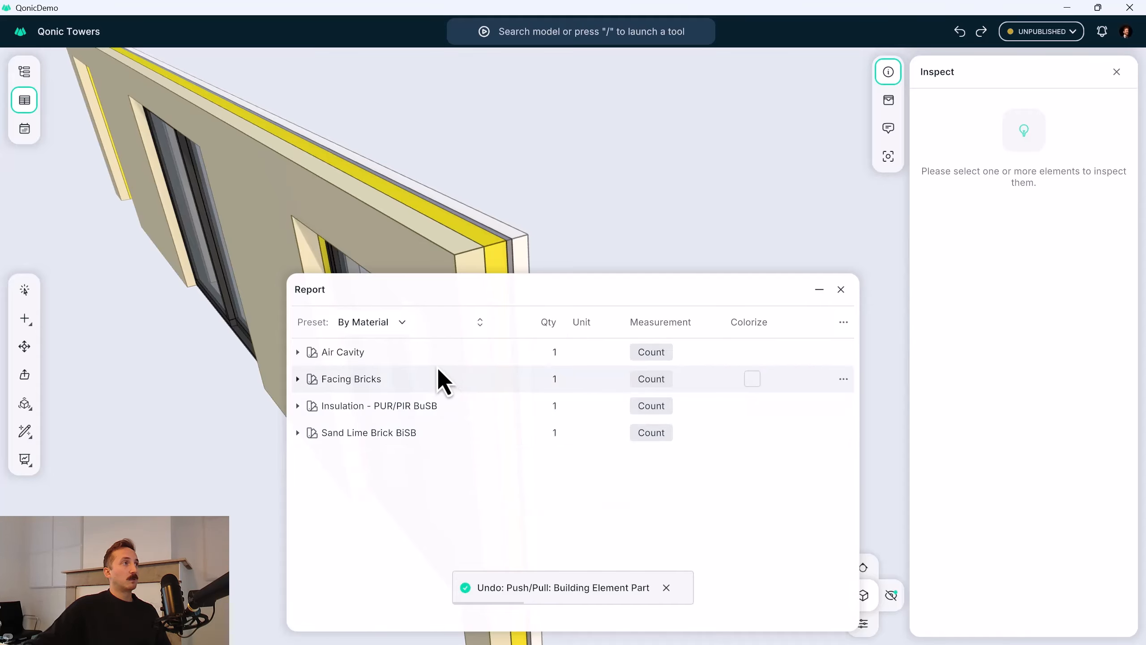
click(437, 355)
shift+click(434, 433)
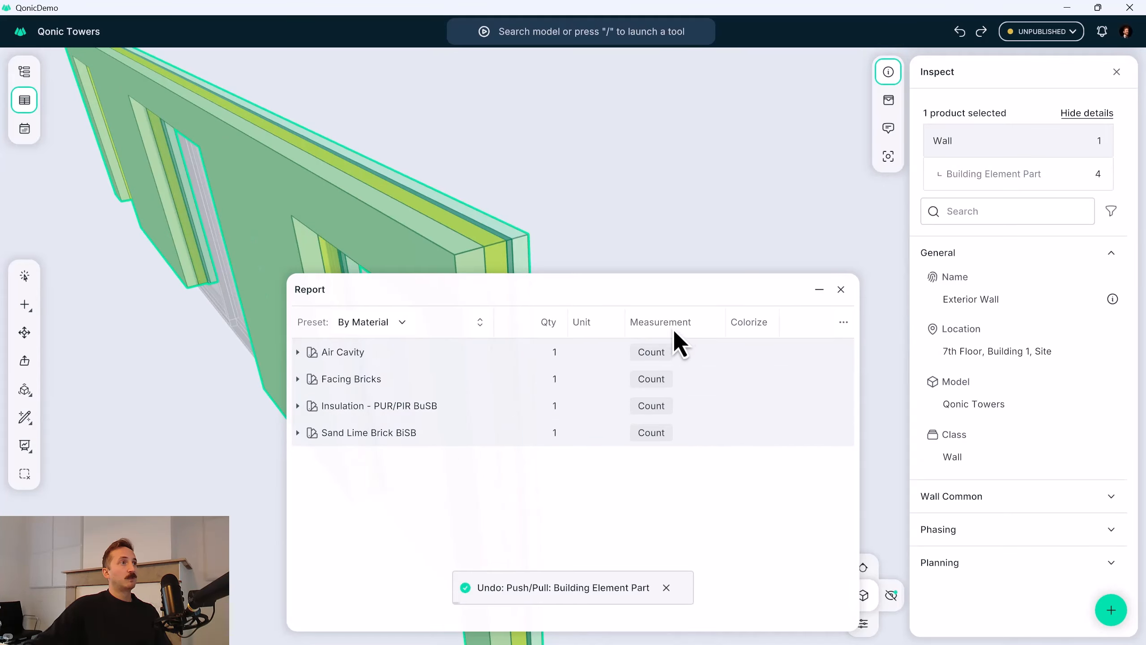
click(650, 352)
click(681, 432)
Reposition and shrink the report and hide the inspection details to clear the view of the wall.
drag(670, 289, 433, 62)
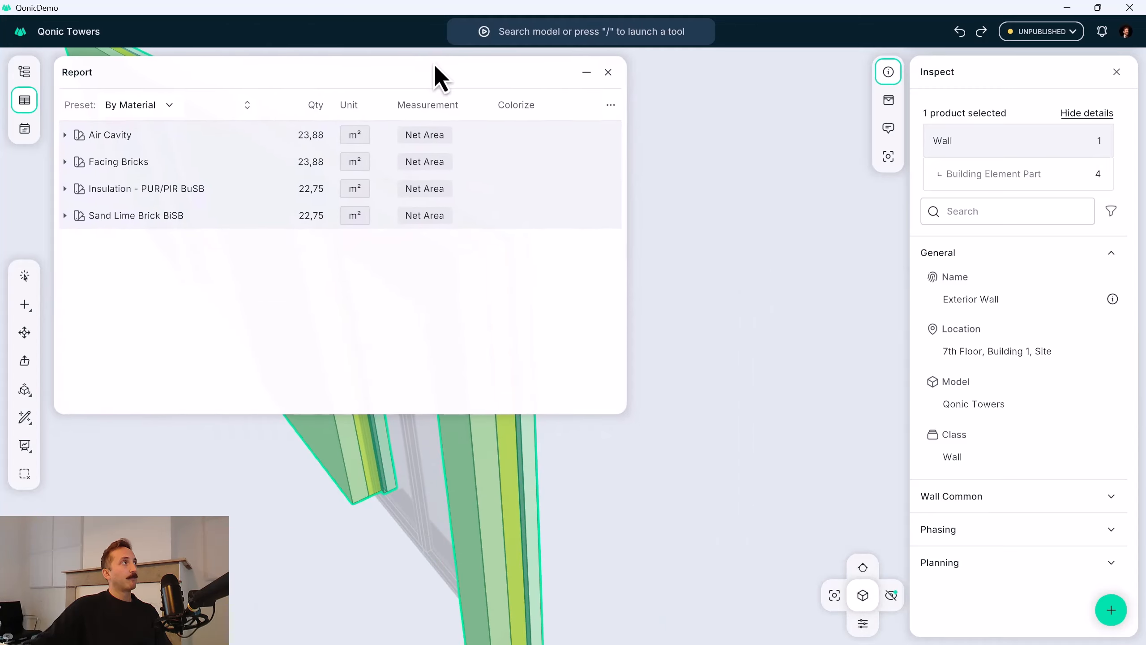
click(1116, 72)
drag(624, 411, 493, 248)
Widen the window nearest the wall's end face by about 890 mm with the Stretch tool, moving its inner side outward.
middle_drag(538, 450, 730, 480)
middle_drag(671, 402, 718, 407)
scroll(652, 422, up, 10)
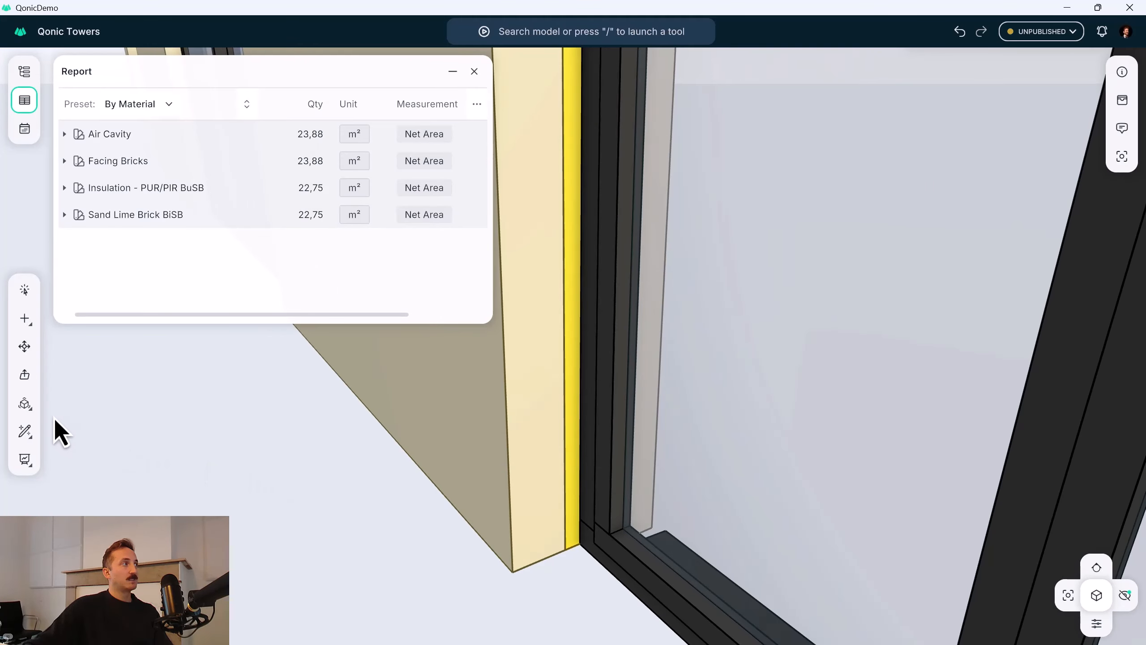
click(25, 404)
click(68, 509)
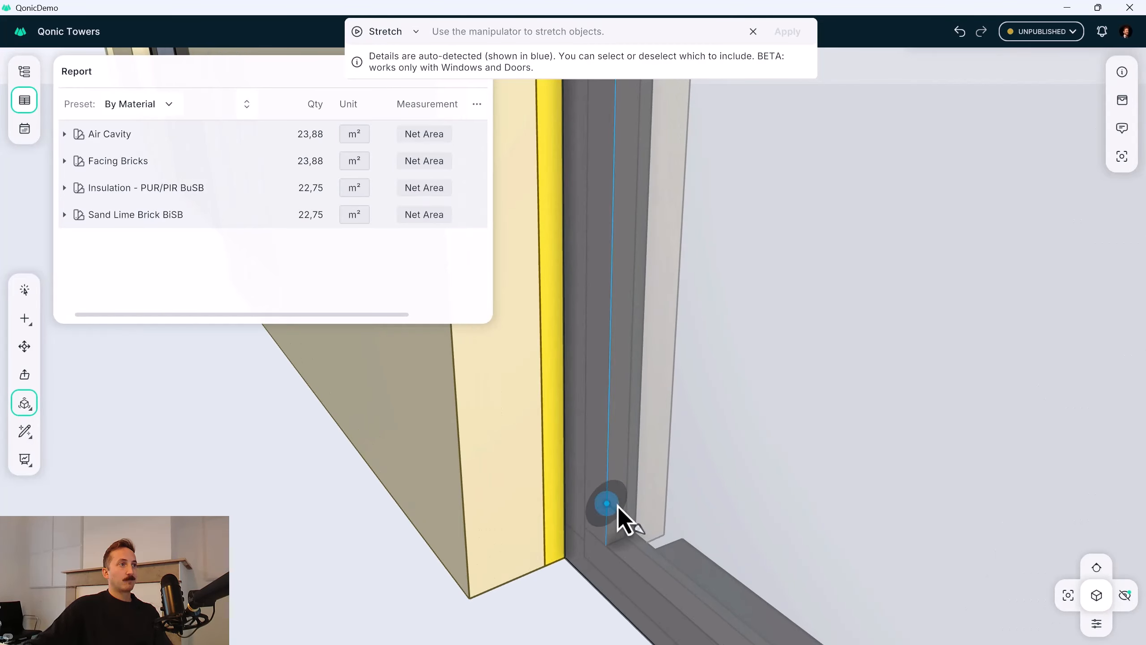
click(619, 507)
scroll(619, 505, down, 5)
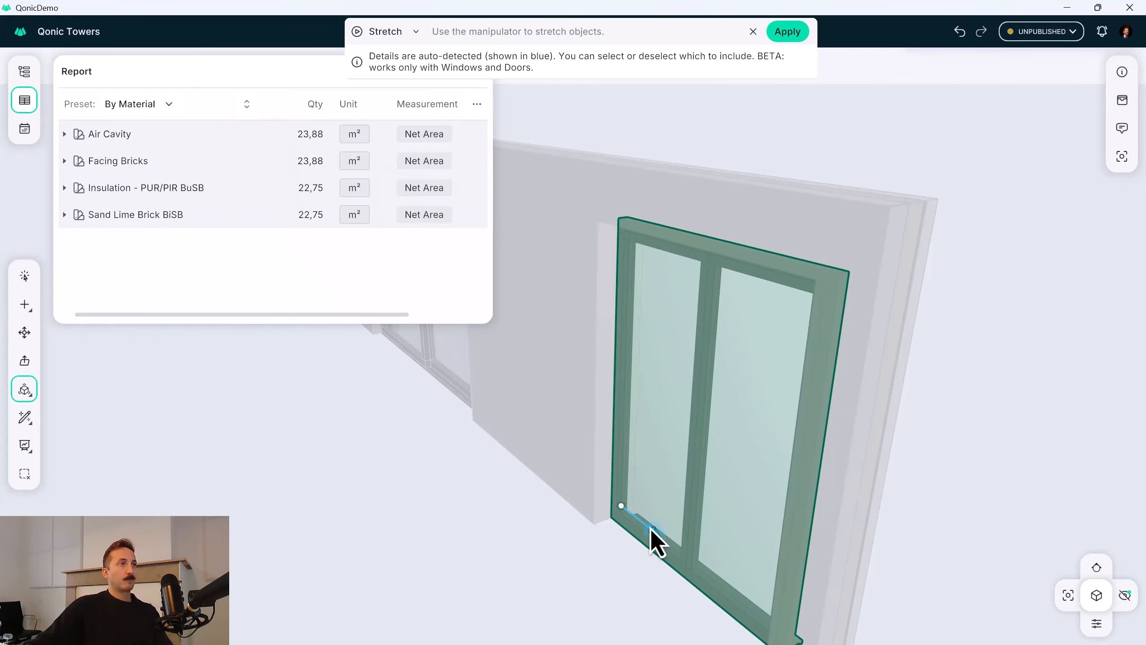
drag(651, 531, 592, 488)
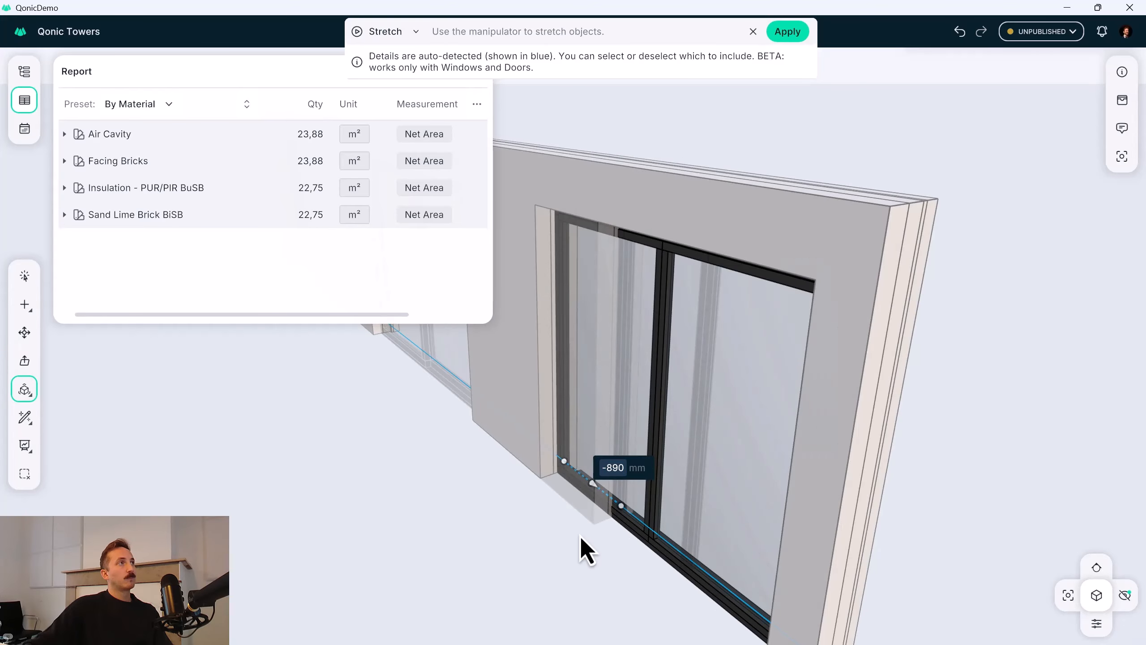
key(Return)
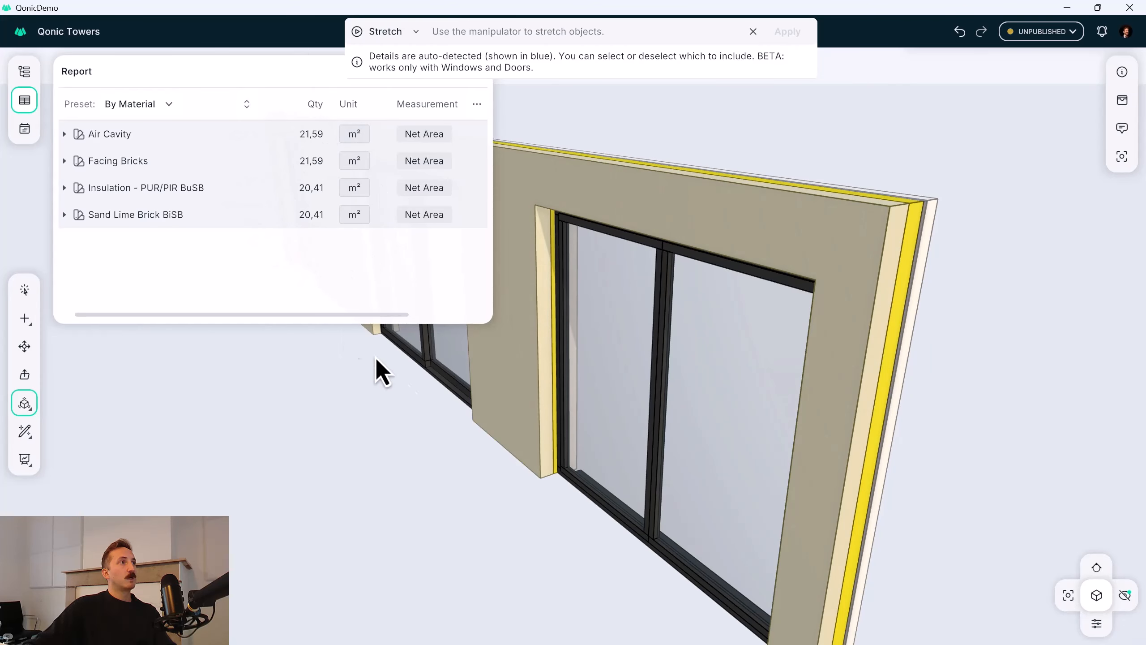
key(Escape)
middle_drag(589, 441, 603, 439)
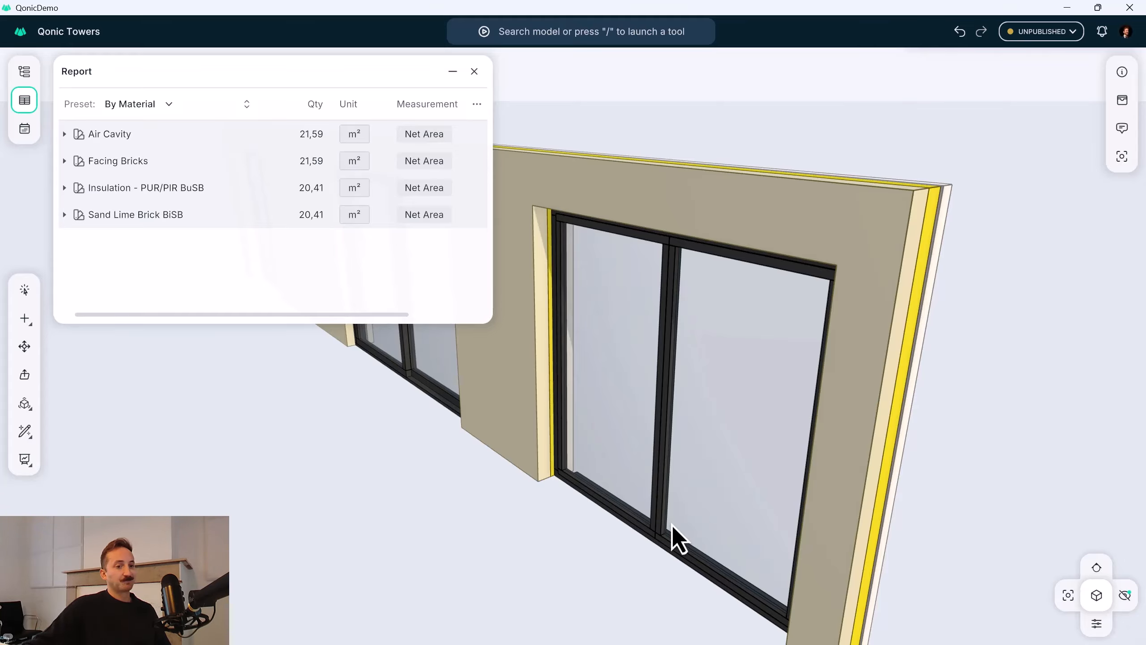
Close the material report and restore the saved view 7th Floor.
click(473, 71)
click(1064, 596)
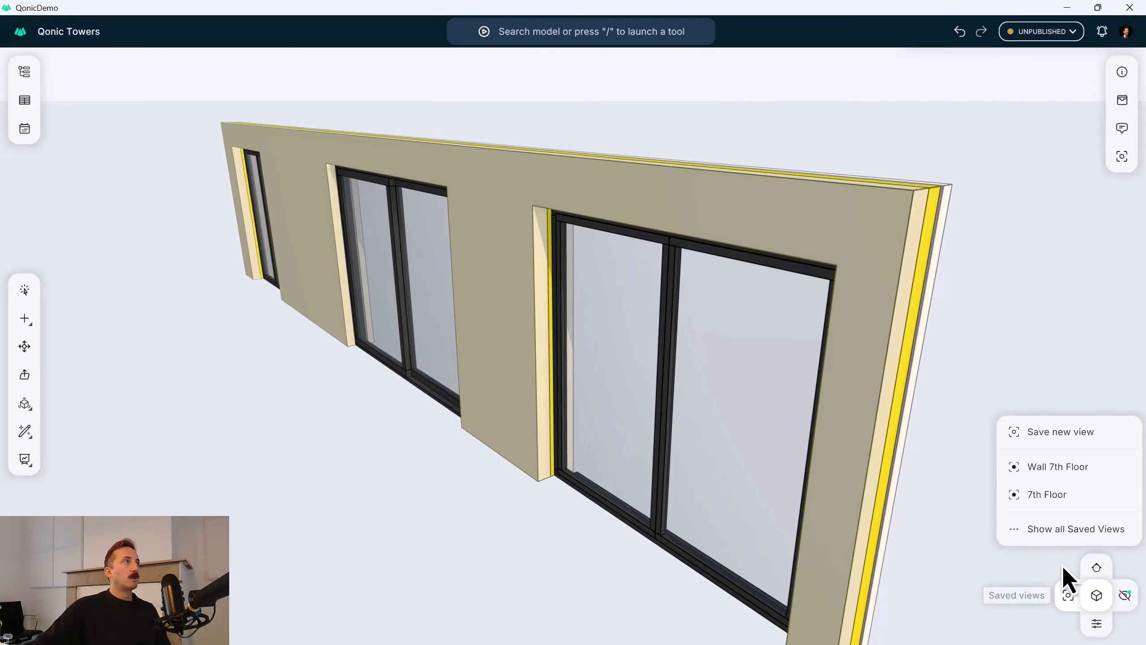
click(1040, 497)
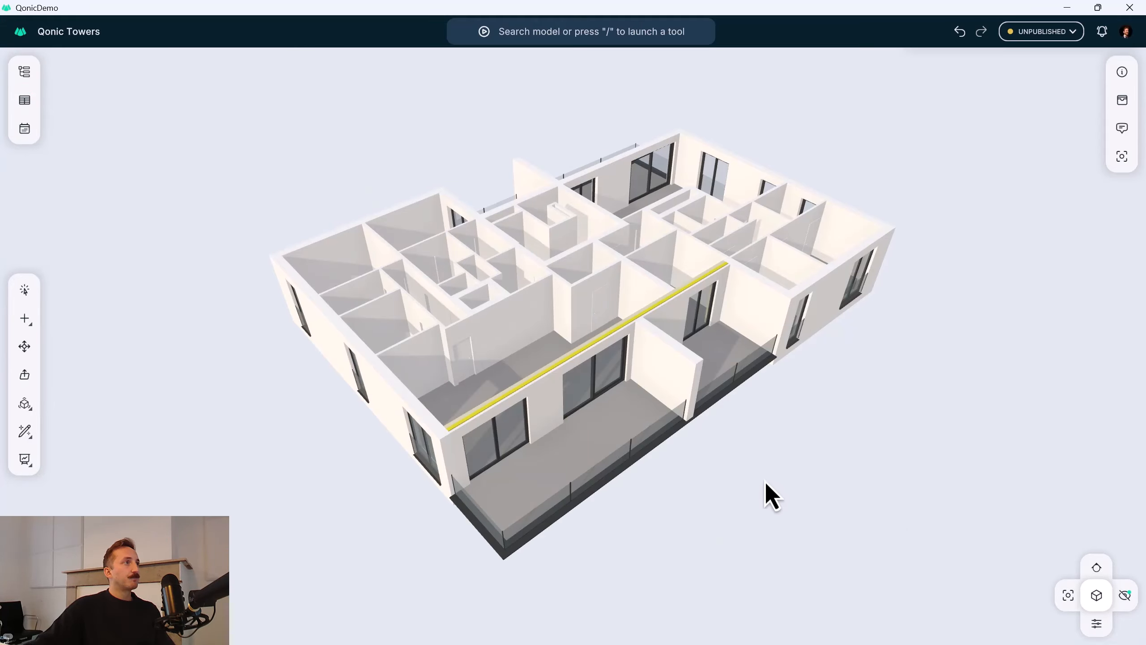
Select all walls on the 7th floor by searching for "wall" and preview splitting them with the Split into Layers tool.
key(slash)
text(wall)
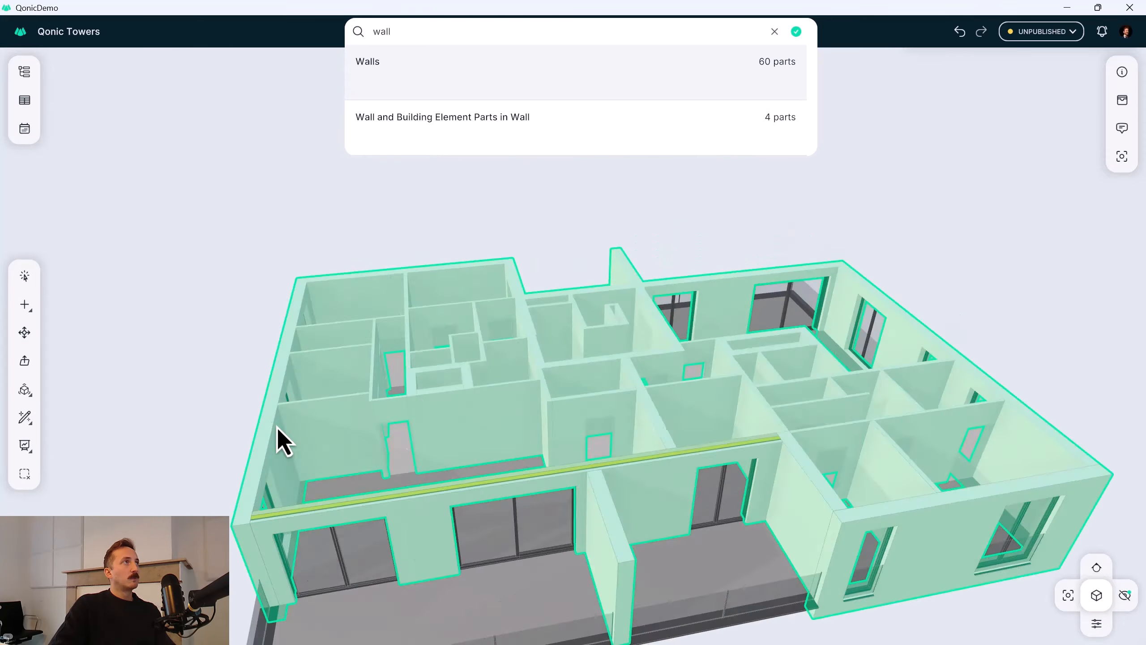
key(Return)
text(split)
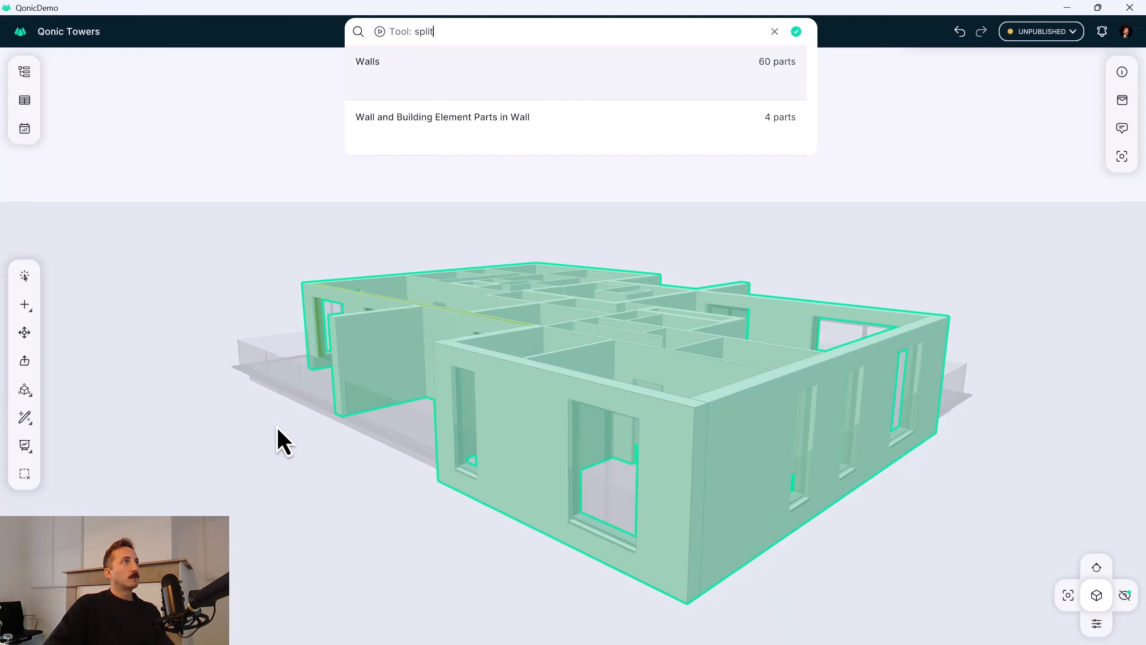
key(Return)
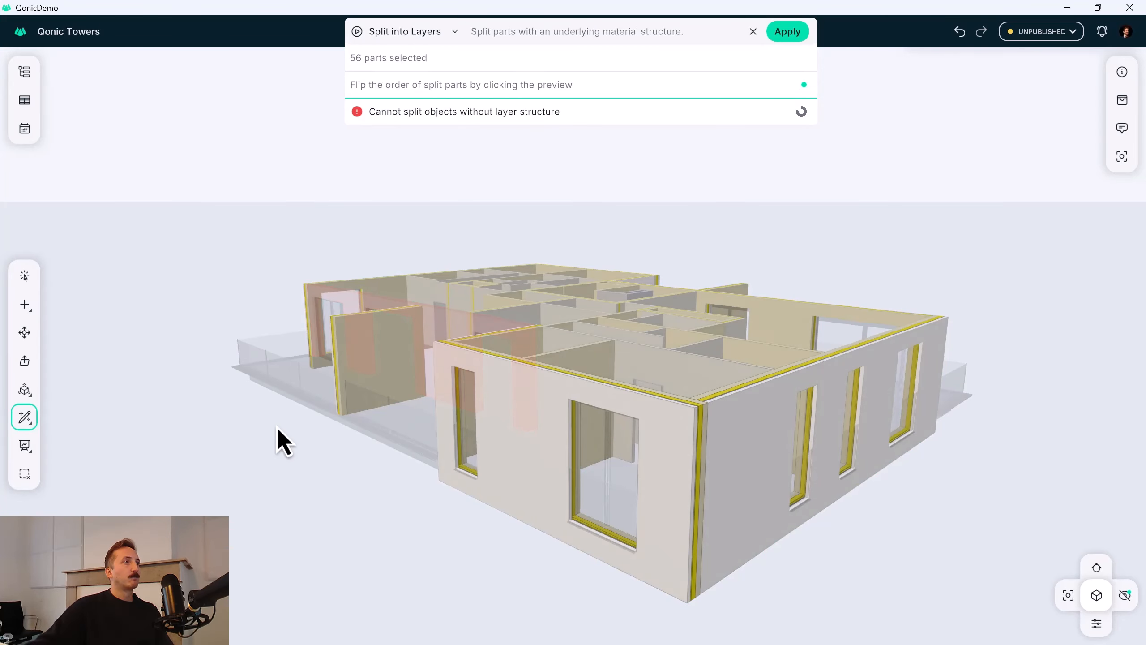
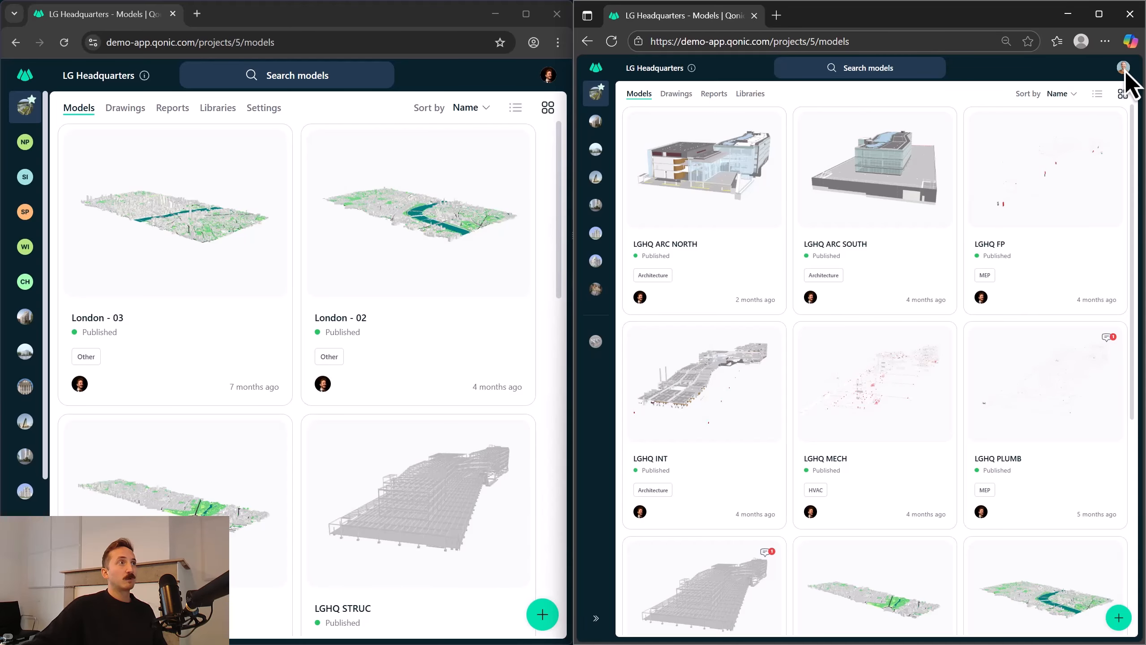
Open the LGHQ STRUC and LGHQ PLUMB models together as one multi-model session.
scroll(365, 399, down, 5)
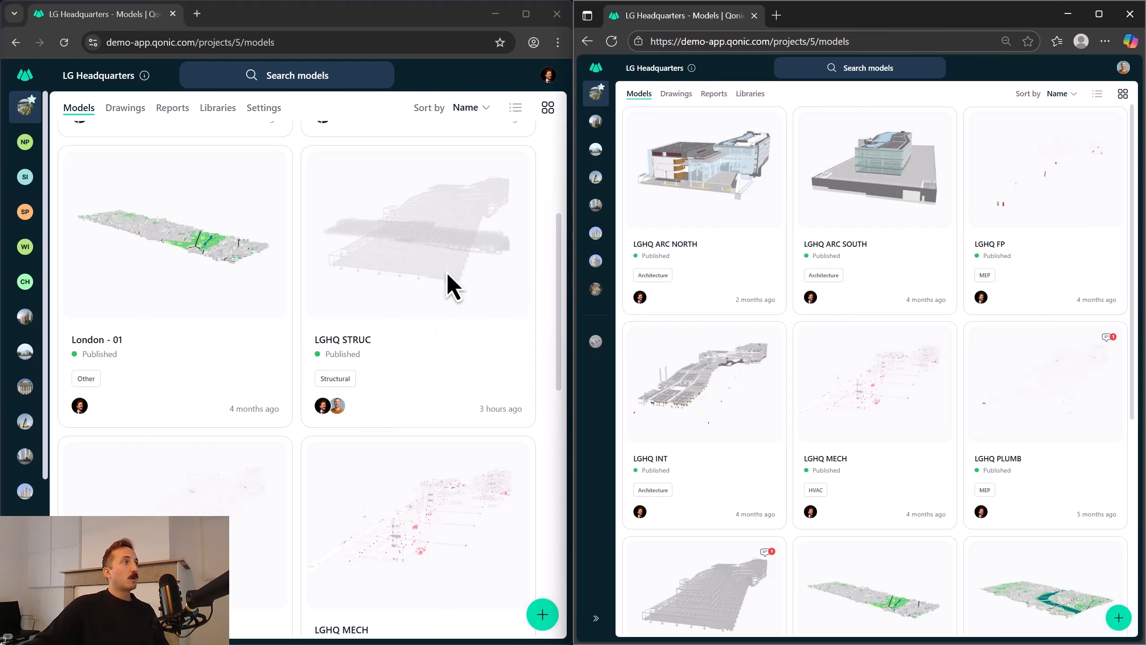
ctrl+click(427, 266)
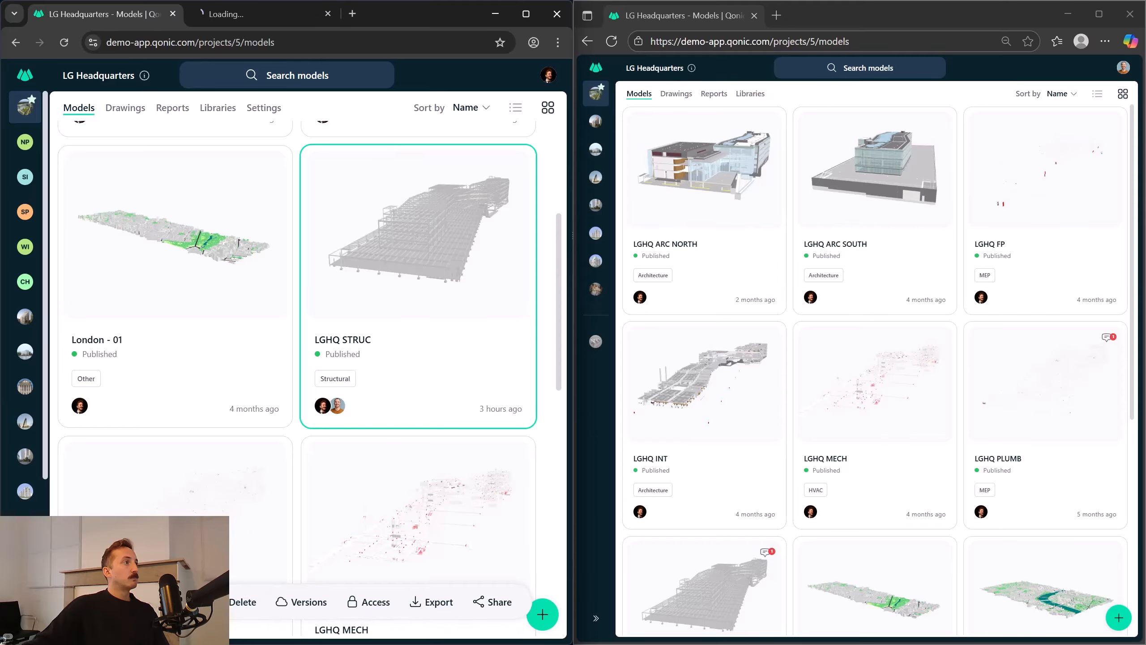
click(333, 13)
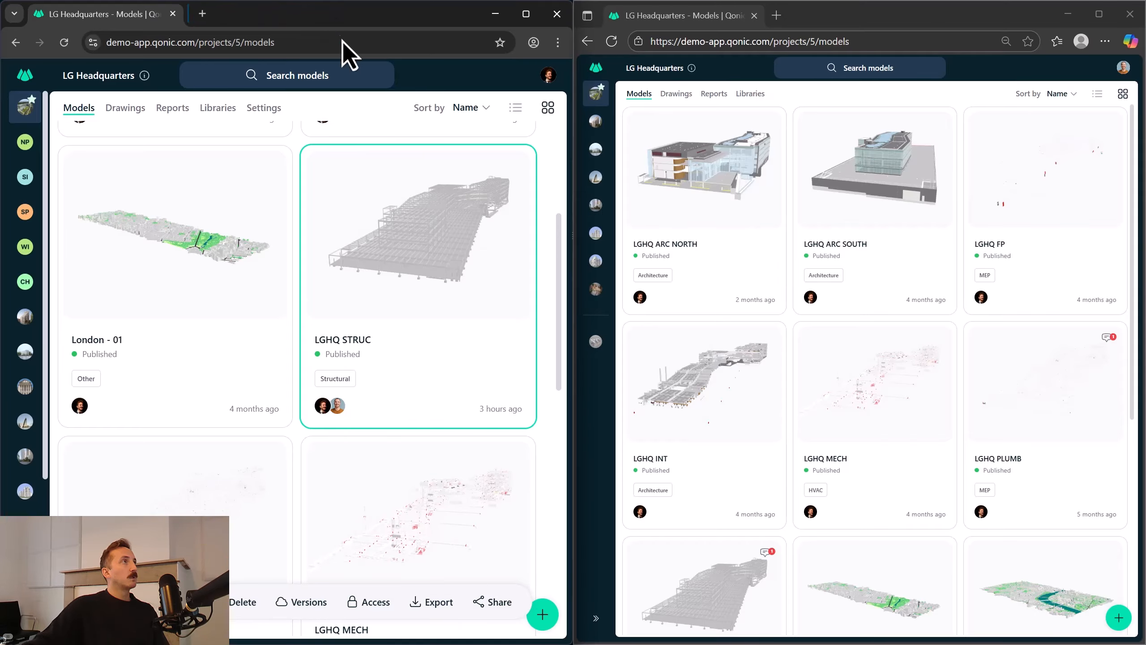
shift+click(174, 505)
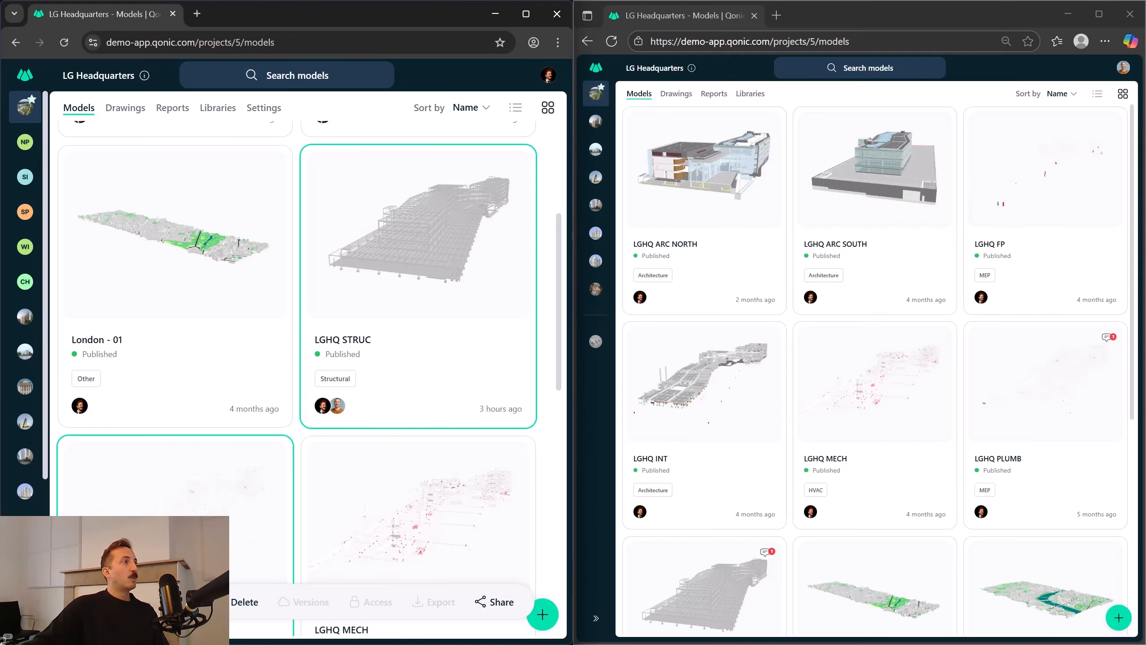
click(97, 602)
Open LGHQ STRUC alone in the second browser session and dock the multi-model window beside it.
scroll(742, 433, down, 4)
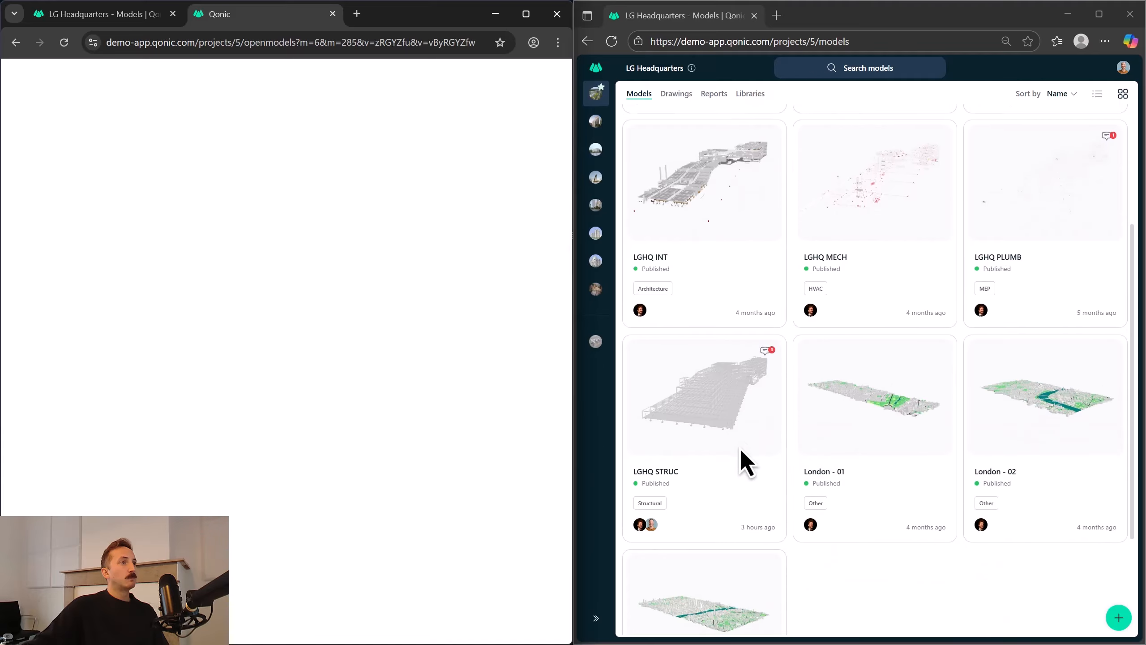
click(729, 425)
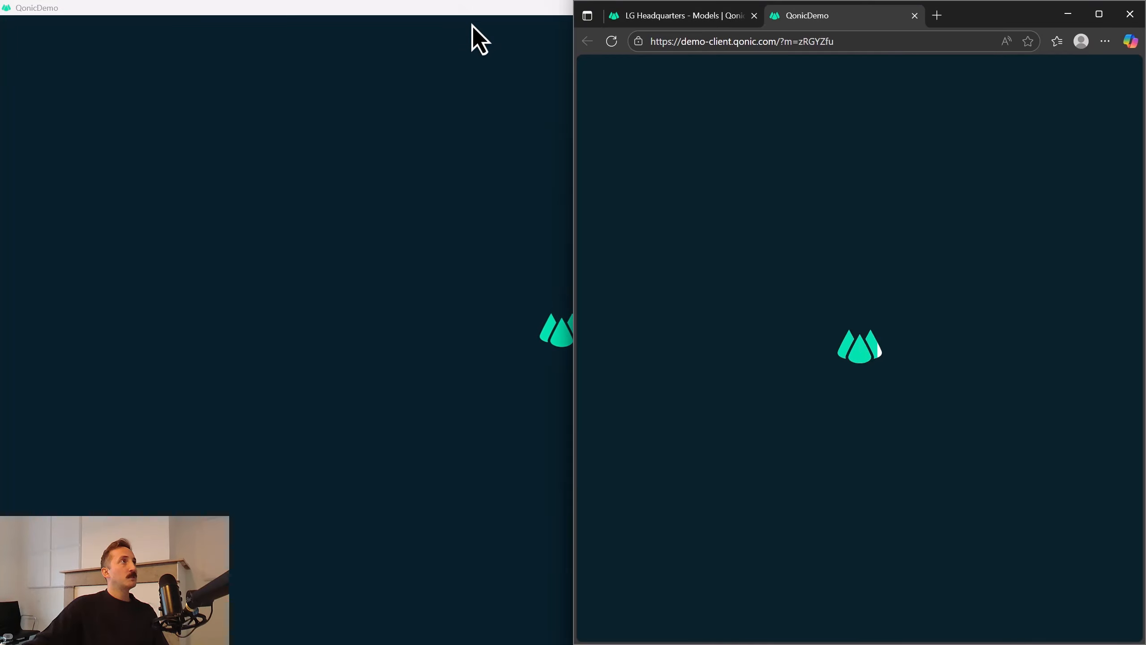
drag(481, 15, 0, 343)
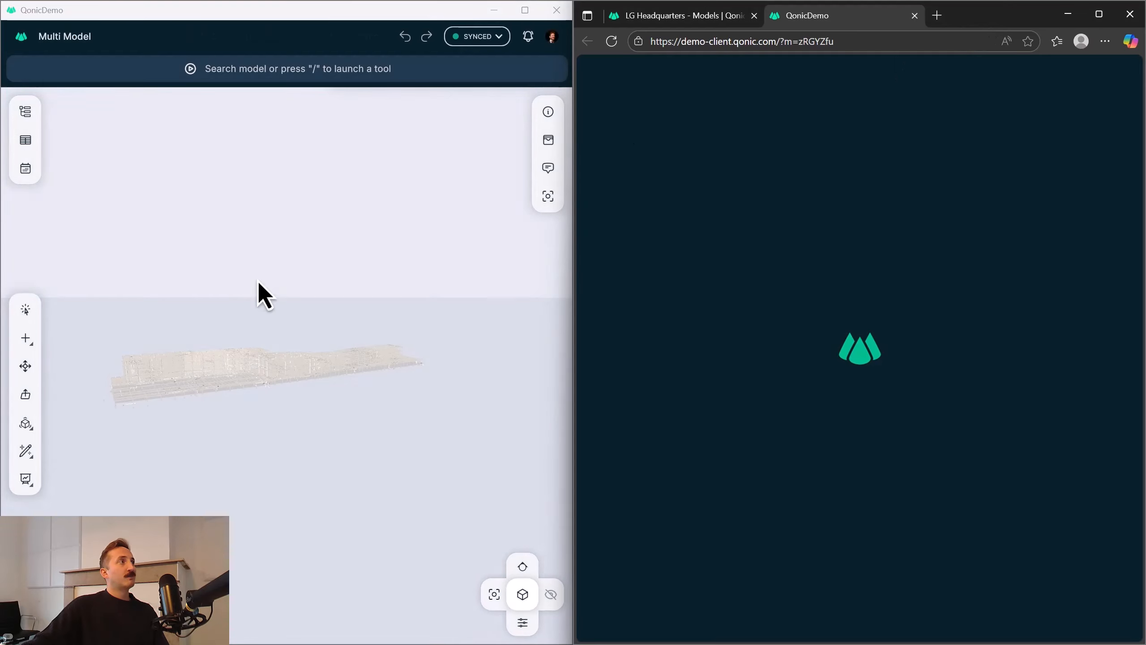
Examine the overall building structure from several angles in both the multi-model session and the separate LGHQ STRUC session.
drag(248, 371, 263, 391)
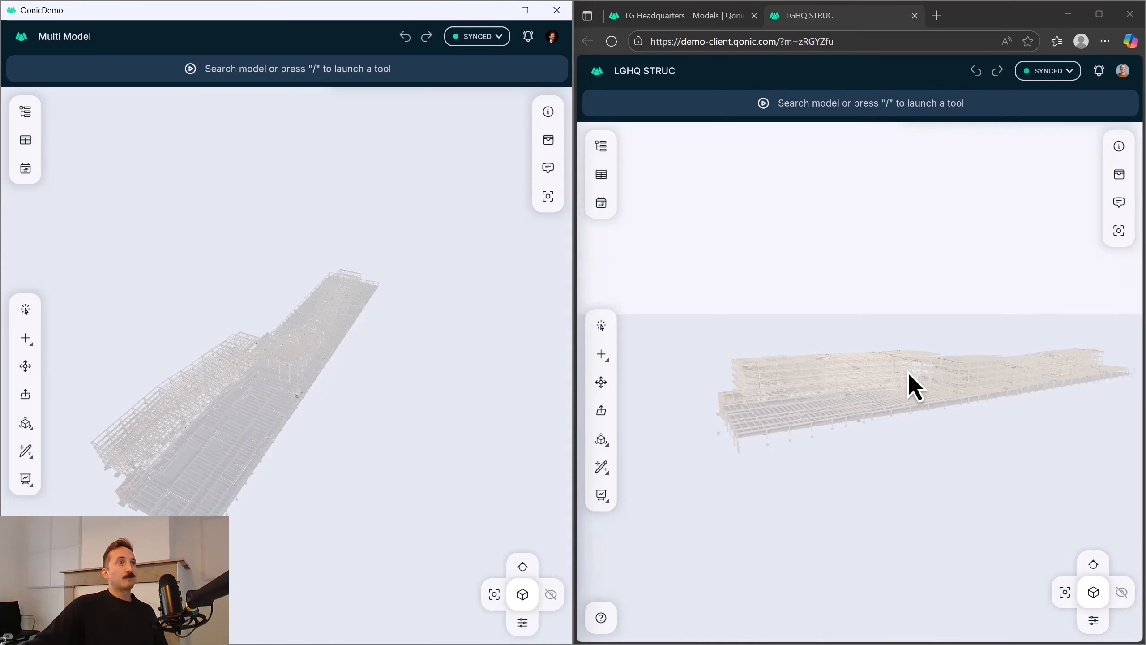
drag(907, 373, 883, 359)
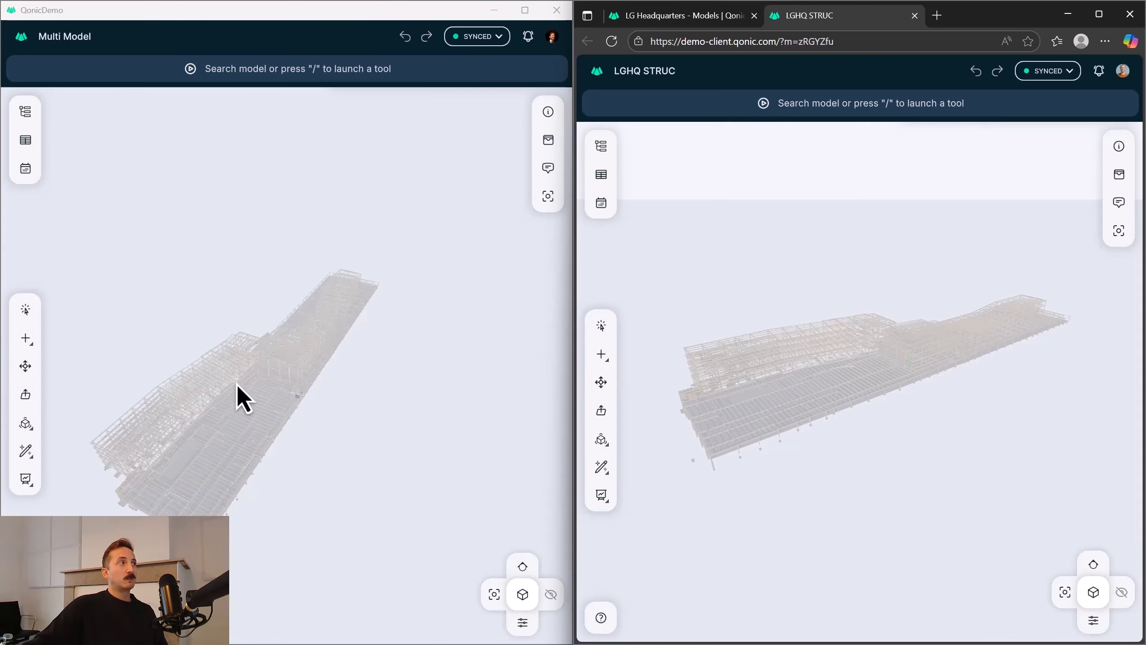
drag(237, 384, 310, 382)
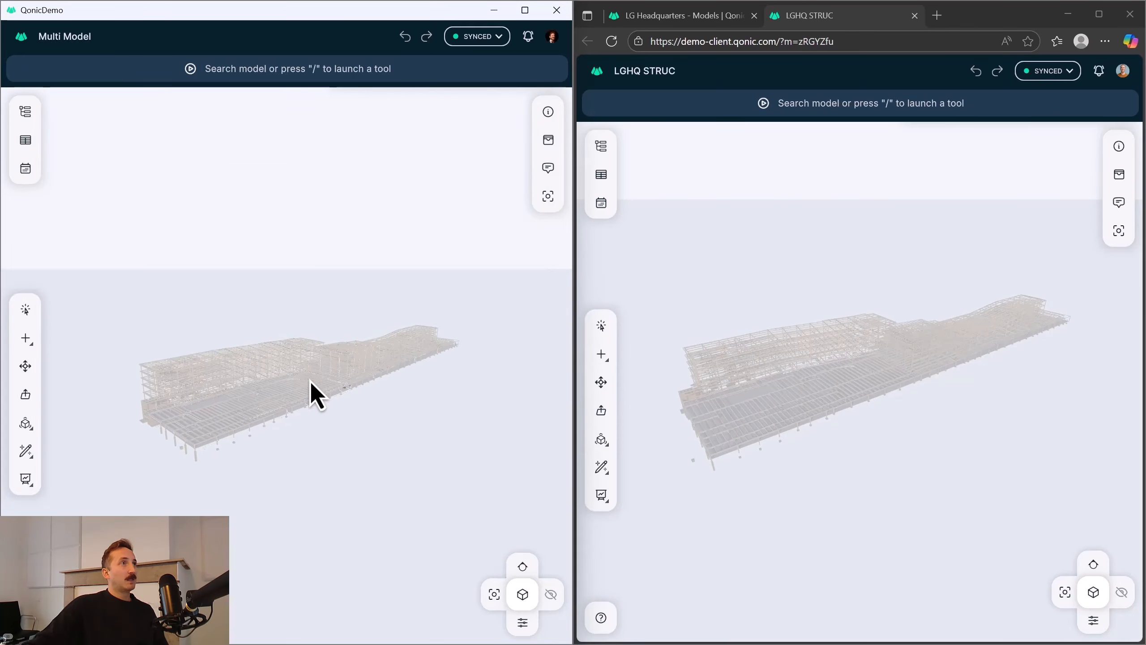
scroll(310, 381, up, 2)
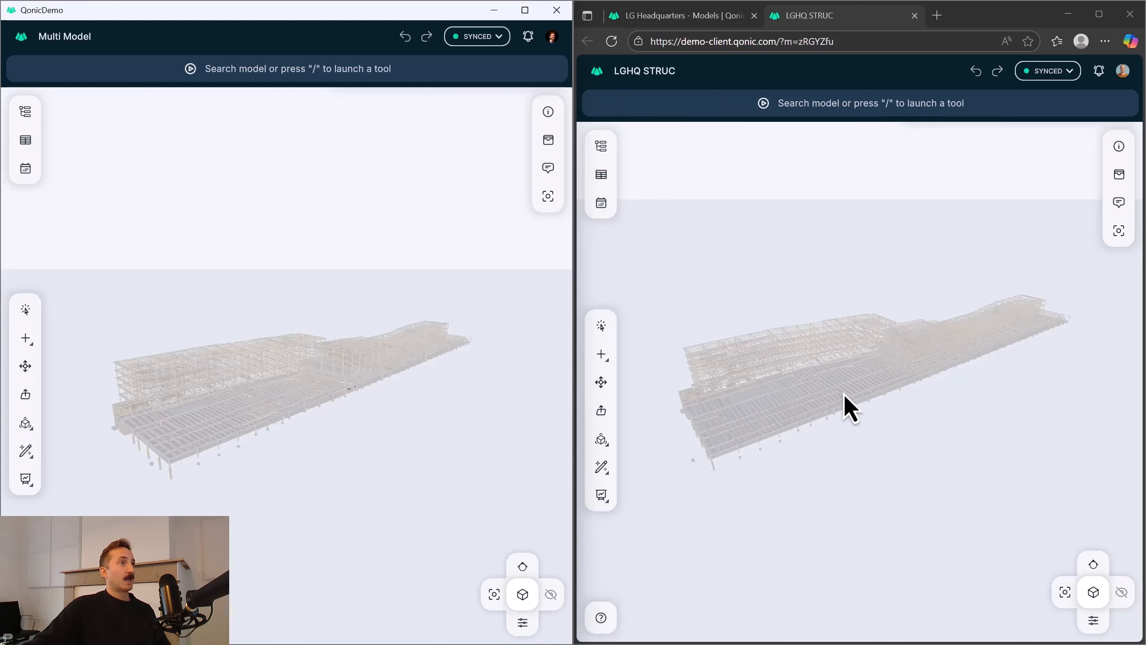
drag(845, 405, 869, 384)
drag(371, 387, 363, 397)
drag(839, 389, 769, 383)
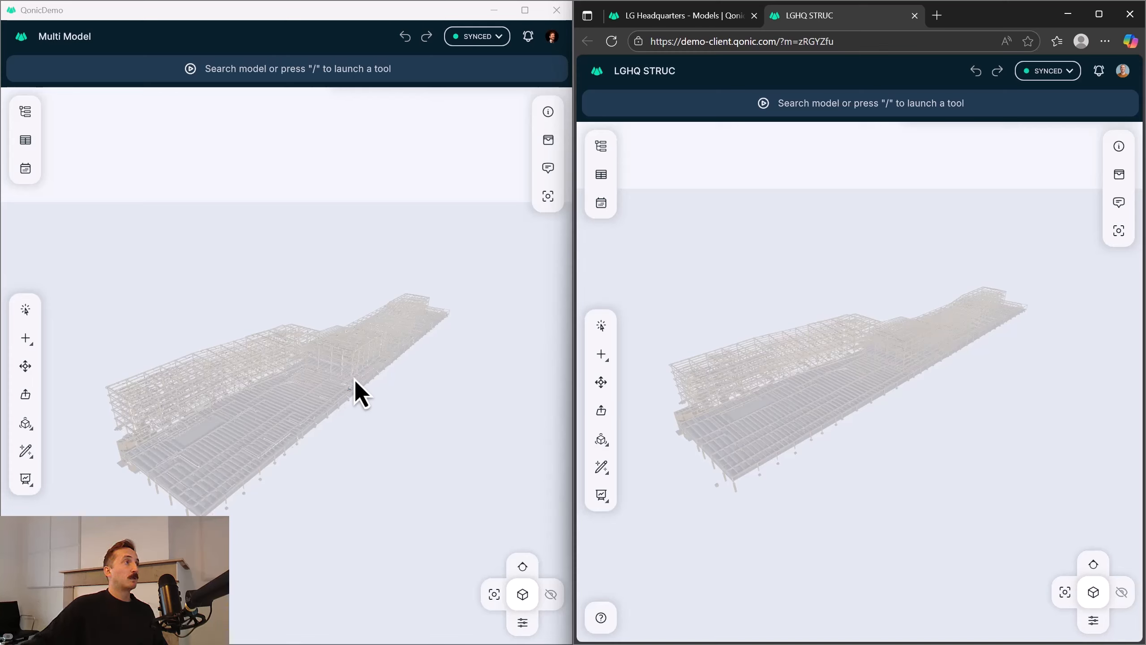
mouse_move(346, 380)
mouse_down()
mouse_move(330, 389)
mouse_move(332, 380)
mouse_up()
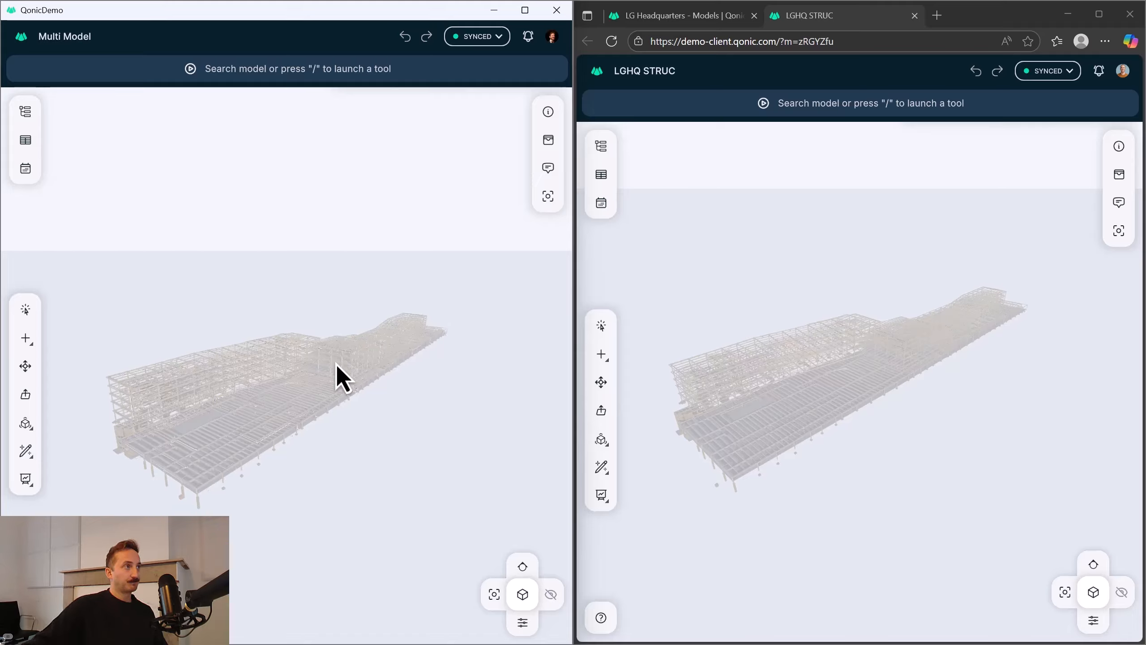
drag(336, 363, 326, 384)
drag(948, 340, 940, 332)
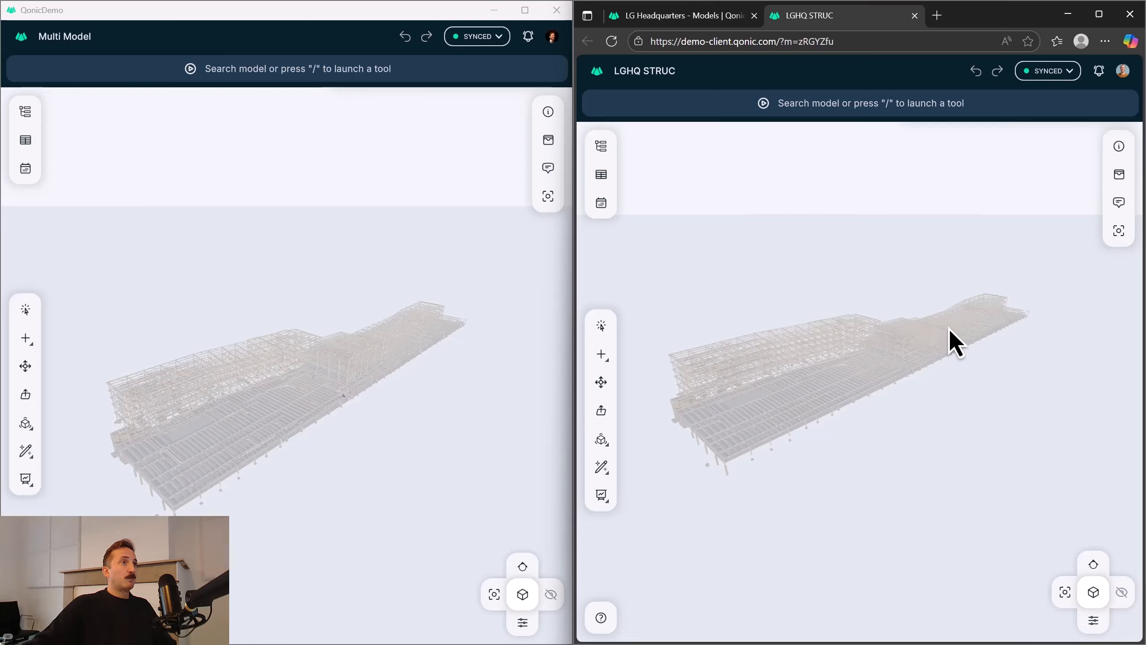
Open the issue "Columns not resting on pads" in the multi-model session and examine the columns and pads it highlights.
click(469, 420)
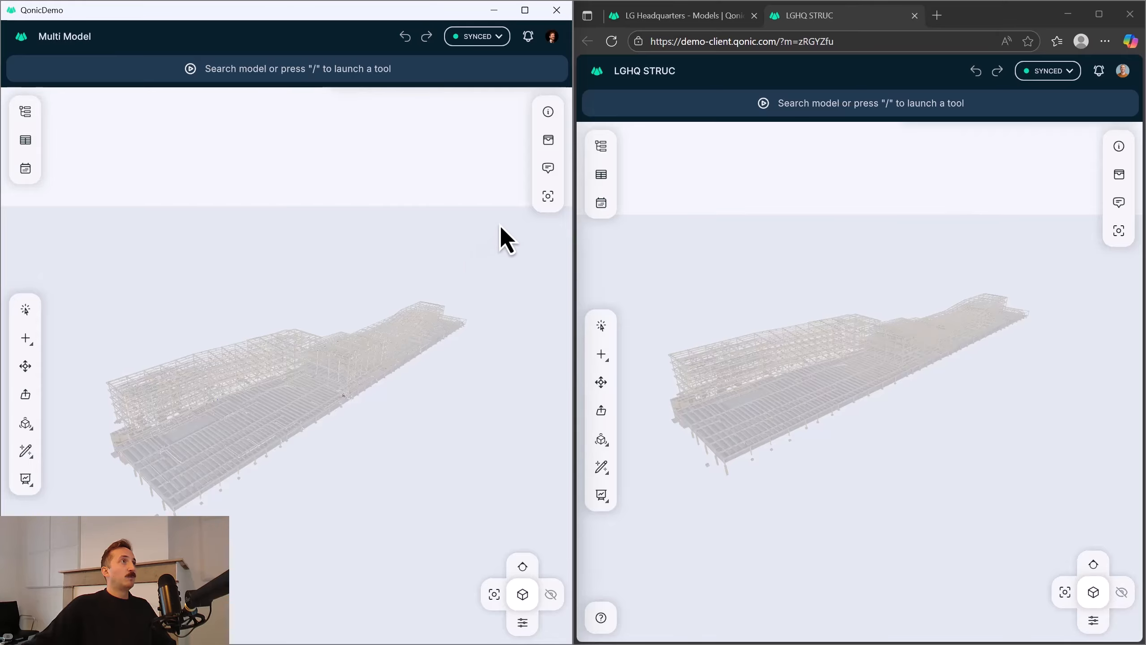
click(549, 177)
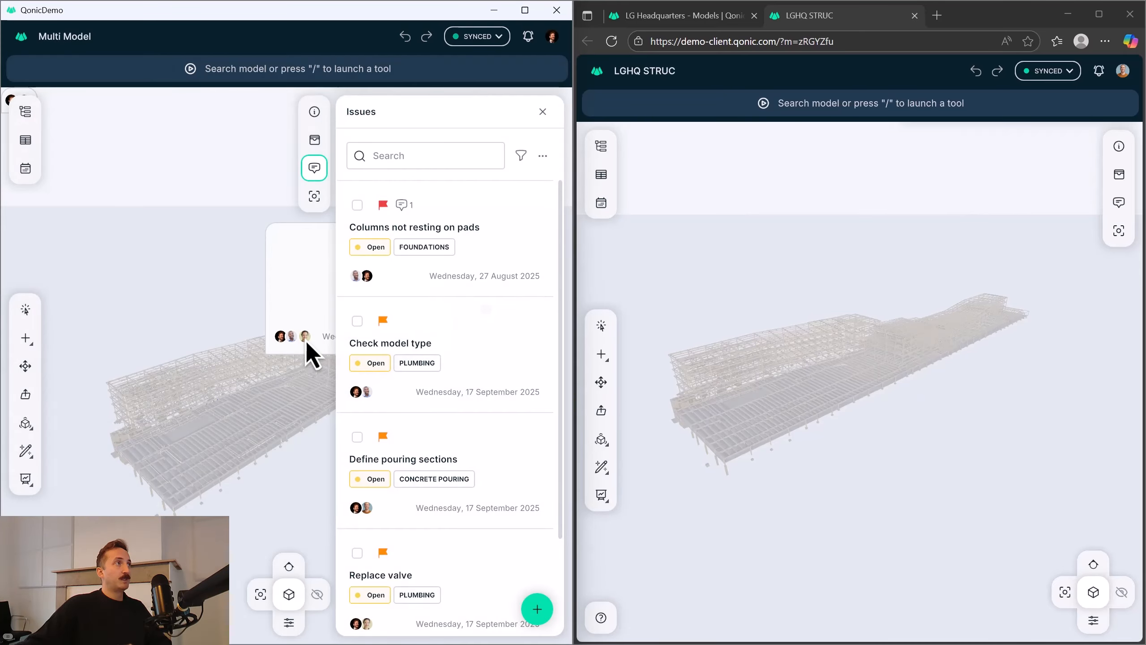
middle_drag(229, 393, 197, 385)
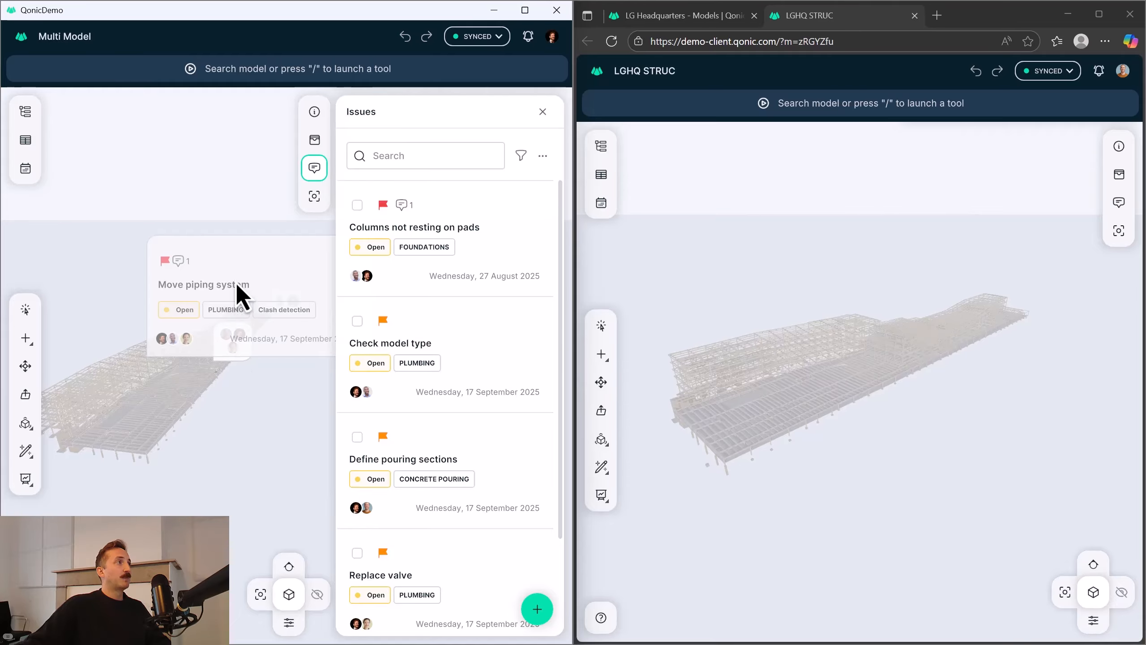
click(454, 230)
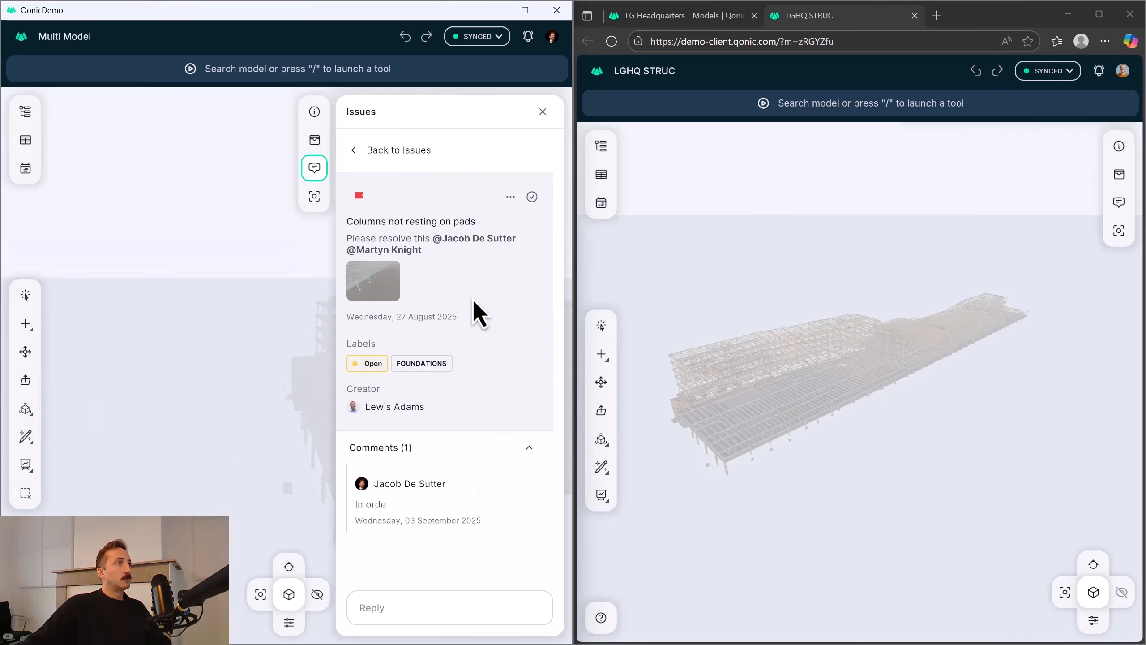
drag(224, 351, 187, 359)
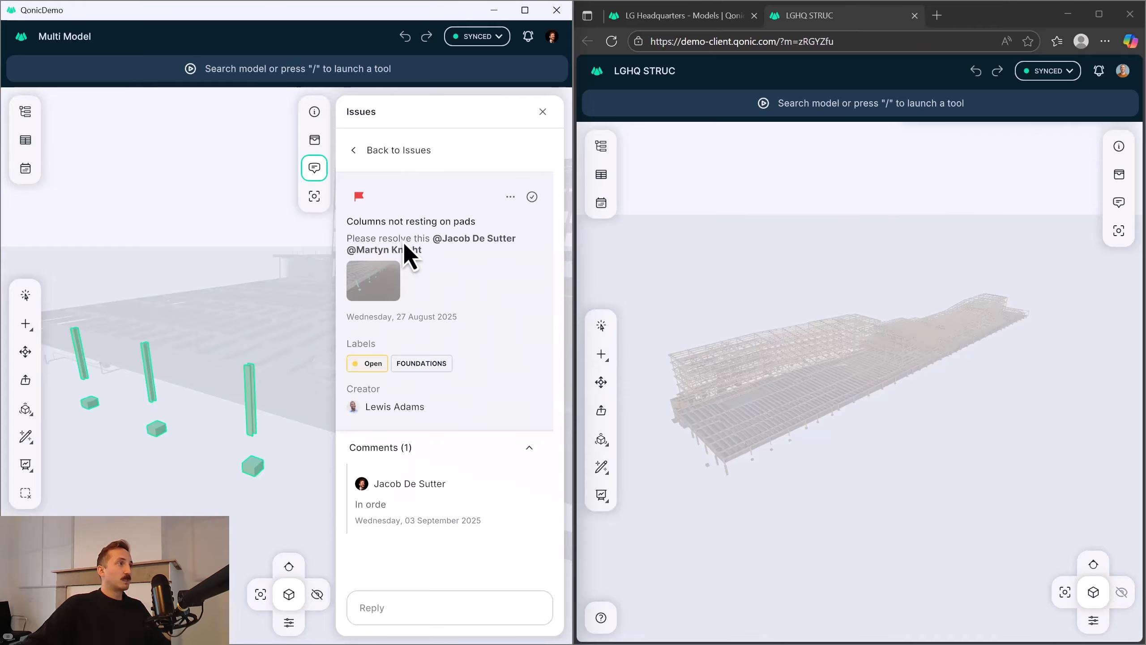
Close the issue details and clear the selection of its columns and pads in the multi-model session.
click(542, 112)
middle_drag(166, 437, 295, 333)
scroll(216, 432, up, 3)
key(Escape)
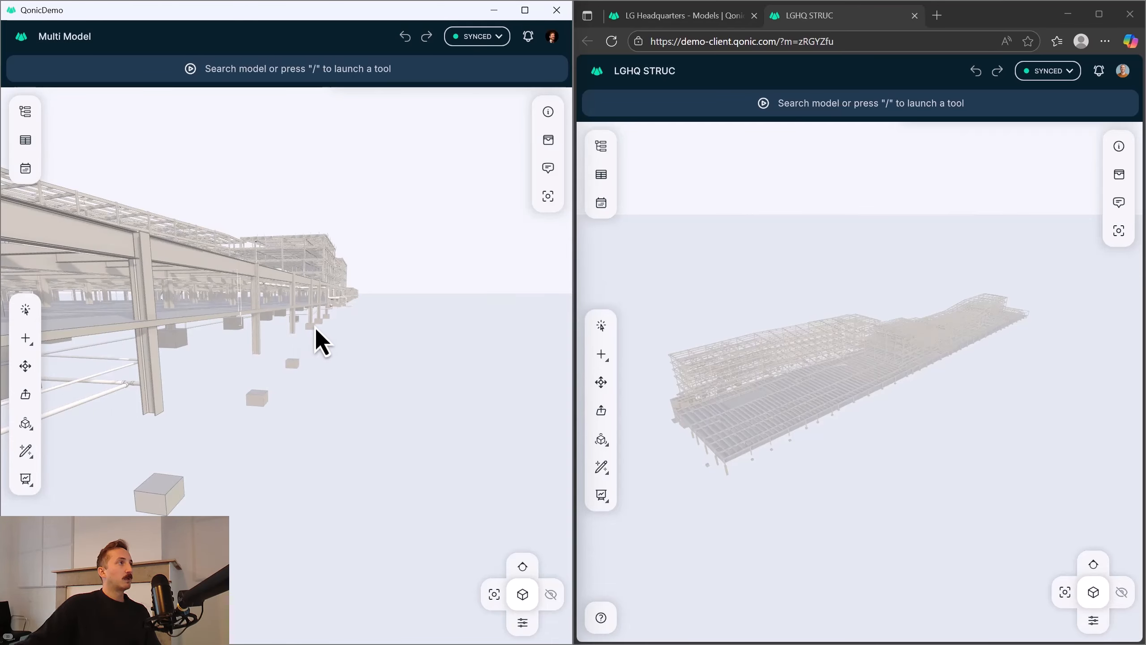
click(315, 329)
key(Escape)
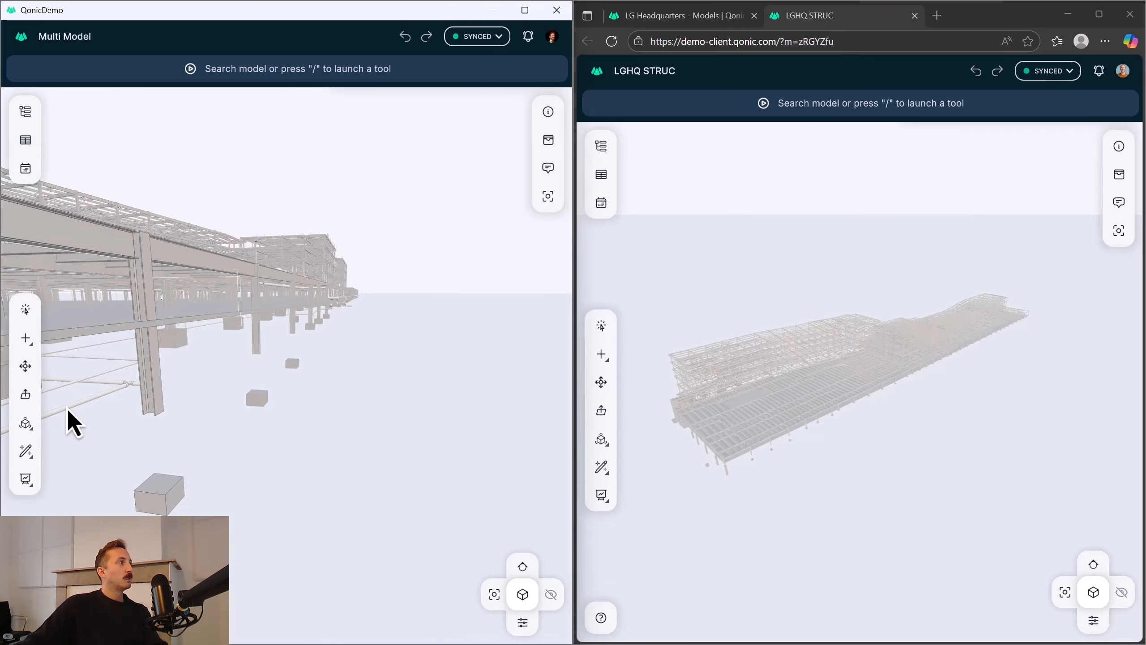
Select the three detached foundation pads and raise them with Transform until the nearest pad's top meets the underside of its column.
click(161, 494)
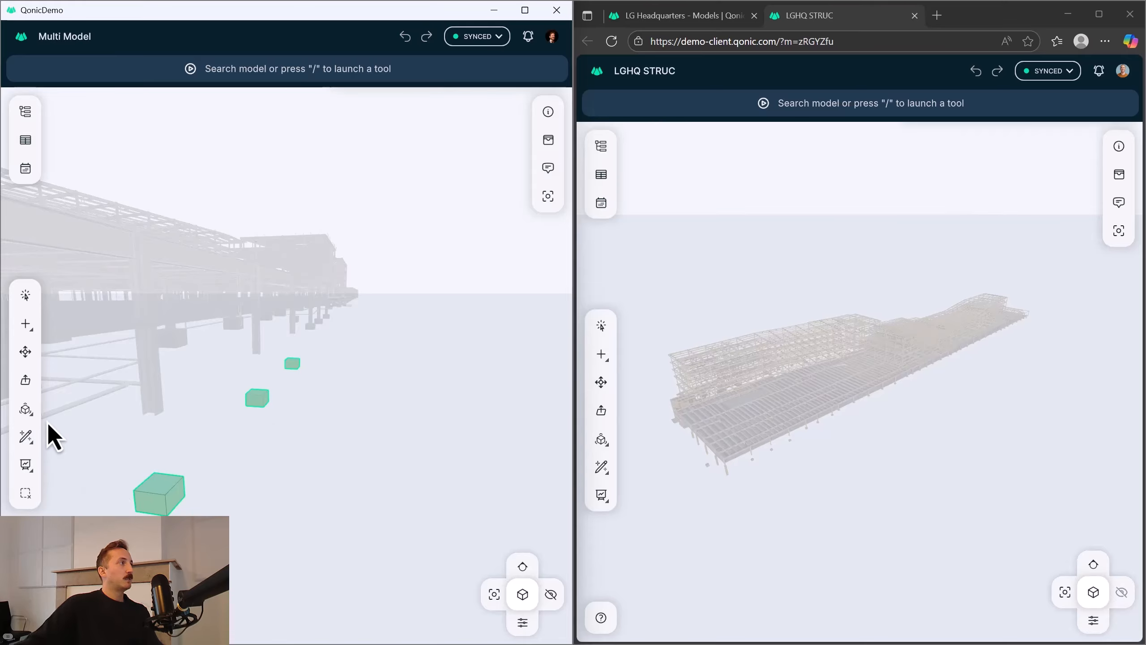
click(25, 352)
scroll(166, 486, up, 2)
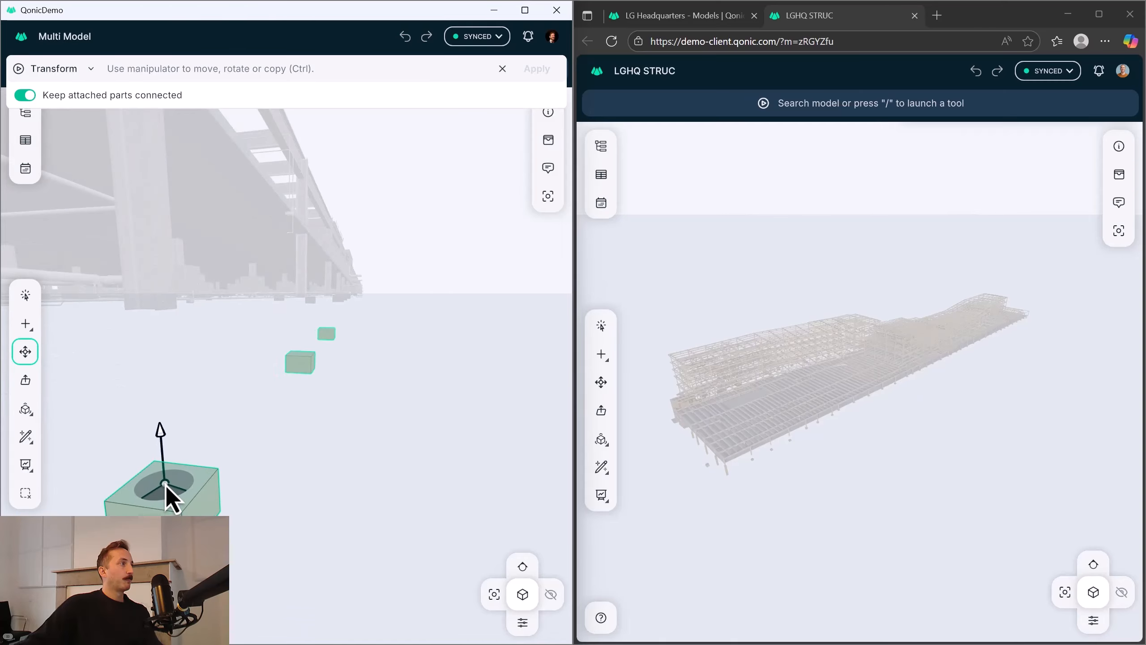
drag(161, 436, 155, 306)
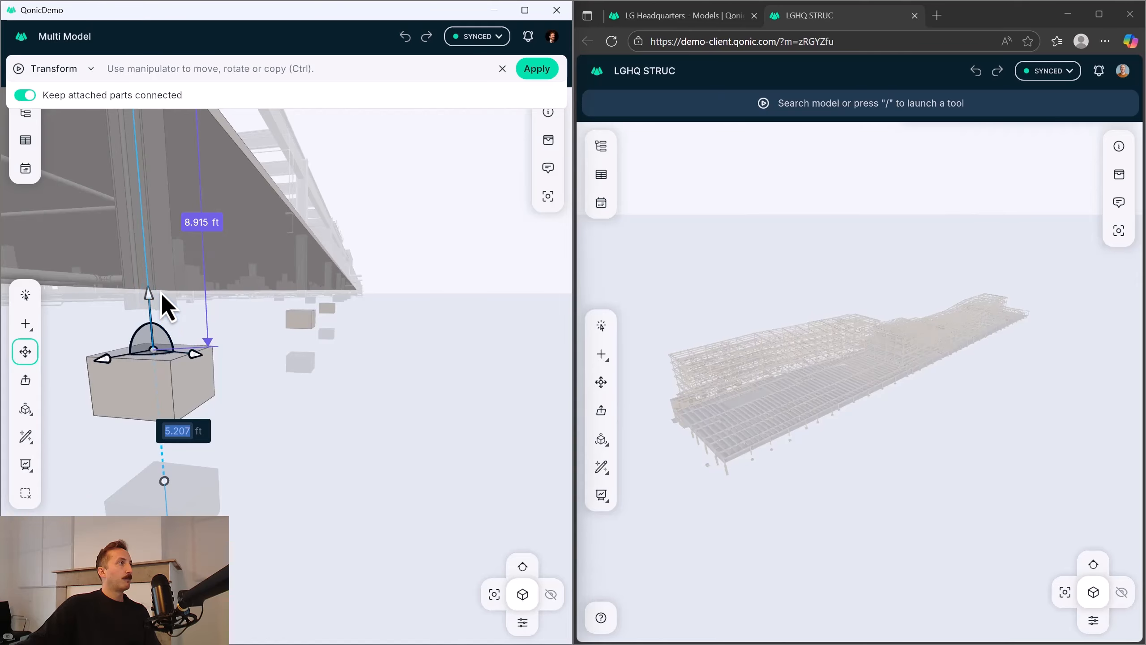
scroll(154, 267, up, 1)
scroll(189, 259, down, 2)
middle_drag(205, 250, 200, 239)
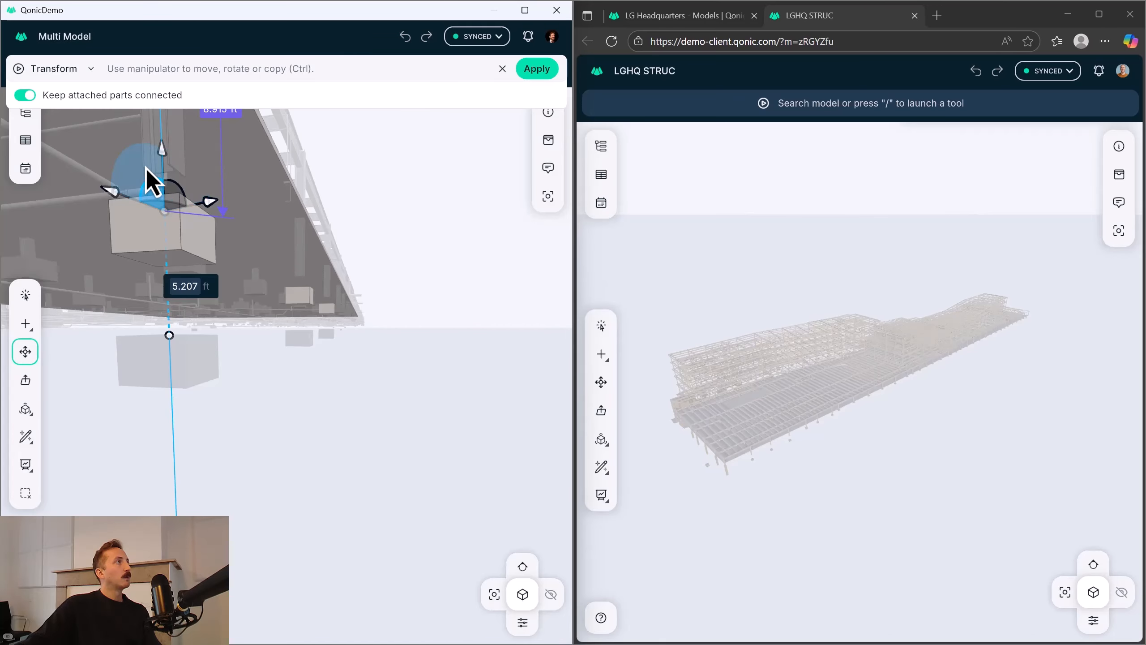
scroll(159, 172, up, 2)
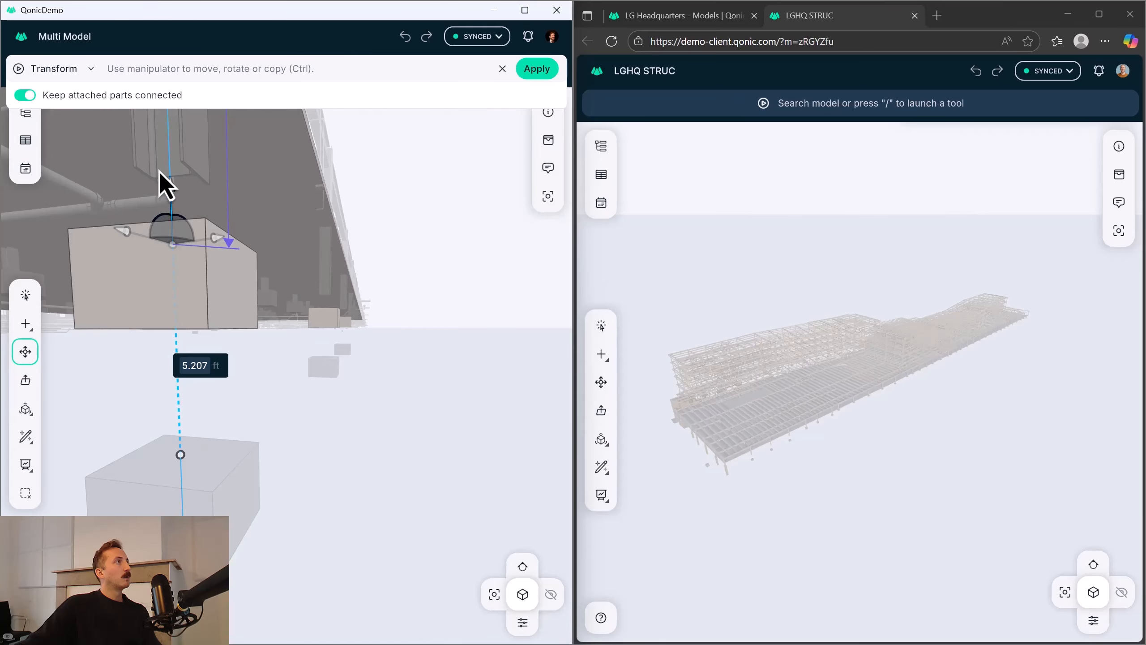
click(185, 167)
key(Return)
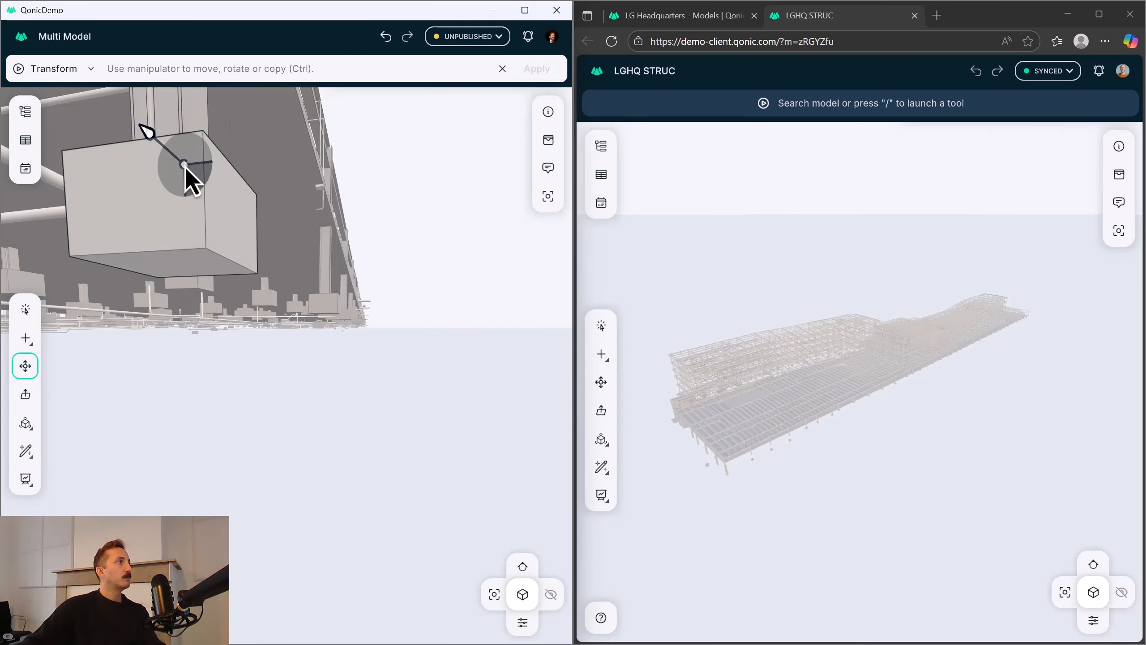
key(Escape)
scroll(331, 294, up, 3)
scroll(329, 299, down, 5)
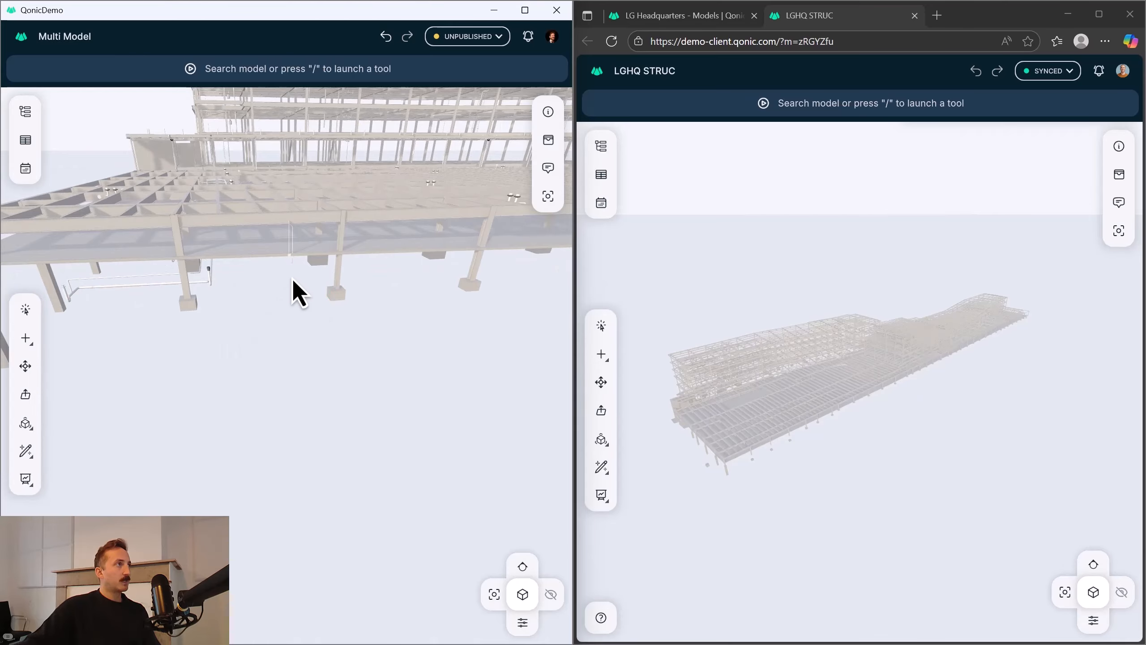
drag(311, 239, 545, 396)
Open the issue "Columns not resting on pads" in the separate LGHQ STRUC session and examine its highlighted elements.
click(844, 486)
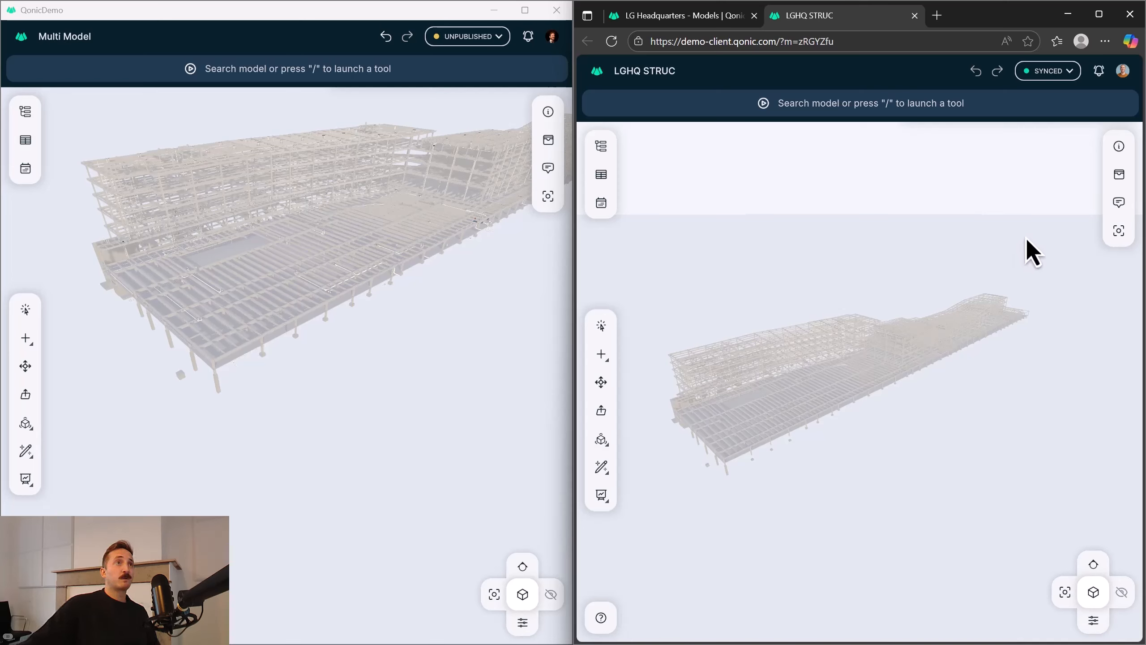
click(1119, 203)
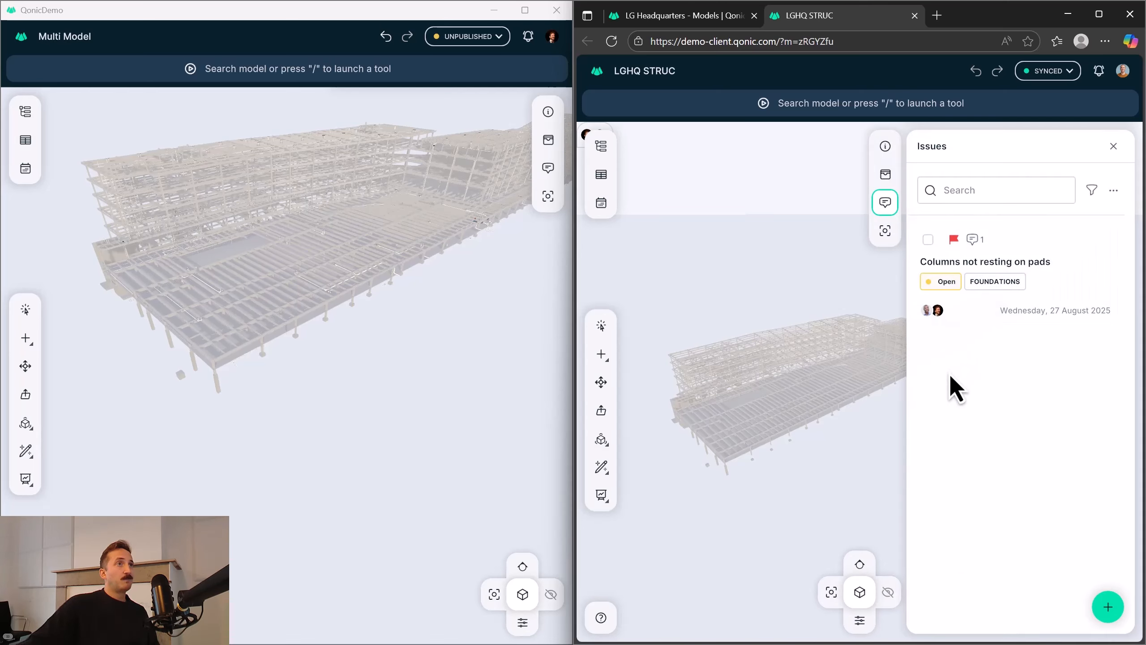
click(1067, 241)
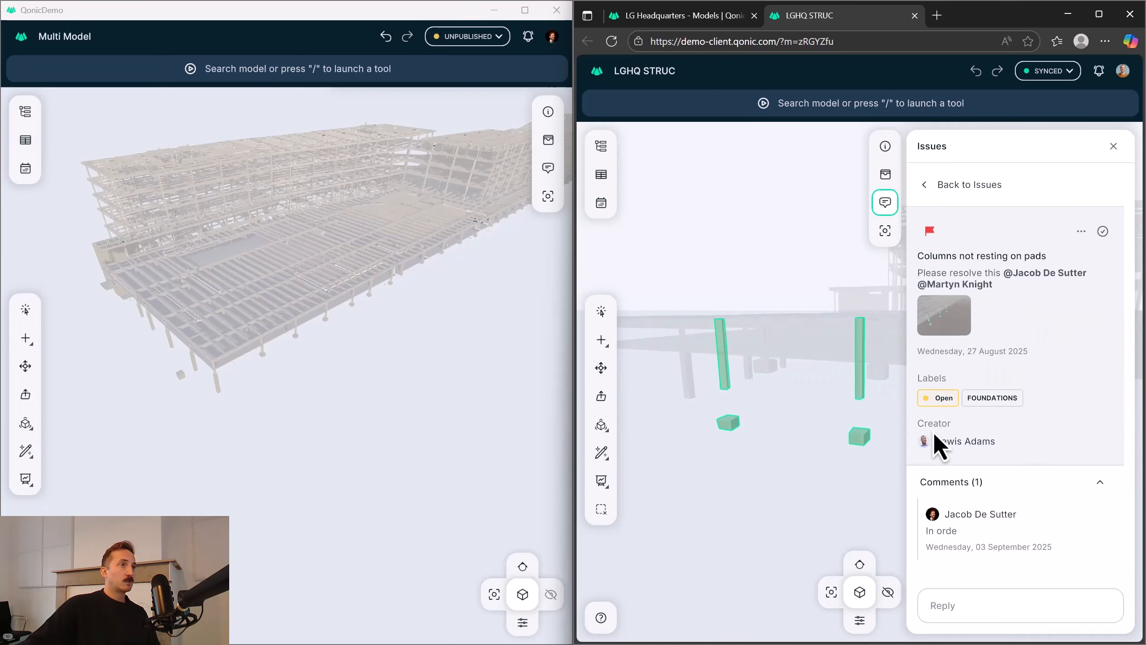
middle_drag(872, 440, 786, 376)
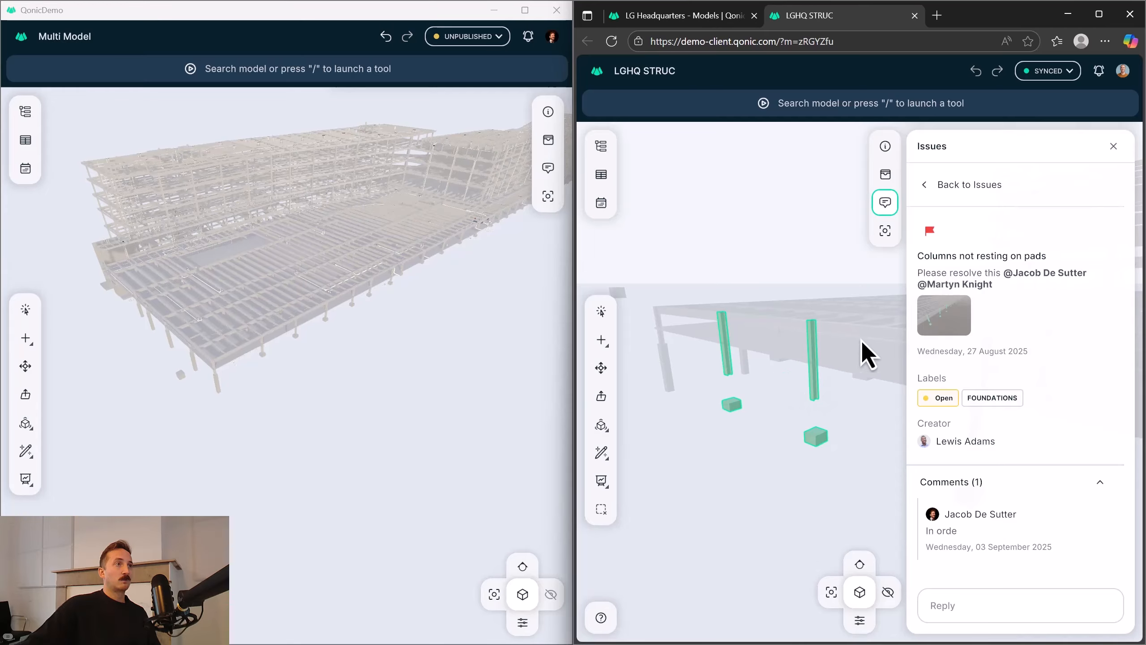
middle_drag(862, 343, 808, 352)
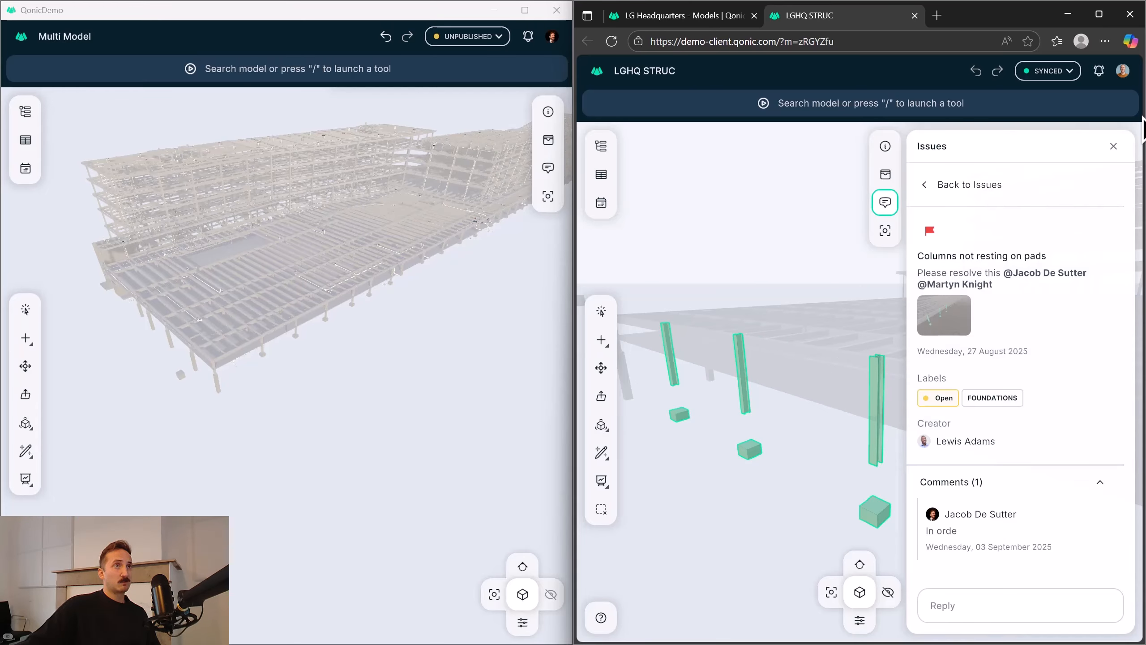
Close the issue details in the LGHQ STRUC session and inspect the gaps between the highlighted columns and pads up close.
click(1114, 156)
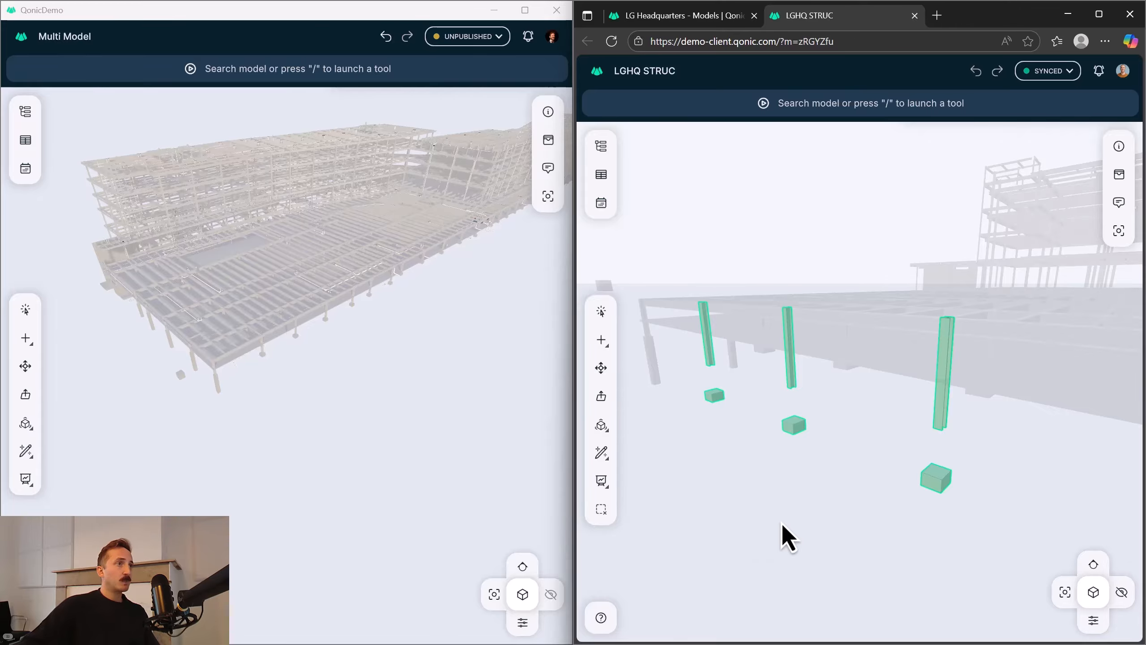
middle_drag(797, 438, 750, 397)
scroll(792, 440, up, 2)
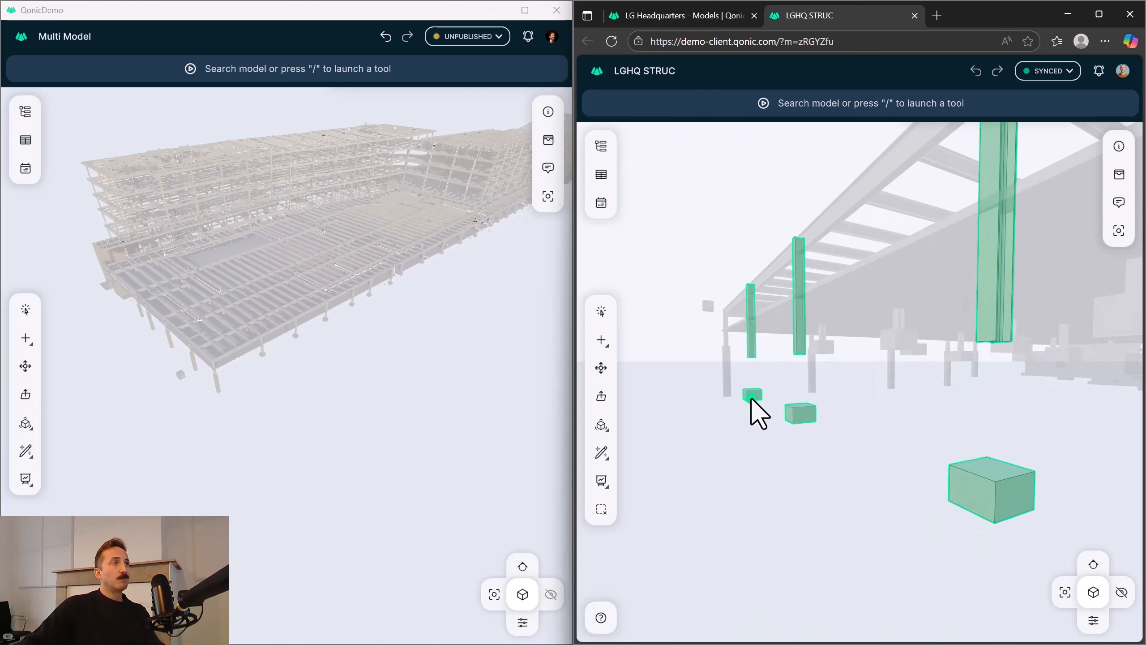
Clear the selection of the highlighted columns and pads in the LGHQ STRUC session.
key(Escape)
click(727, 376)
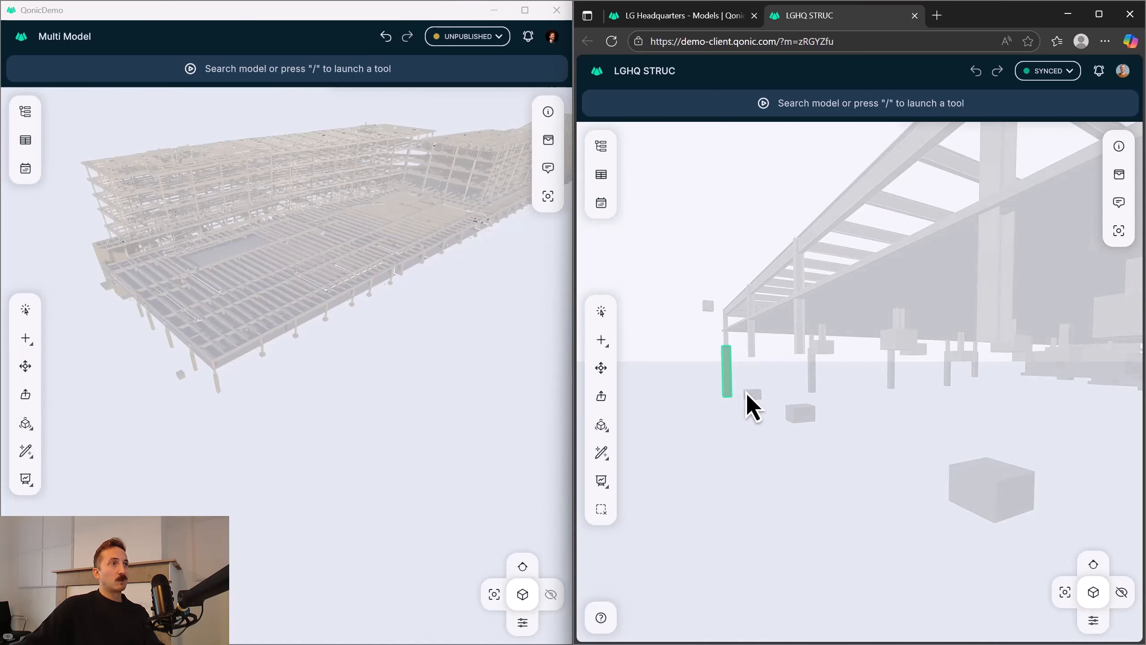
key(Escape)
middle_drag(754, 396, 714, 415)
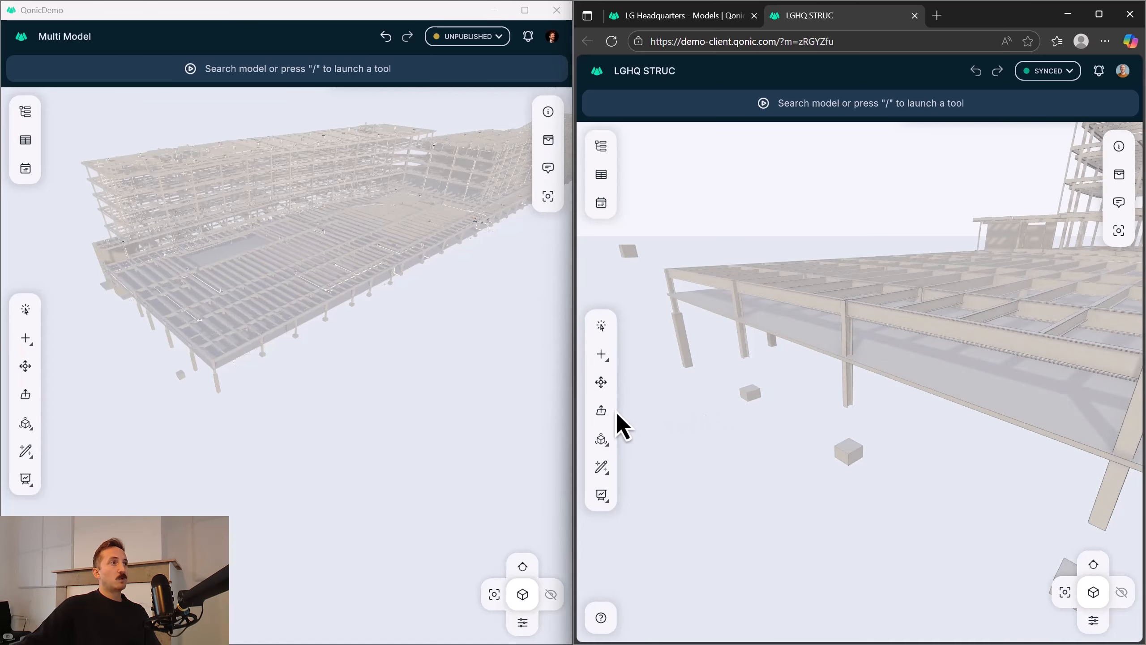
Push/Pull the top faces of the three detached foundation pads up about 2.03 m to meet the underside of their columns.
click(601, 410)
click(760, 391)
scroll(762, 395, up, 2)
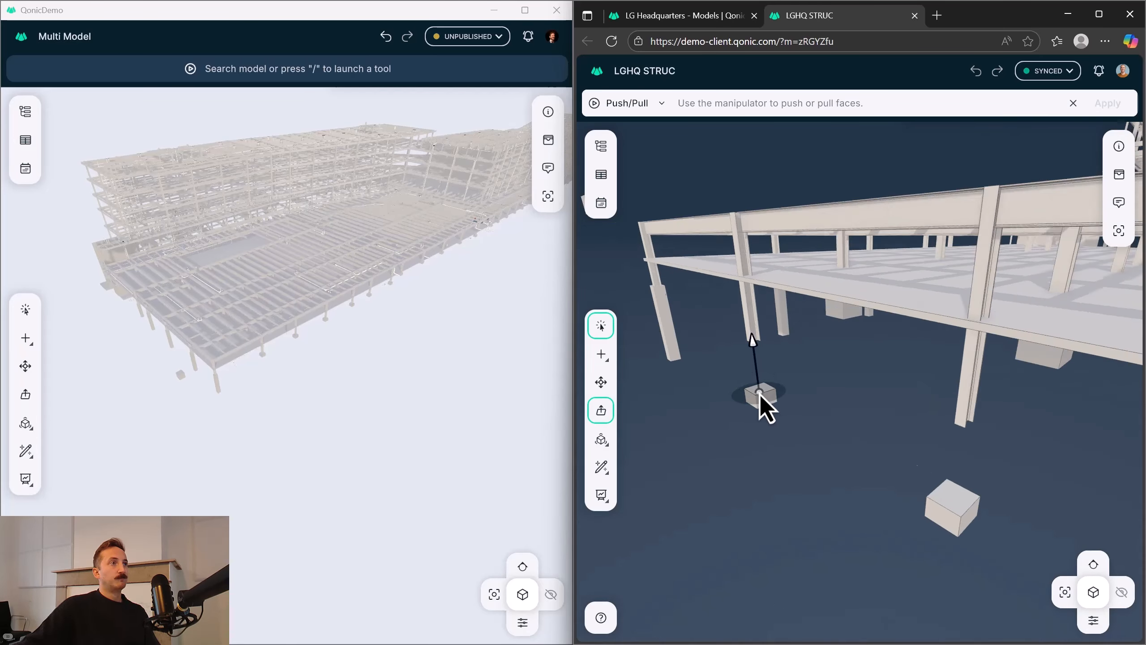
click(760, 389)
click(949, 508)
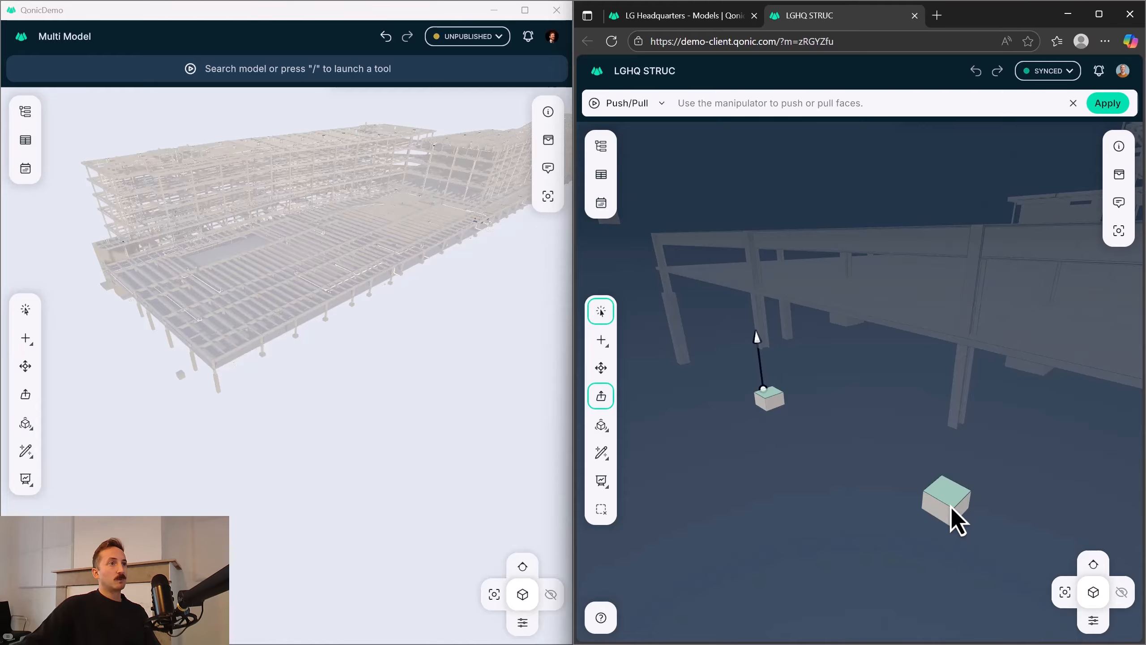
middle_drag(951, 506, 673, 414)
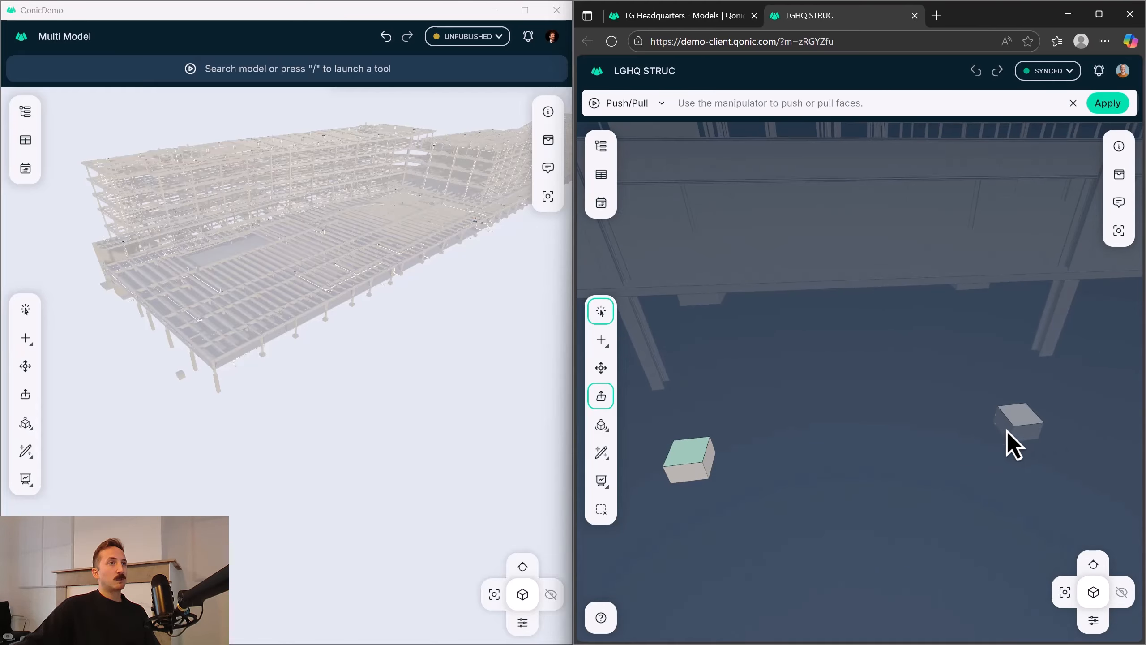
middle_drag(782, 447, 1106, 478)
middle_drag(936, 328, 872, 366)
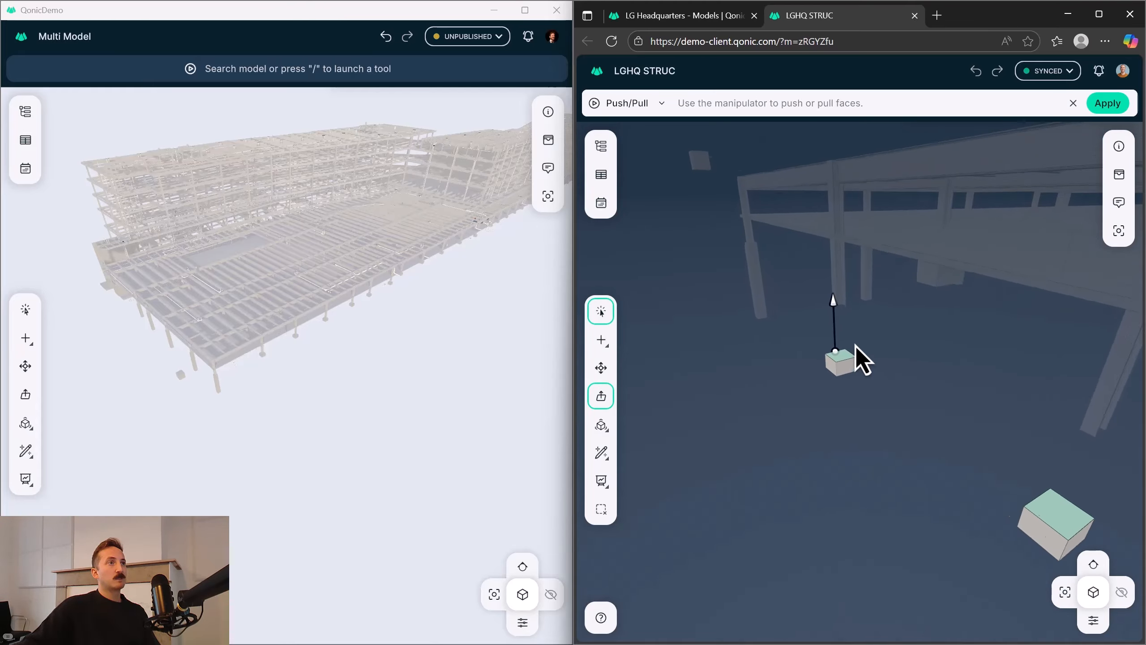
scroll(834, 275, up, 5)
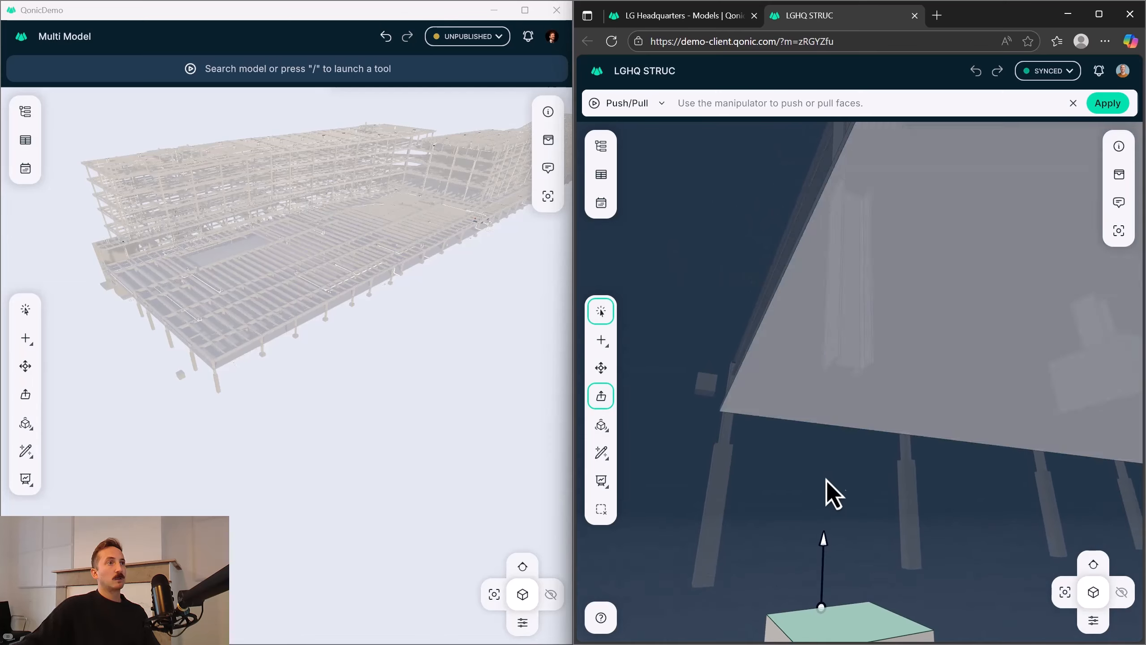
drag(823, 539, 826, 464)
drag(831, 383, 832, 364)
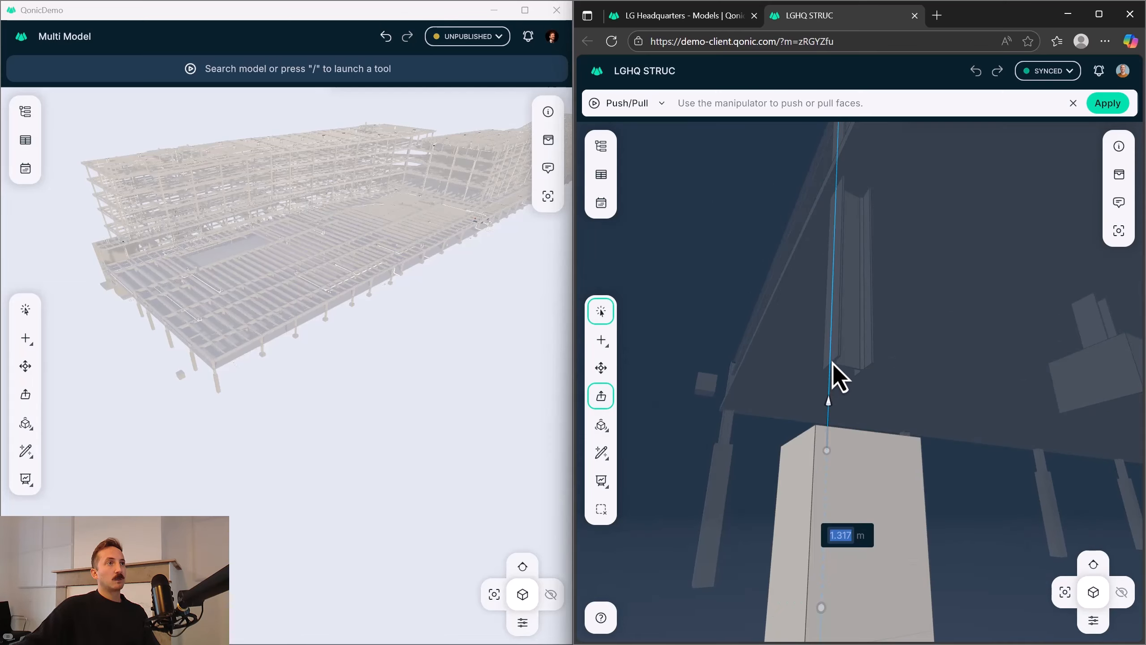
click(832, 366)
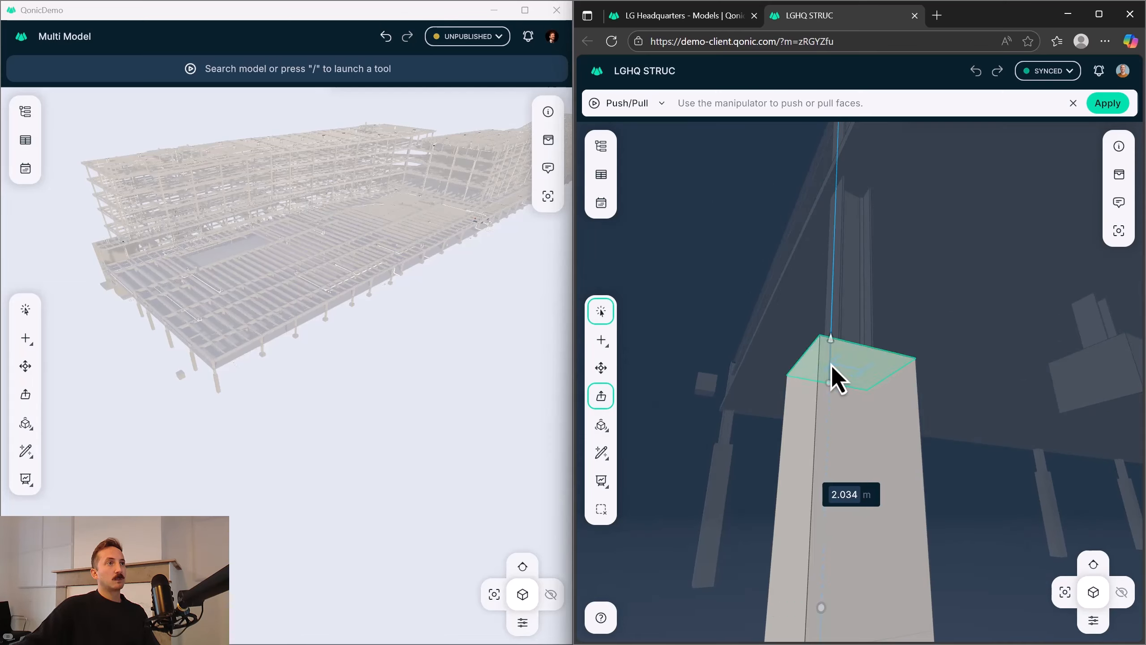
key(Return)
Push/Pull the bottom faces of the same three pads down 0.76 m to match the neighbouring pad's base.
scroll(829, 366, down, 5)
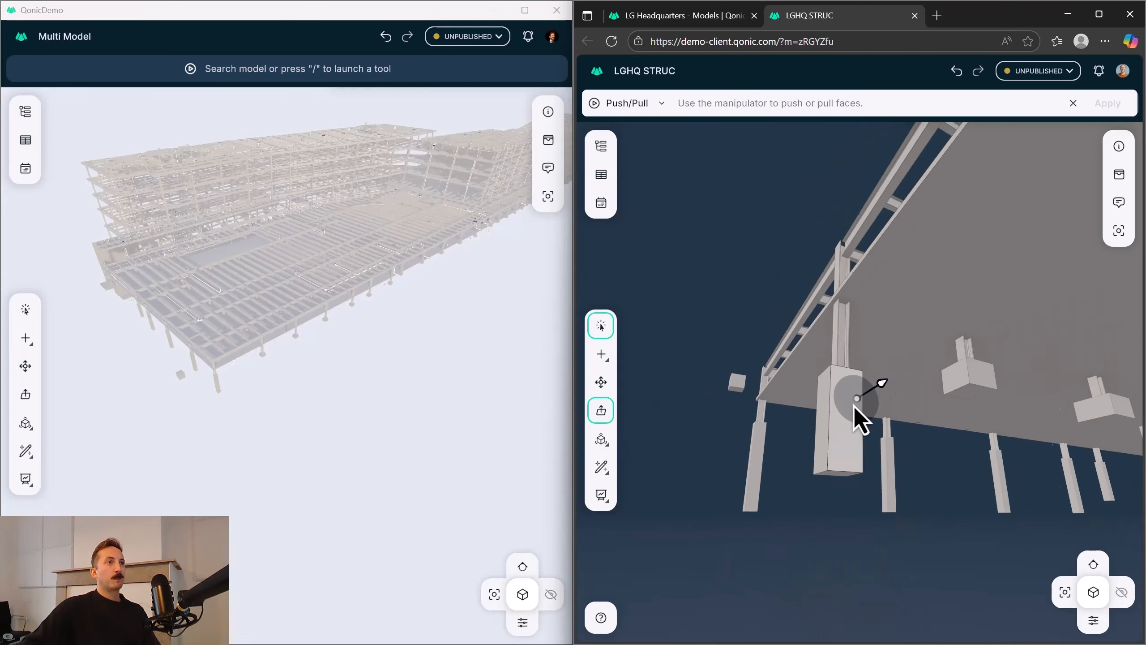
middle_drag(844, 414, 838, 381)
click(838, 465)
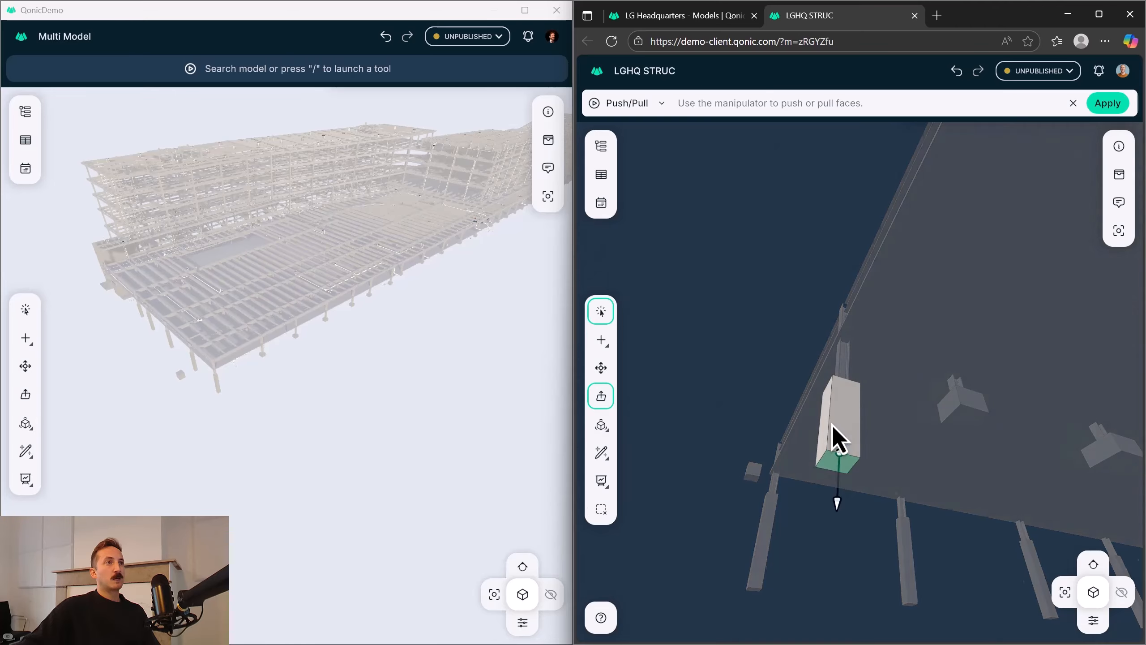
click(928, 297)
middle_drag(967, 248, 892, 371)
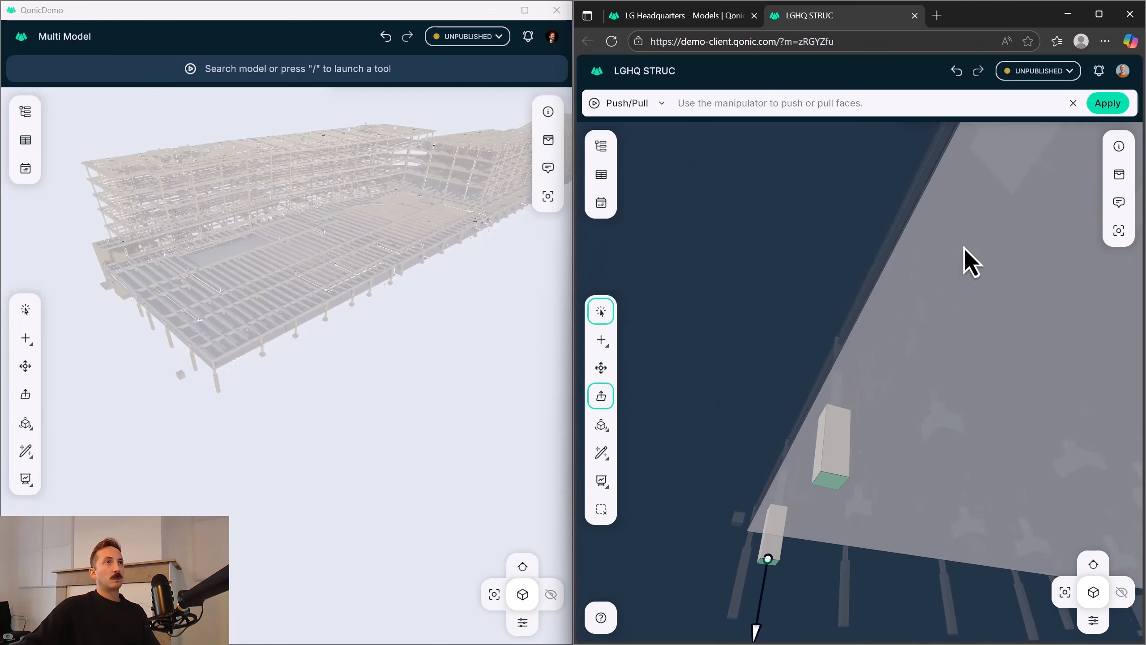
click(1024, 205)
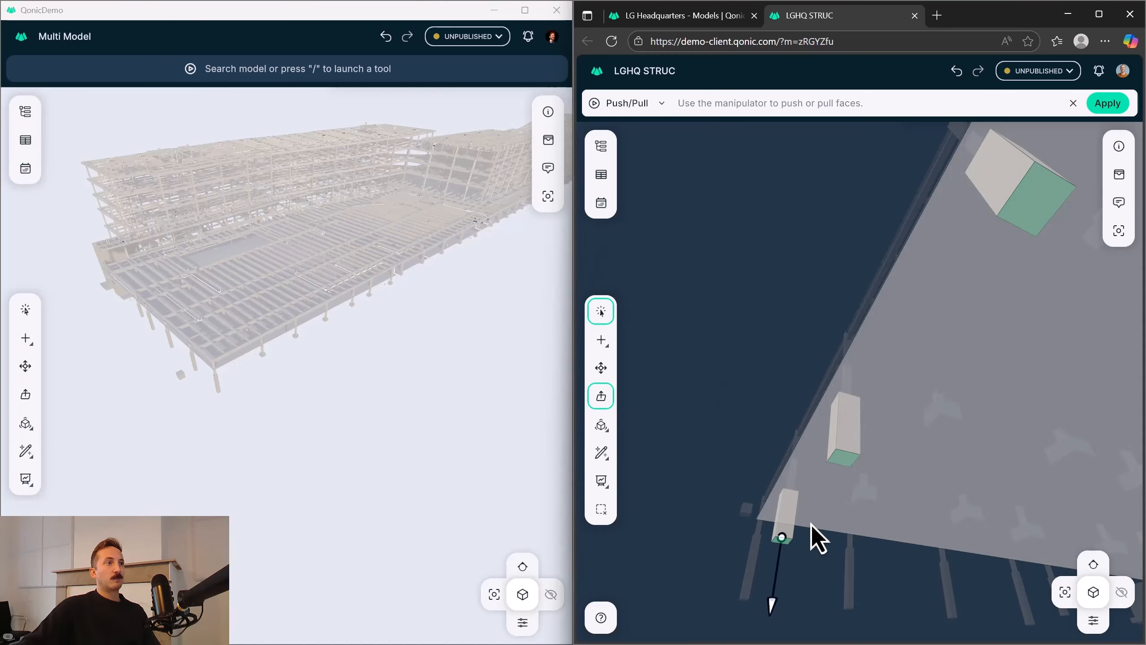
scroll(751, 586, up, 2)
middle_drag(749, 589, 754, 555)
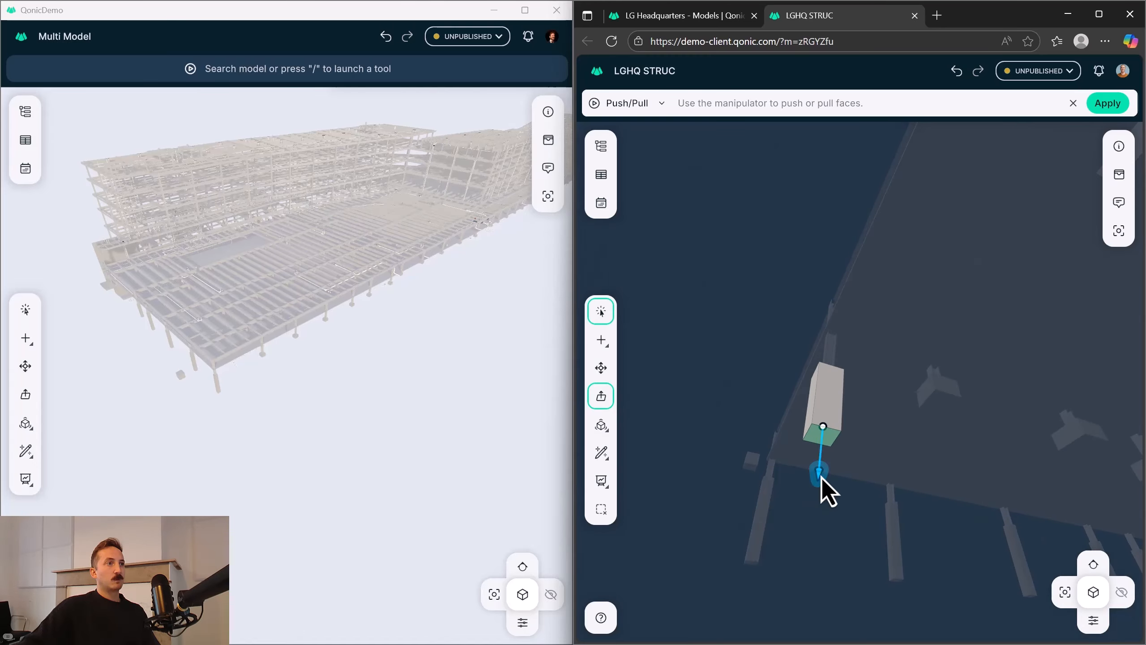
drag(821, 477, 795, 542)
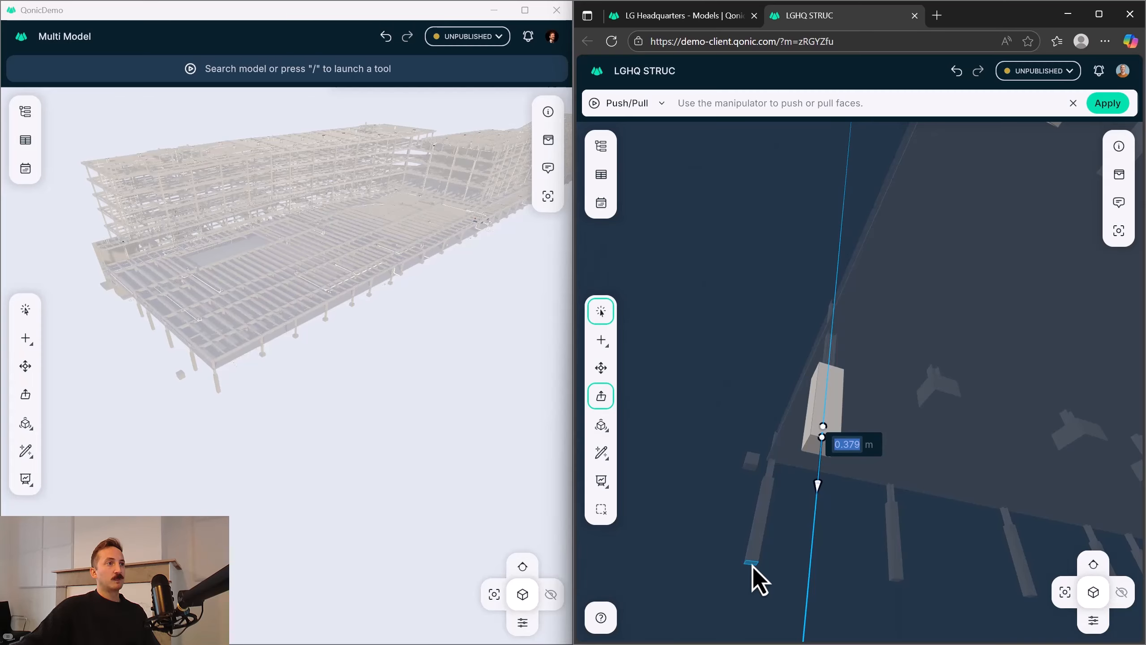
text(0.76)
key(Return)
key(Return)
Inspect the extended pads beneath their columns, selecting one pad together with its column and the adjoining beam.
scroll(755, 562, down, 8)
middle_drag(755, 562, 914, 380)
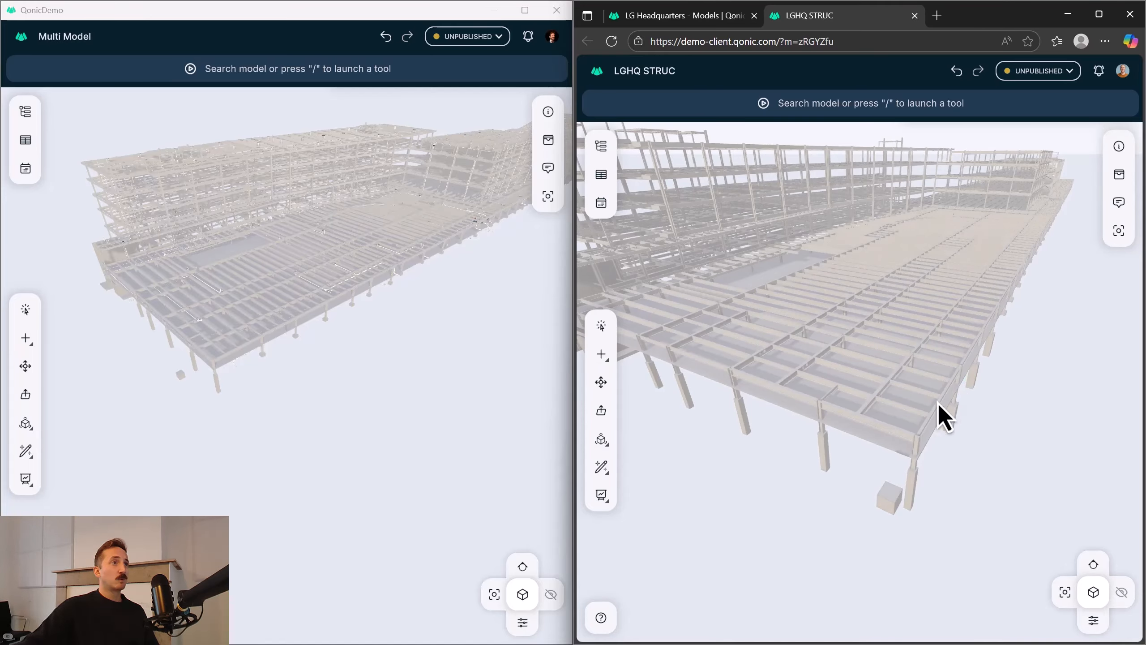
scroll(857, 415, up, 5)
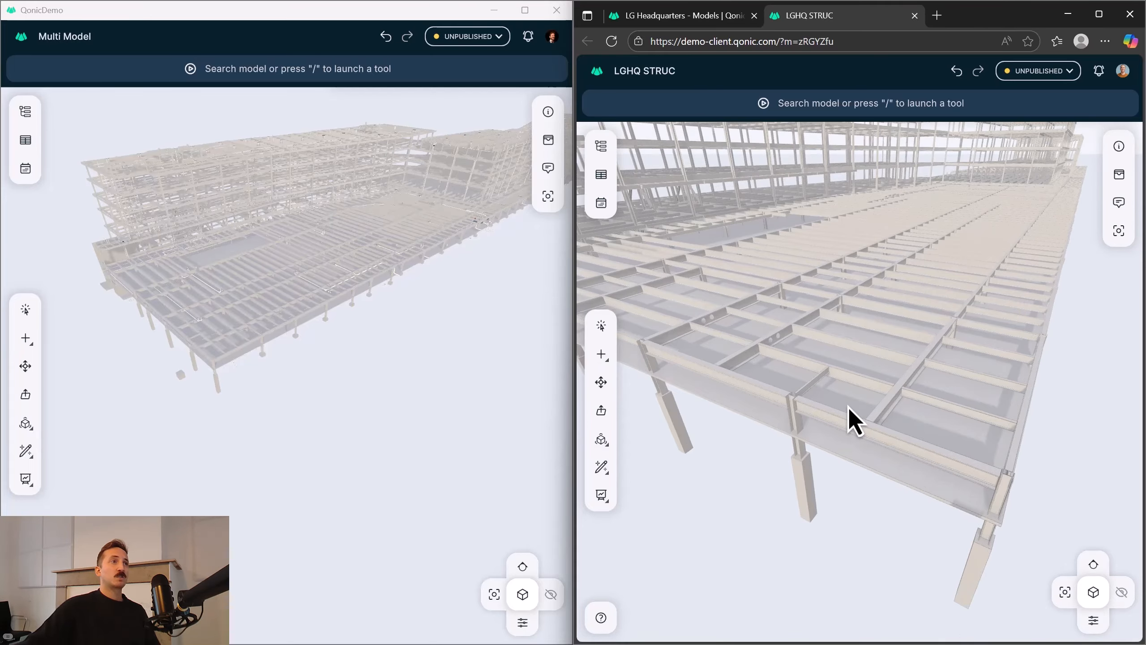
middle_drag(848, 409, 888, 372)
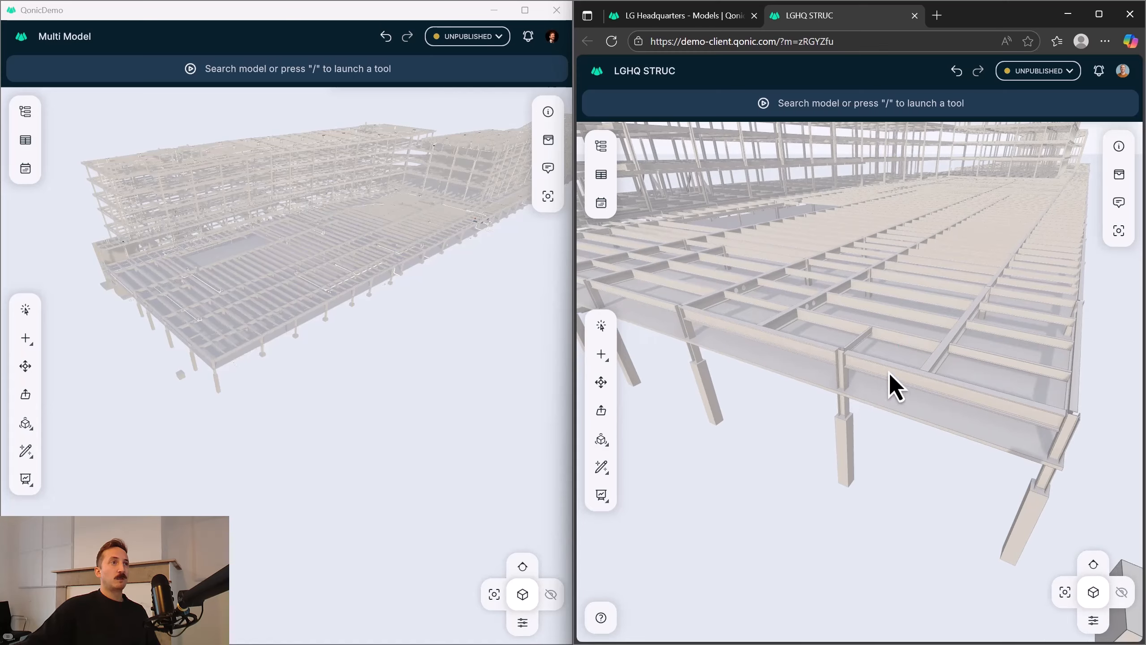
click(845, 456)
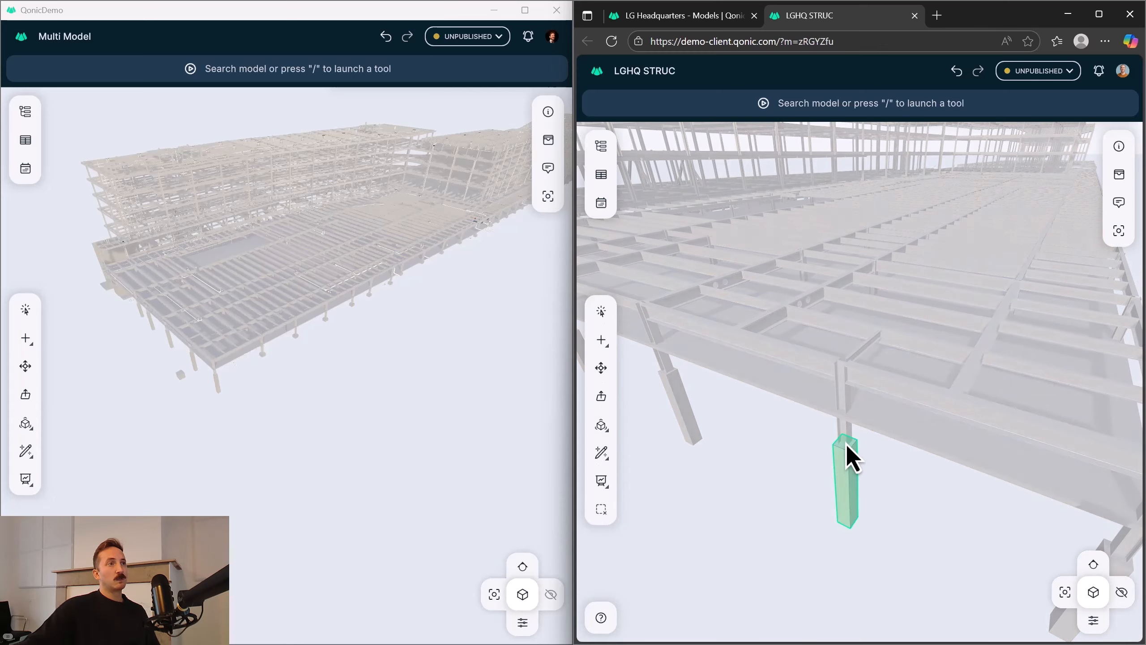
ctrl+click(858, 355)
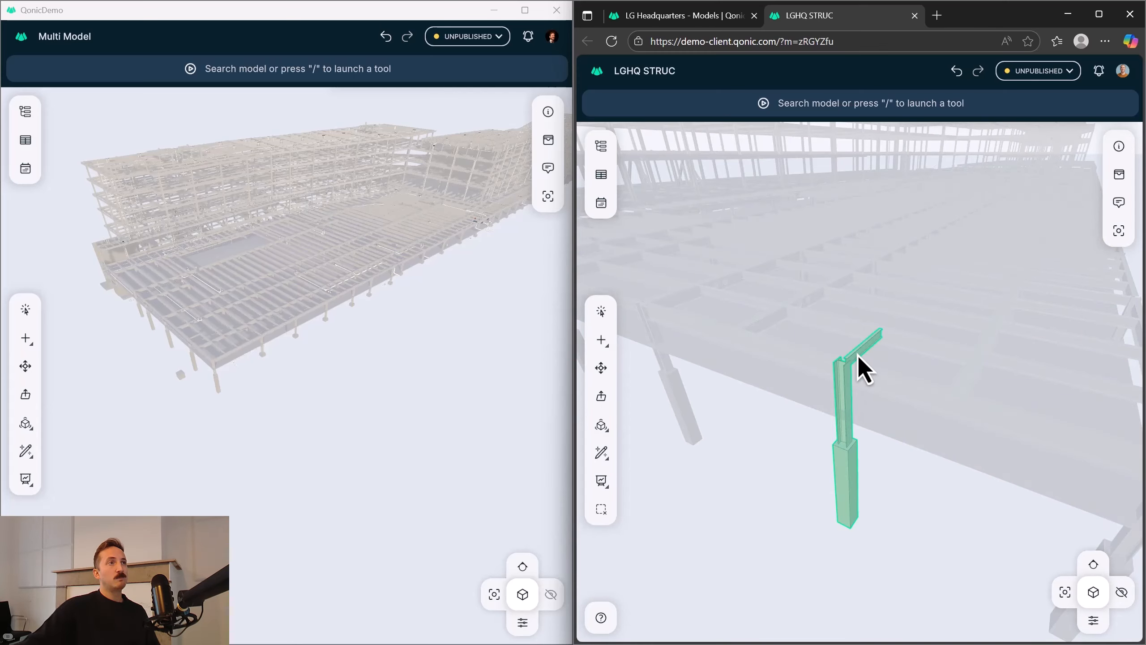
ctrl+click(911, 409)
key(Delete)
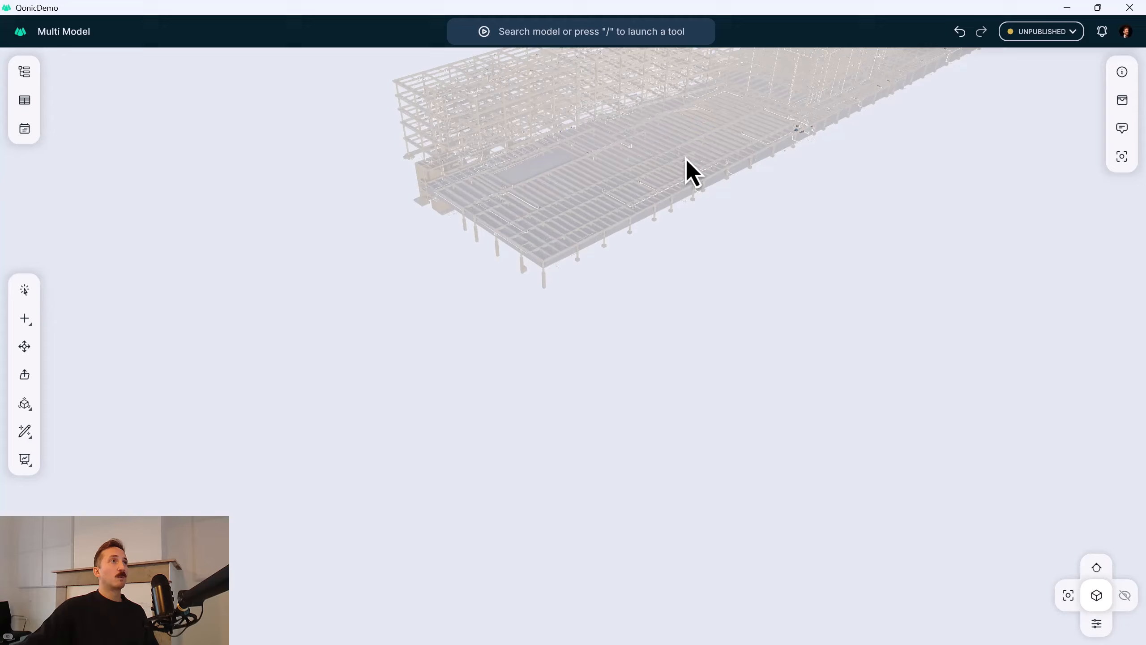
Run Clash Detection in the multi-model session with LGHQ PLUMB as the first set and LGHQ STRUC as the second.
drag(686, 161, 588, 284)
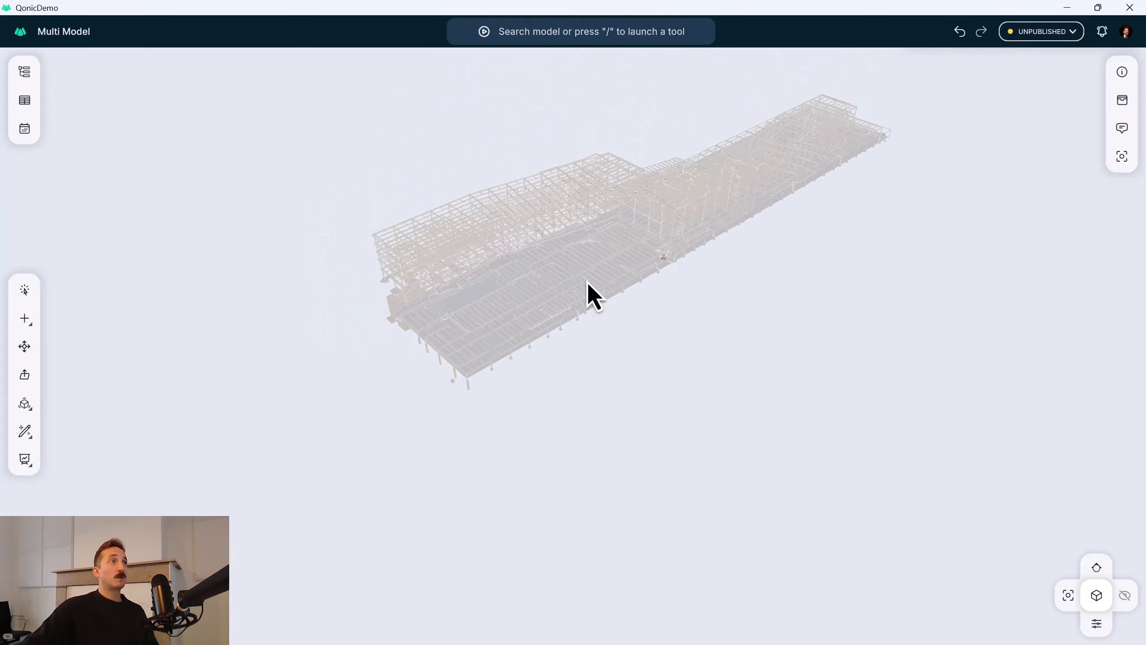
scroll(598, 284, up, 3)
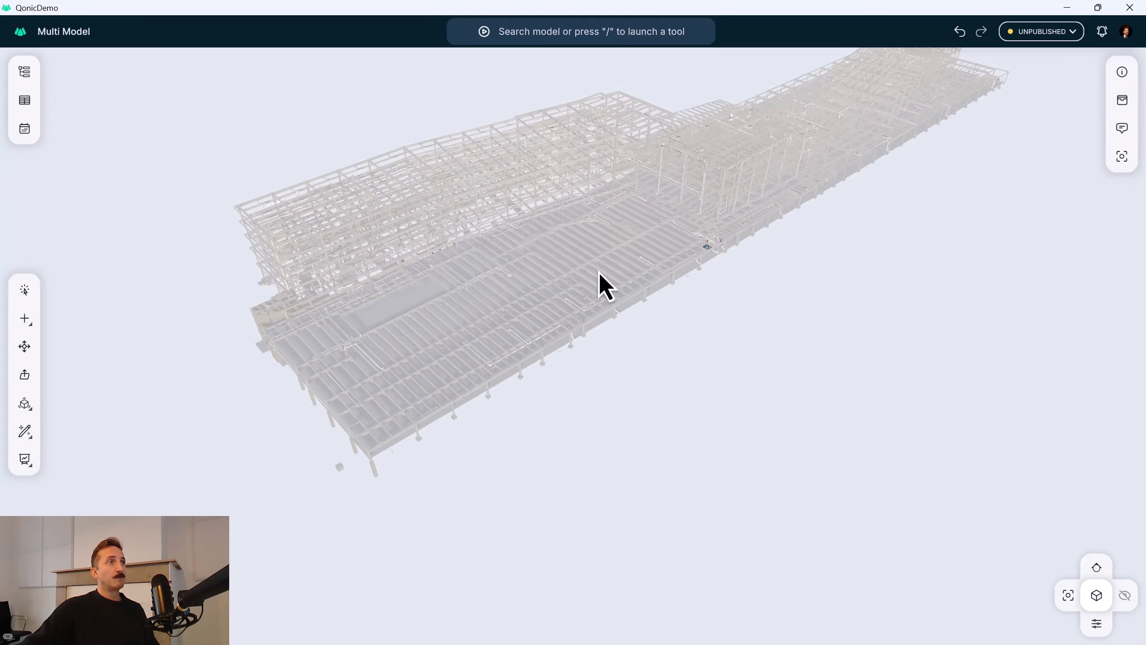
scroll(586, 300, up, 3)
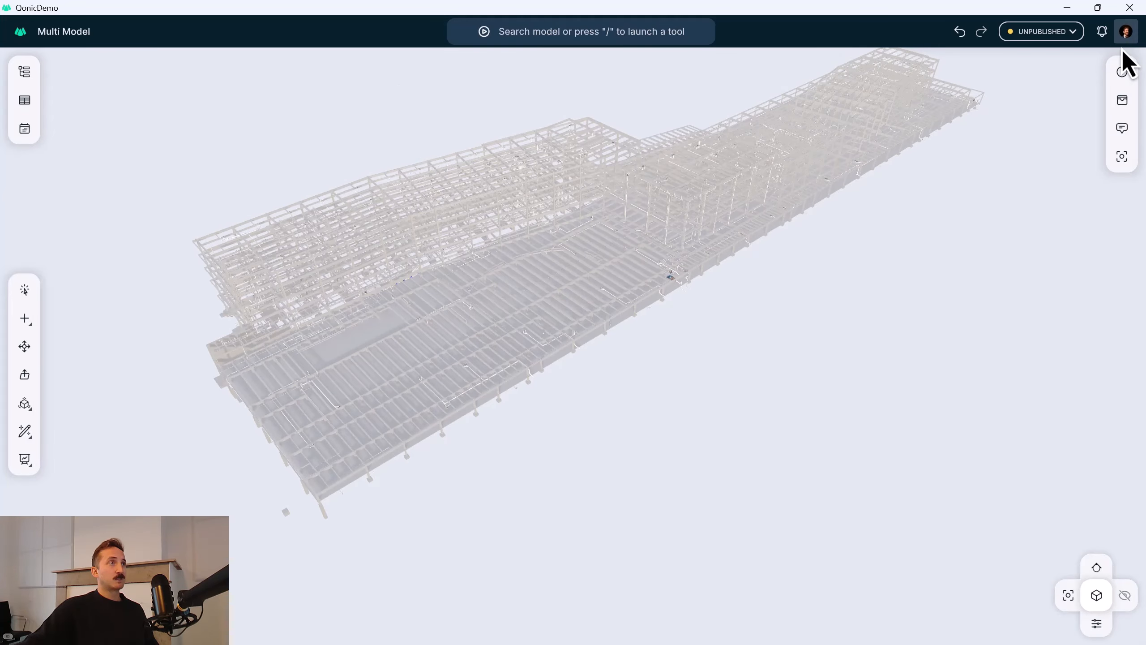
click(24, 71)
click(79, 216)
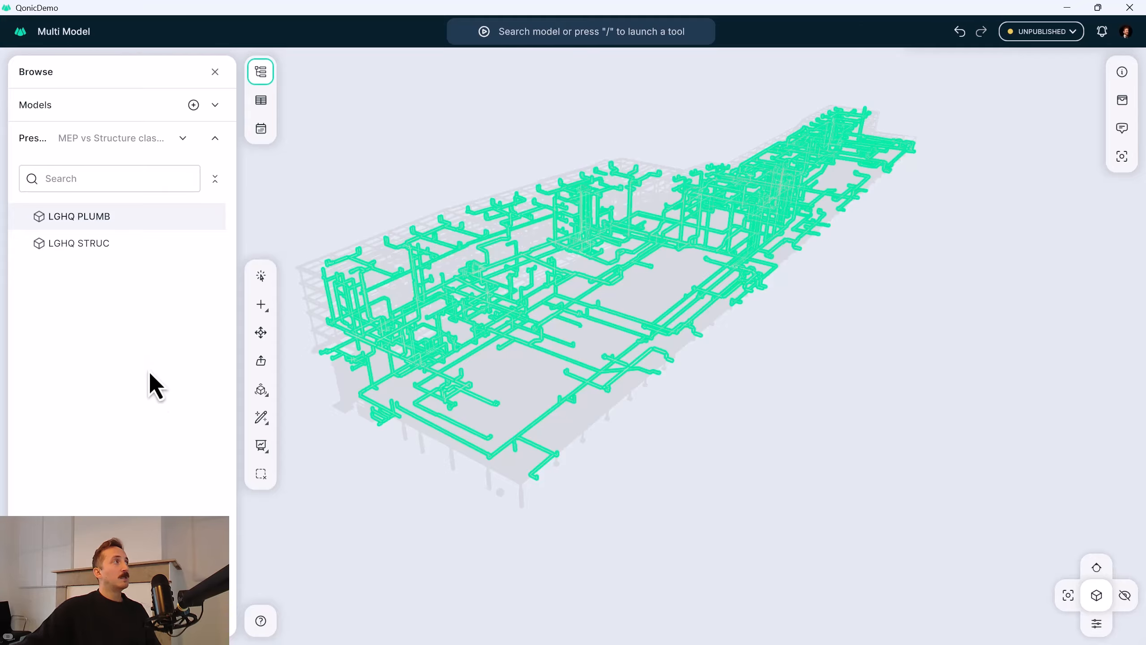
click(257, 446)
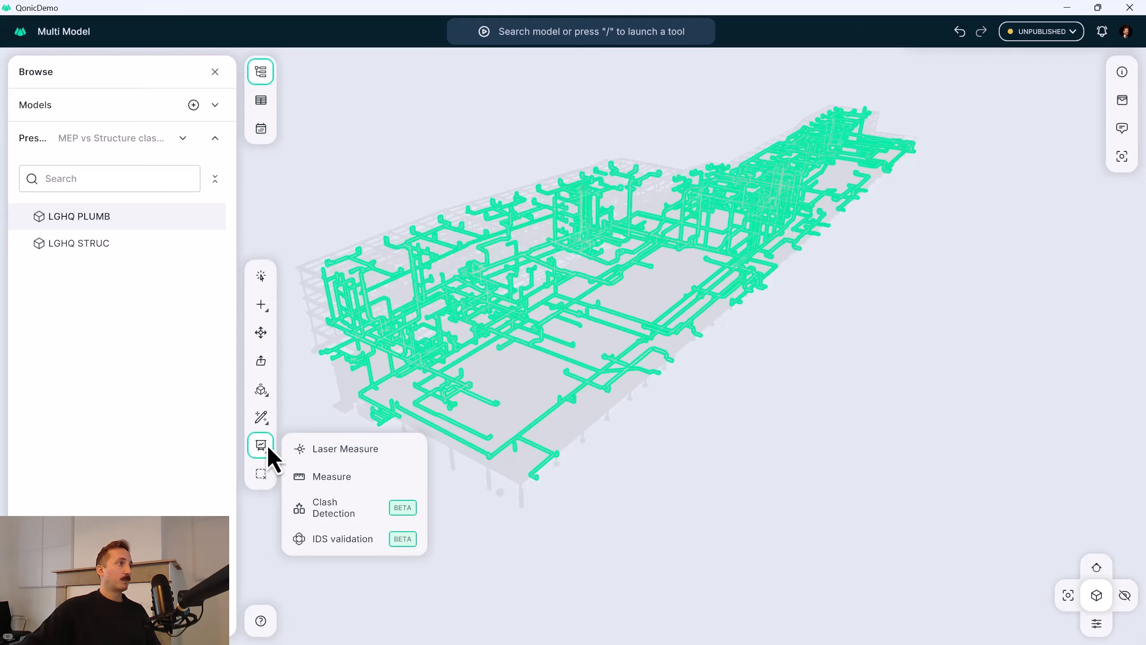
click(333, 503)
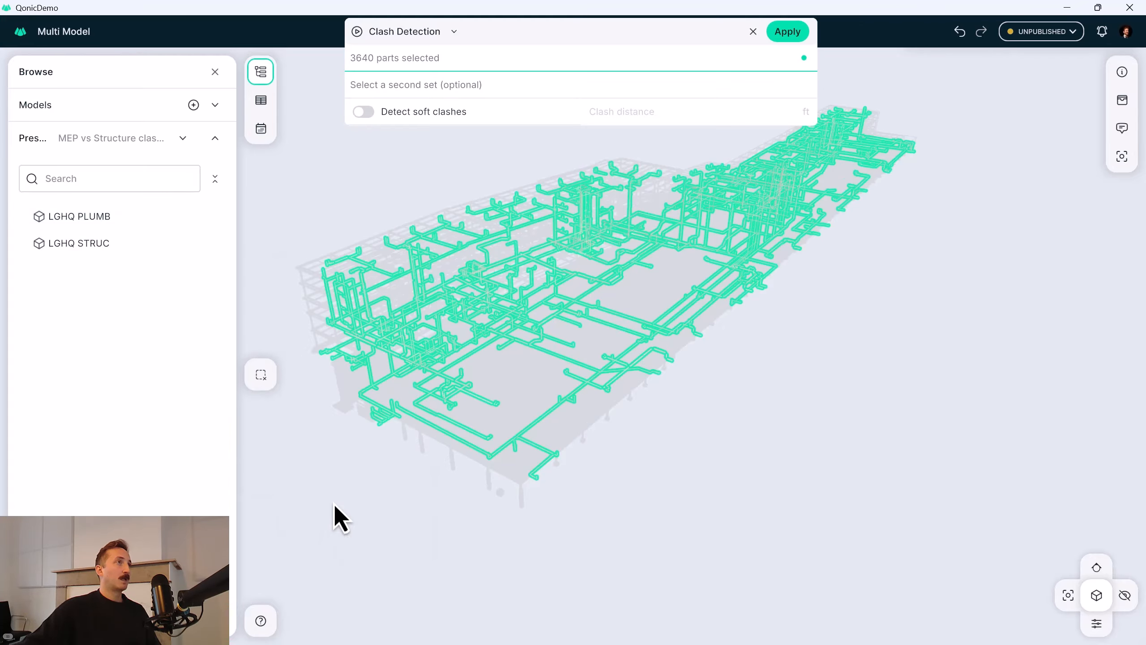
click(397, 84)
click(79, 243)
click(788, 31)
click(215, 72)
Examine up close where the drainage pipes meet the beams and their round openings.
scroll(528, 450, up, 10)
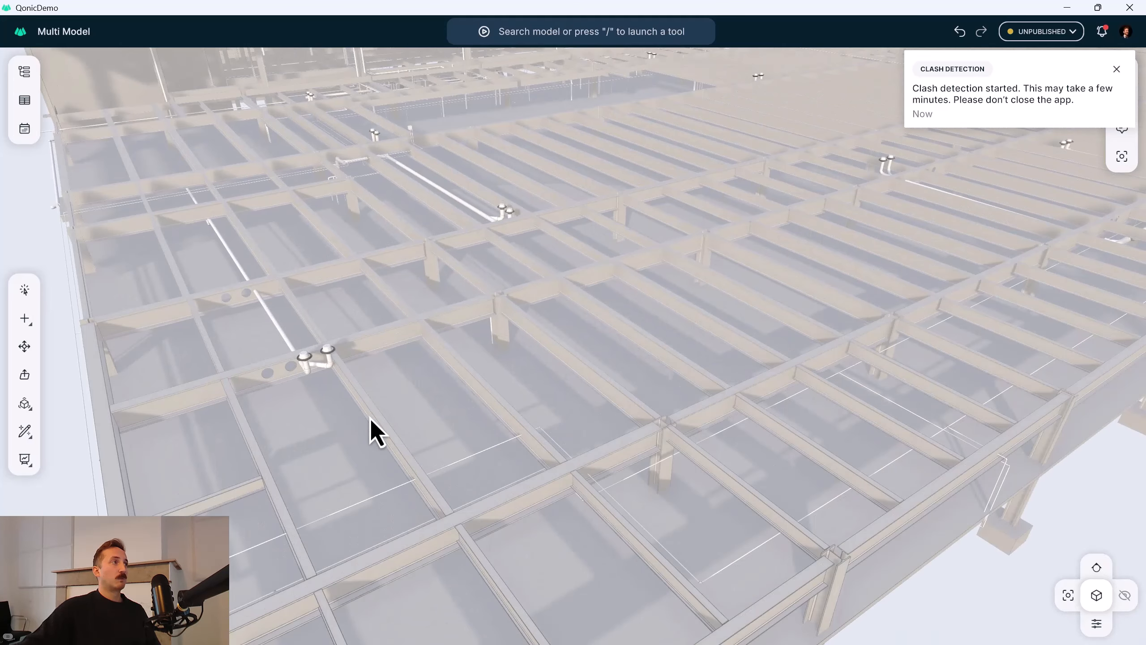
scroll(293, 374, up, 3)
middle_drag(293, 374, 657, 466)
scroll(497, 471, up, 5)
scroll(311, 166, down, 1)
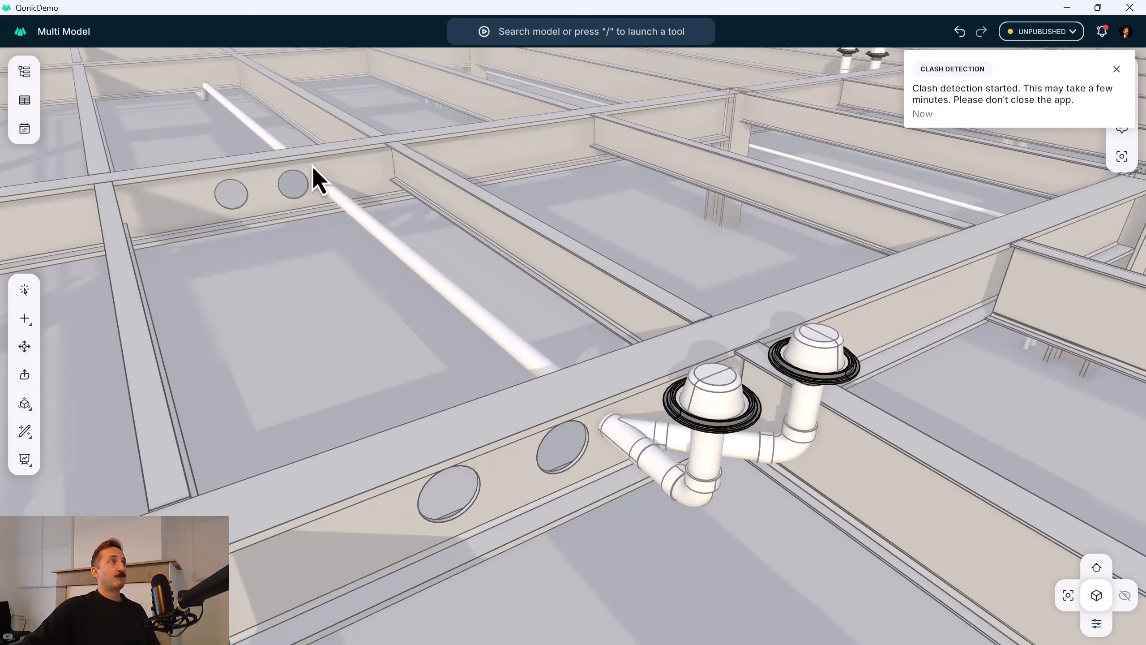
scroll(630, 457, down, 15)
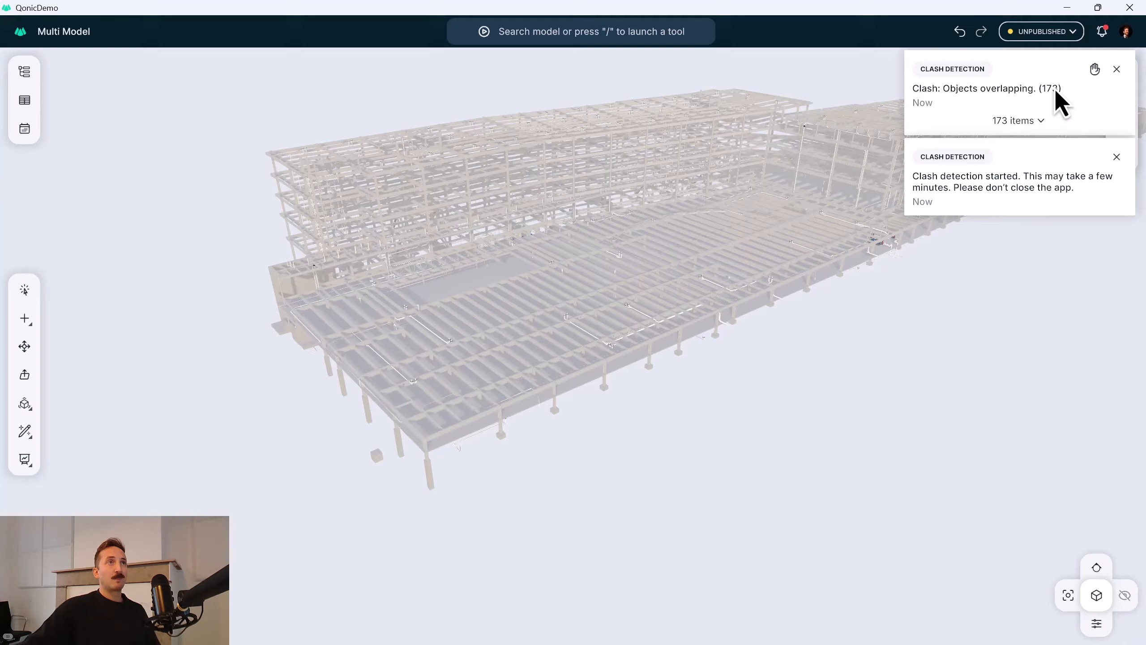
Expand the clash detection results and examine the overlap of #1 Pipe Segment-Wall up close from several sides.
click(1040, 125)
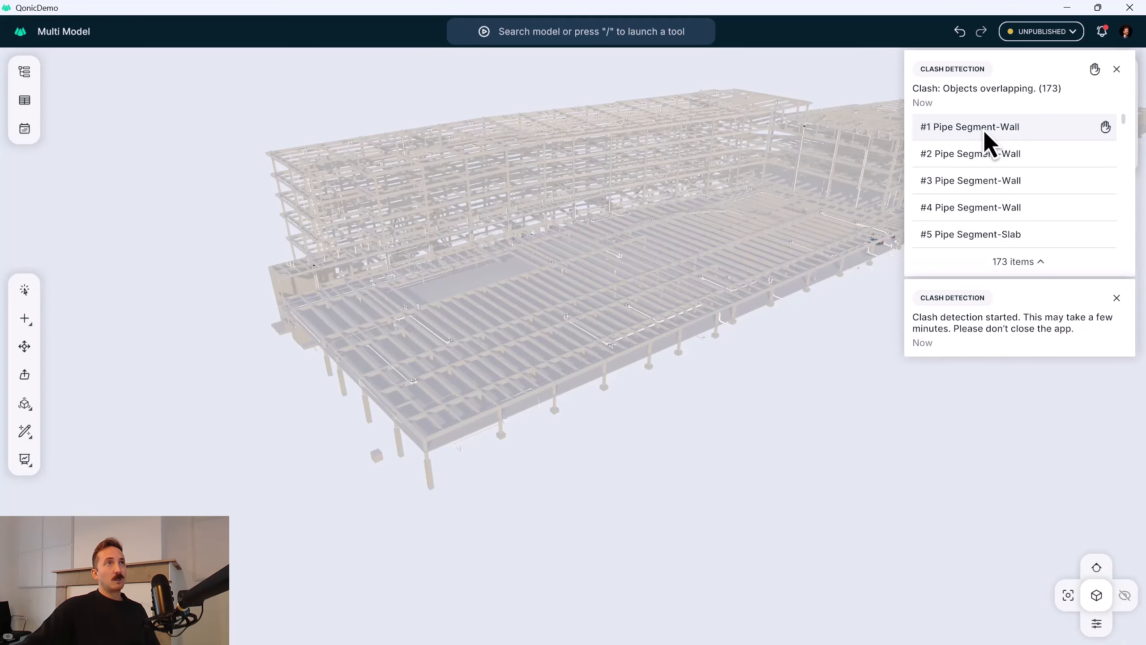
click(983, 130)
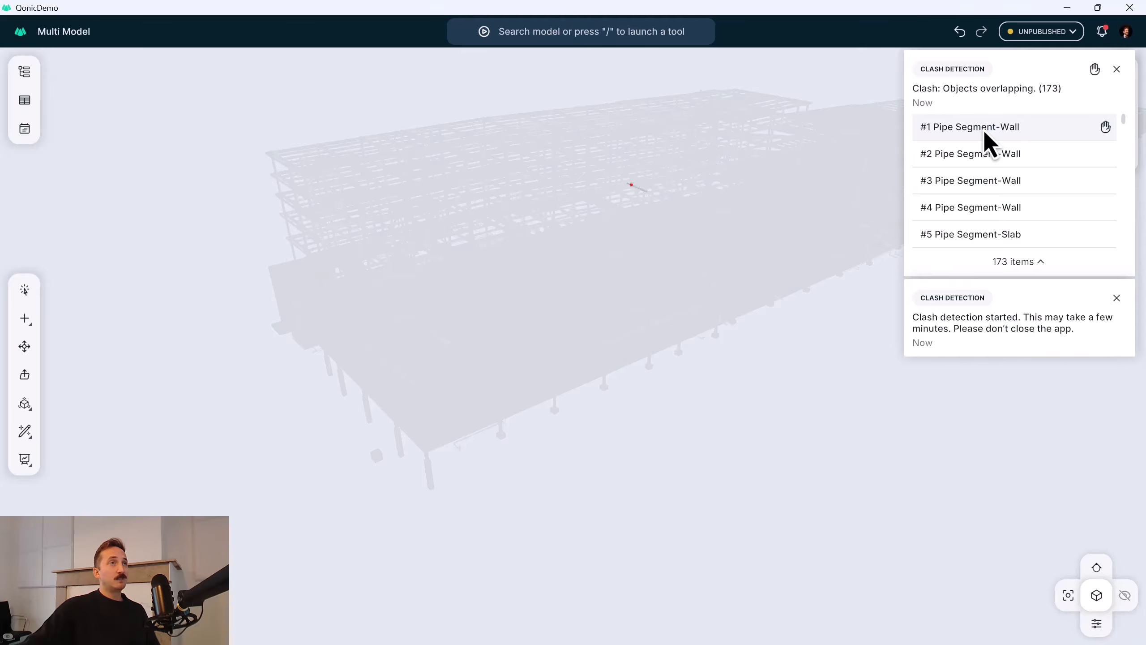
double_click(981, 128)
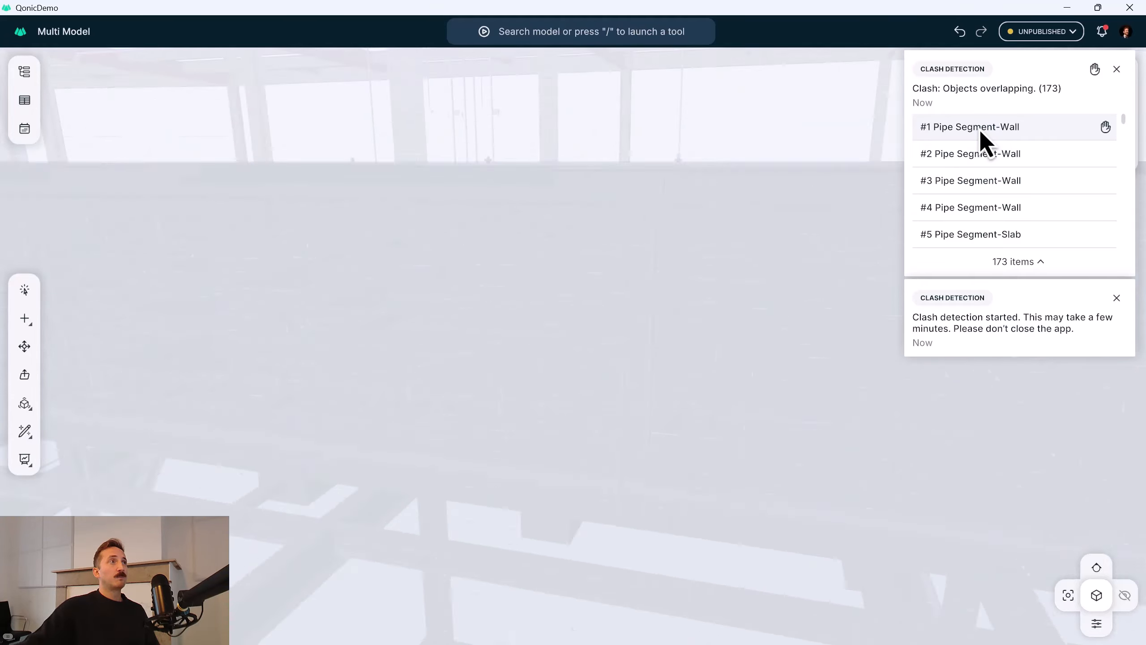
scroll(578, 361, down, 5)
middle_drag(579, 361, 471, 387)
scroll(615, 360, down, 4)
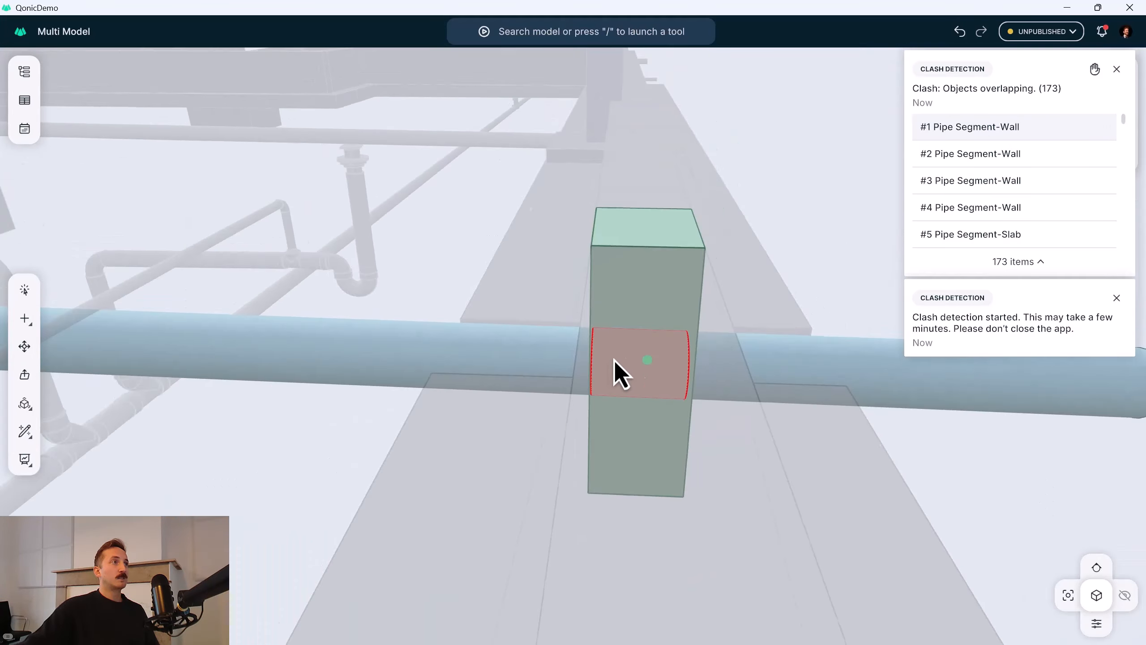
middle_drag(614, 360, 687, 359)
scroll(457, 333, down, 6)
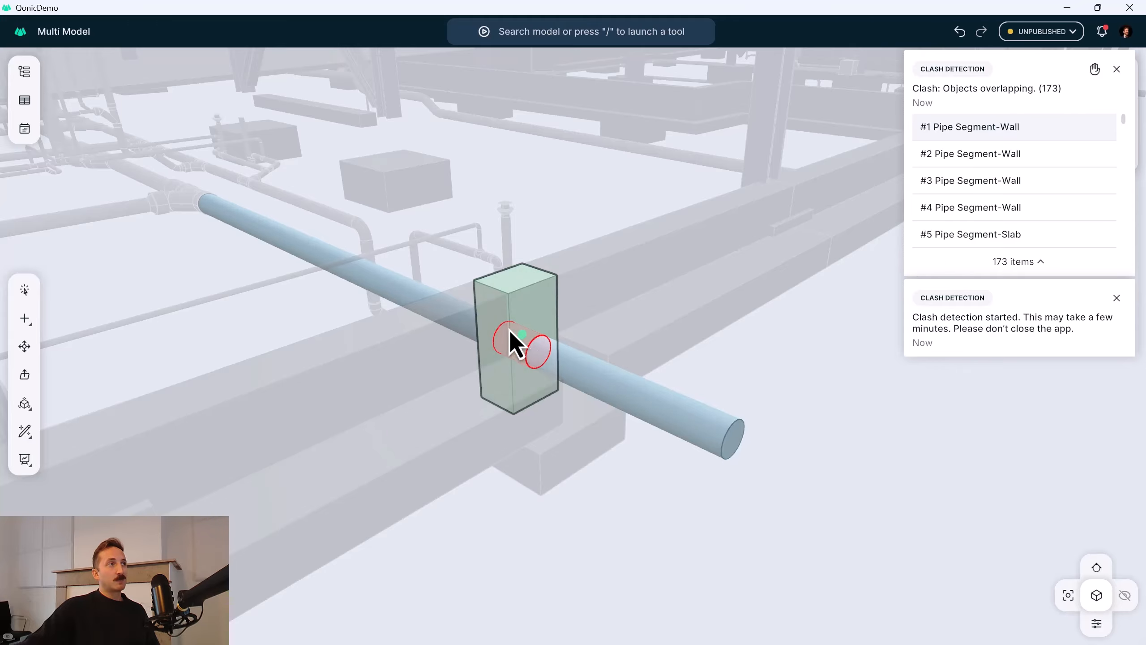
middle_drag(512, 337, 485, 318)
middle_drag(524, 353, 563, 343)
click(1063, 157)
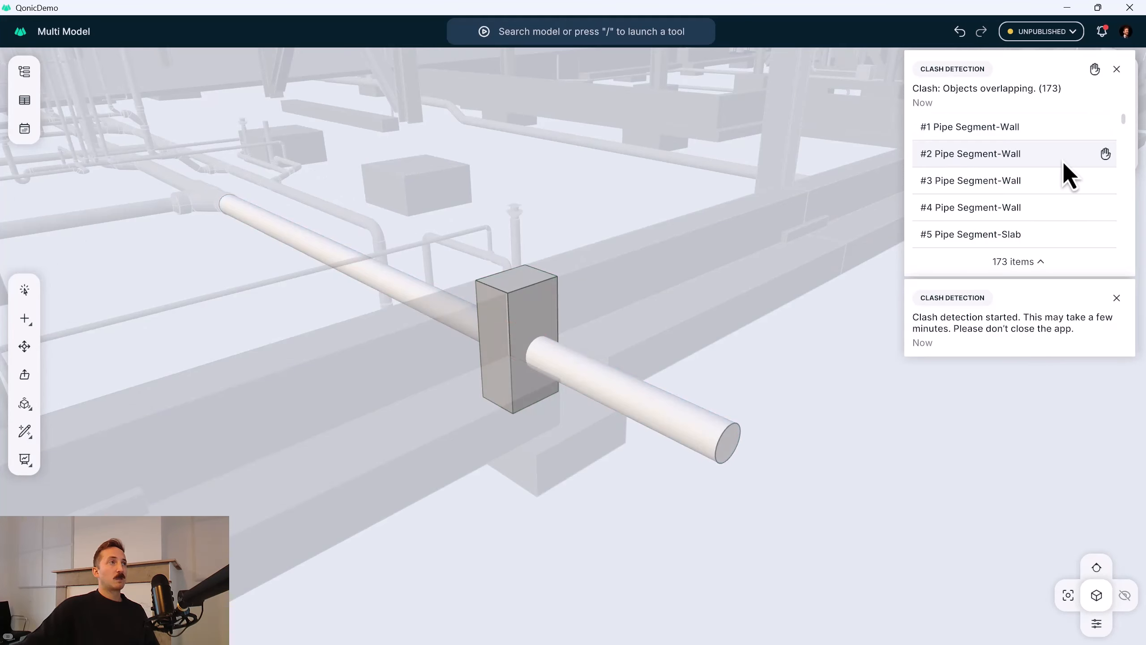
Examine the overlap of clash #3 Pipe Segment-Wall up close and clear the clash highlighting.
click(1036, 182)
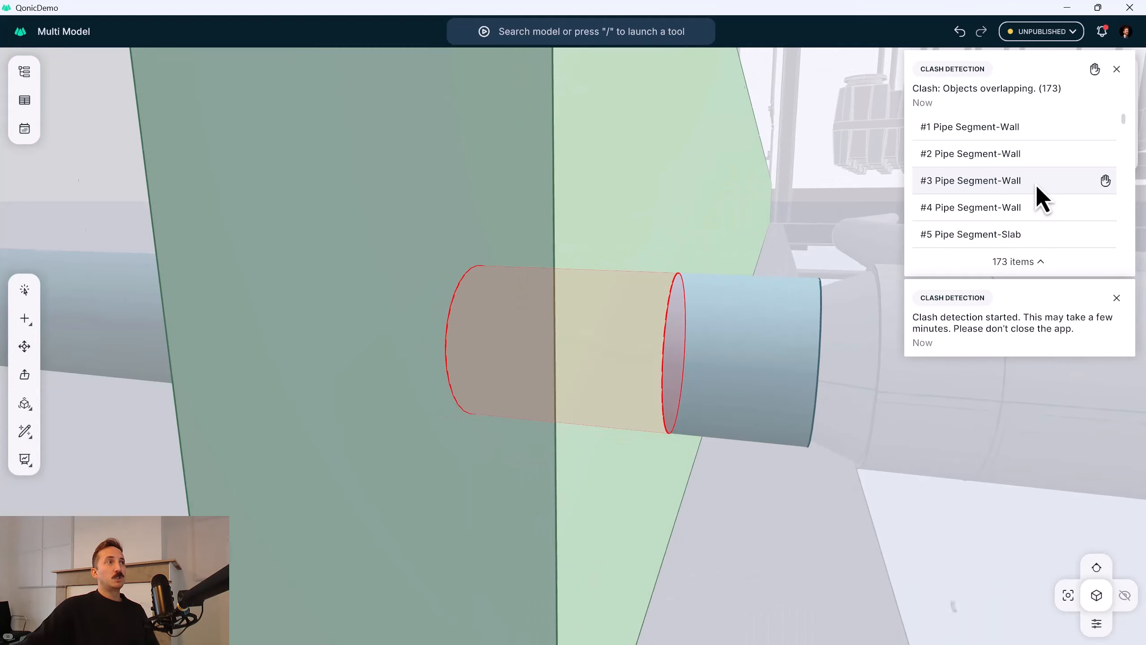
middle_drag(668, 315, 554, 376)
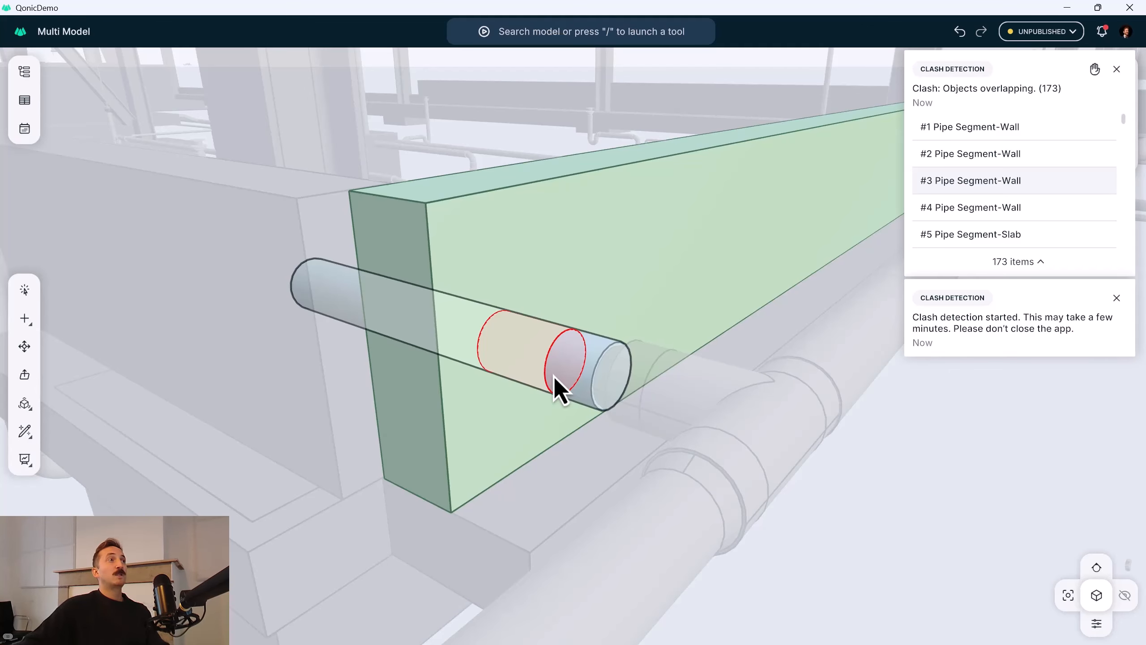
key(Escape)
key(Escape)
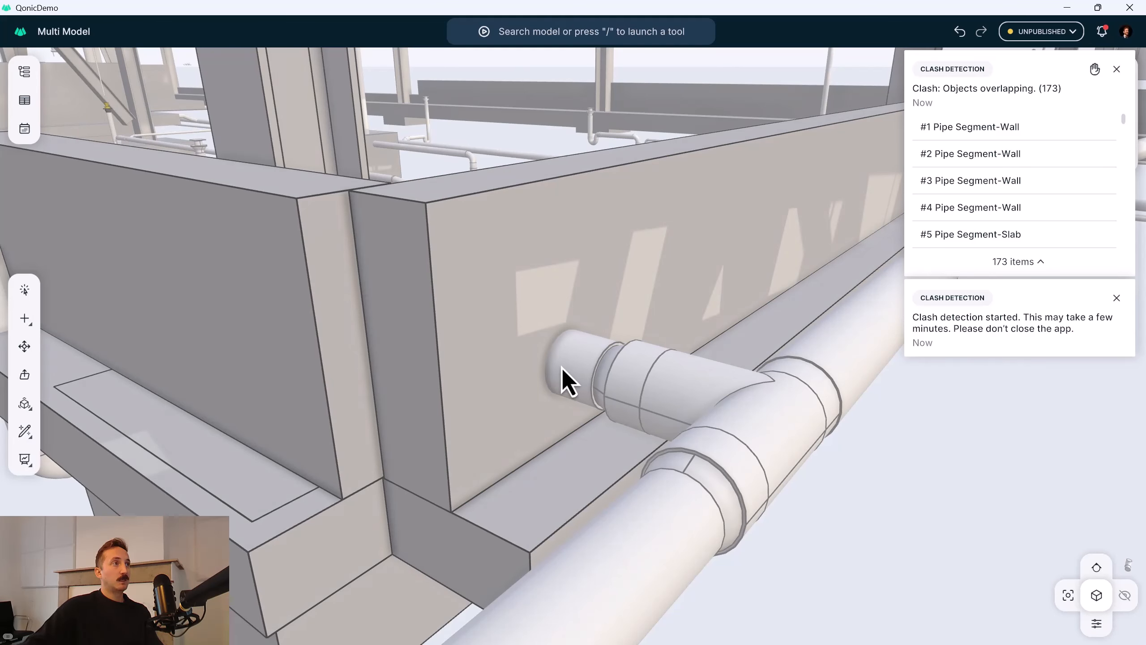
drag(562, 367, 549, 388)
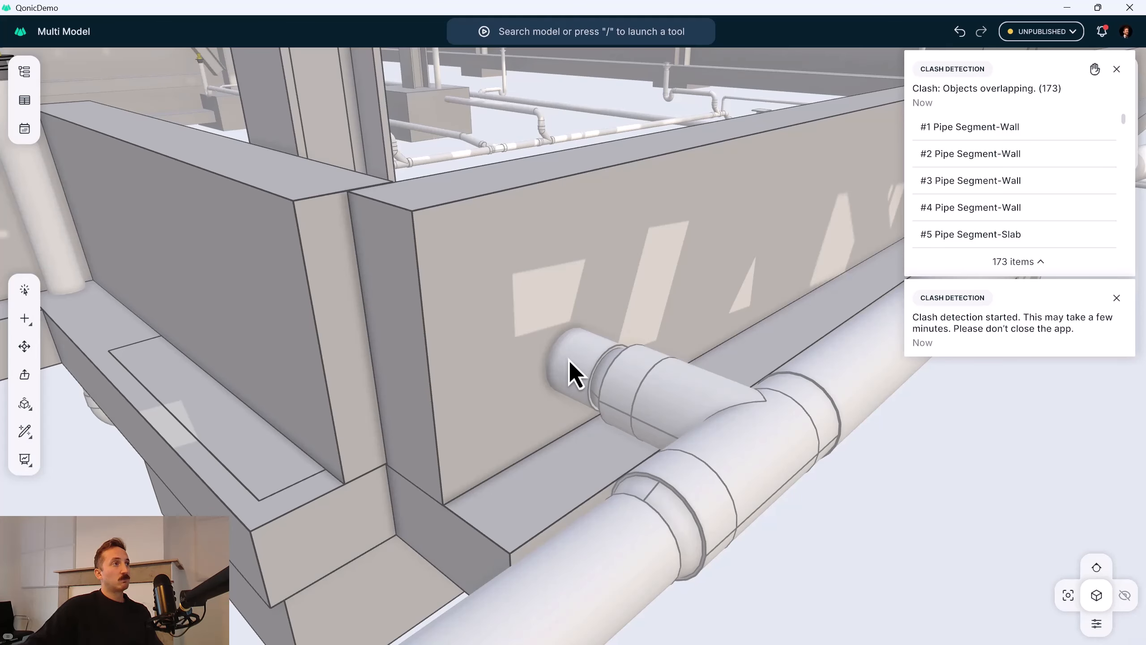
Subtract the clashing pipe segment from the wall to cut a matching round hole through it.
click(543, 384)
text(/sub)
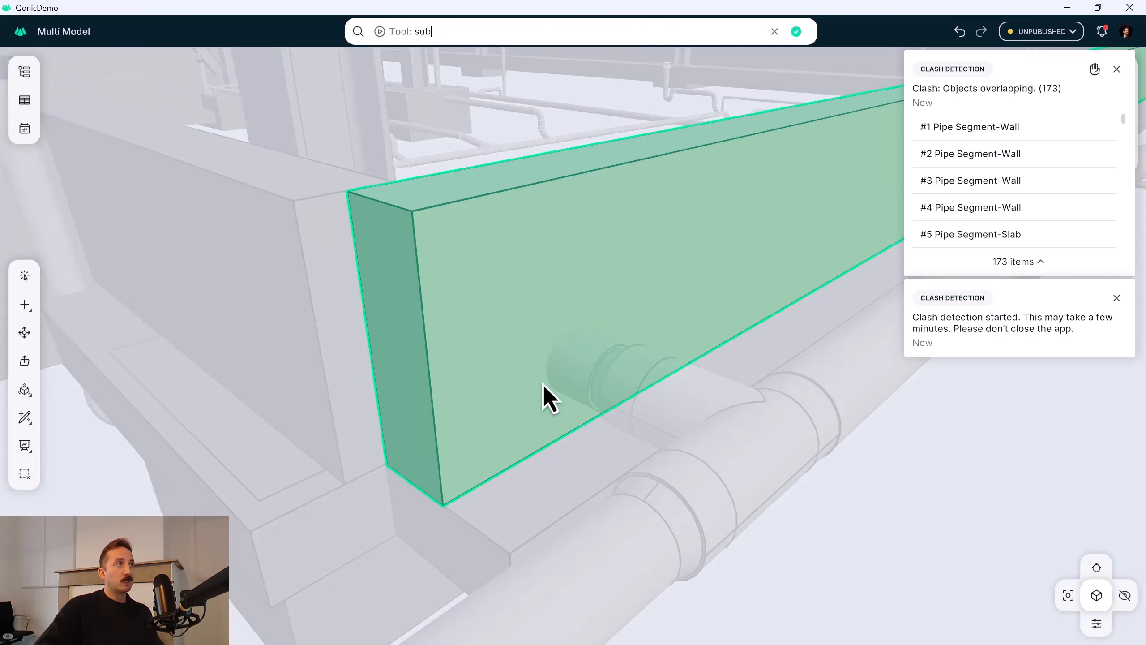
key(Return)
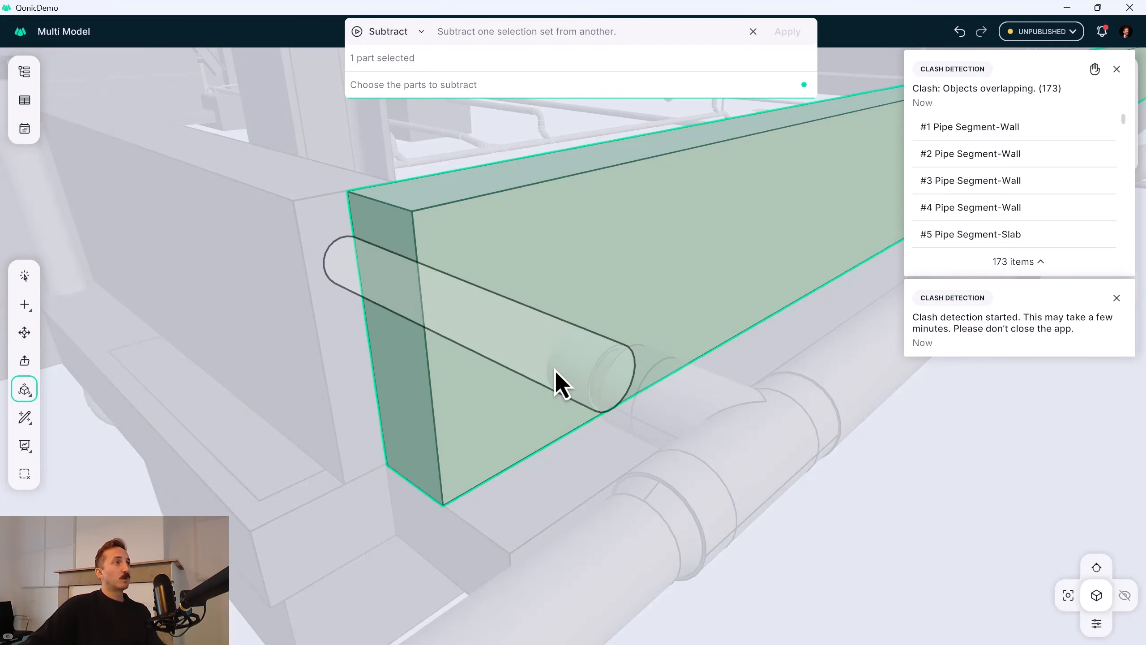
click(555, 372)
key(Return)
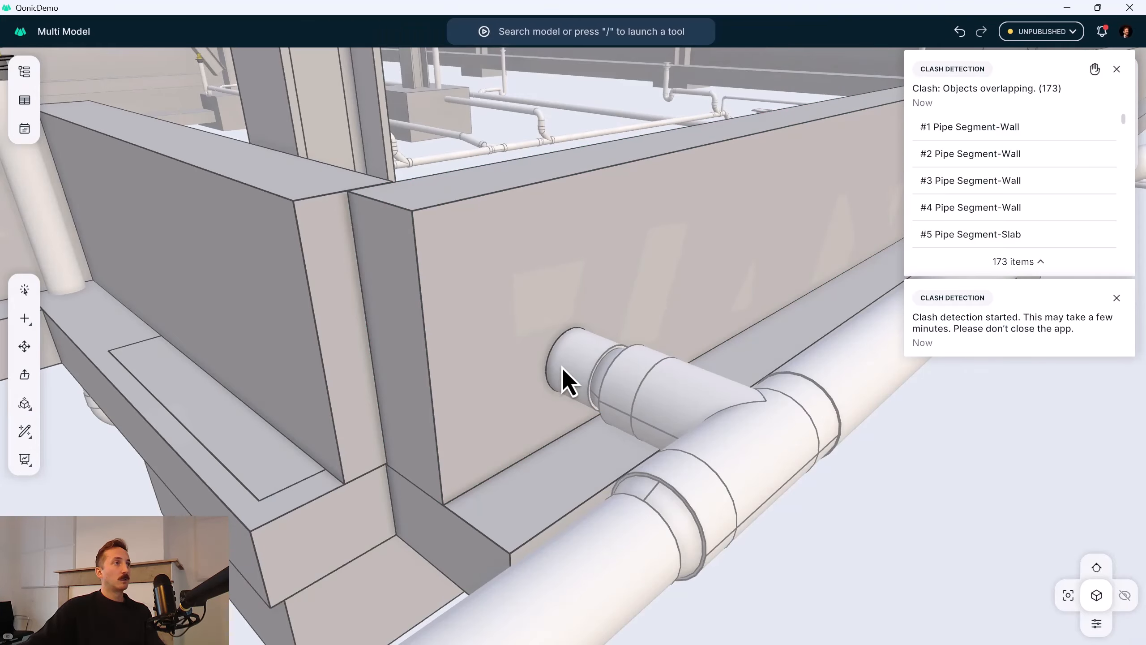
Hide the pipe segment that runs through the wall's new hole.
click(562, 368)
text(/r)
key(Return)
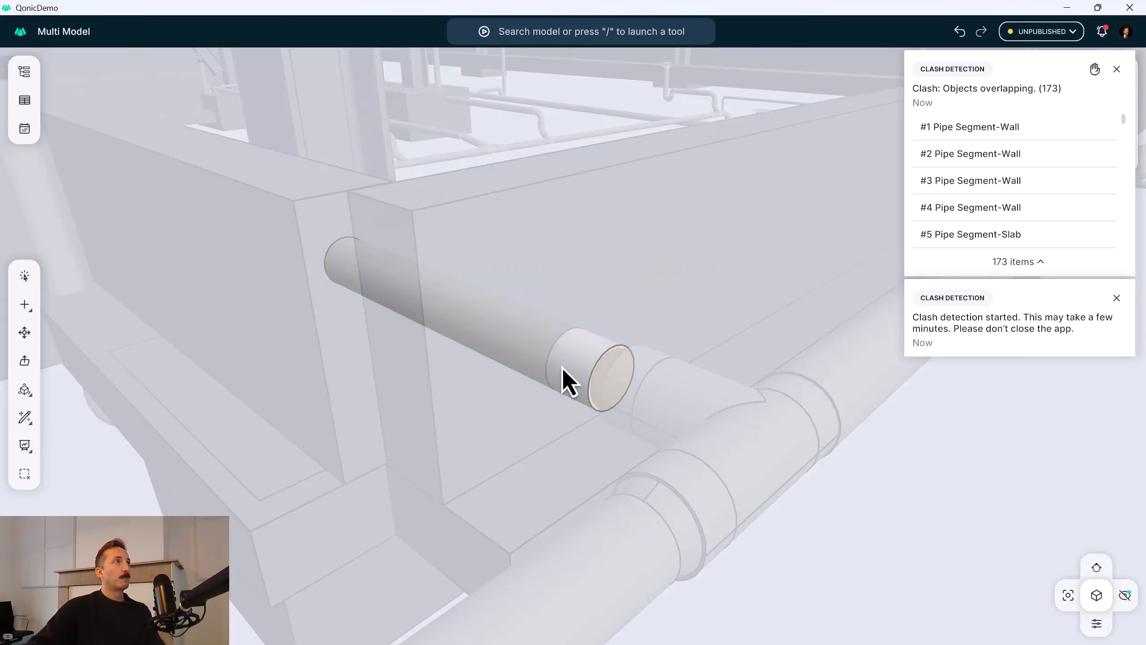
Enlarge the round hole in the wall with Push/Pull on its inner face and show the hidden pipe again.
click(24, 374)
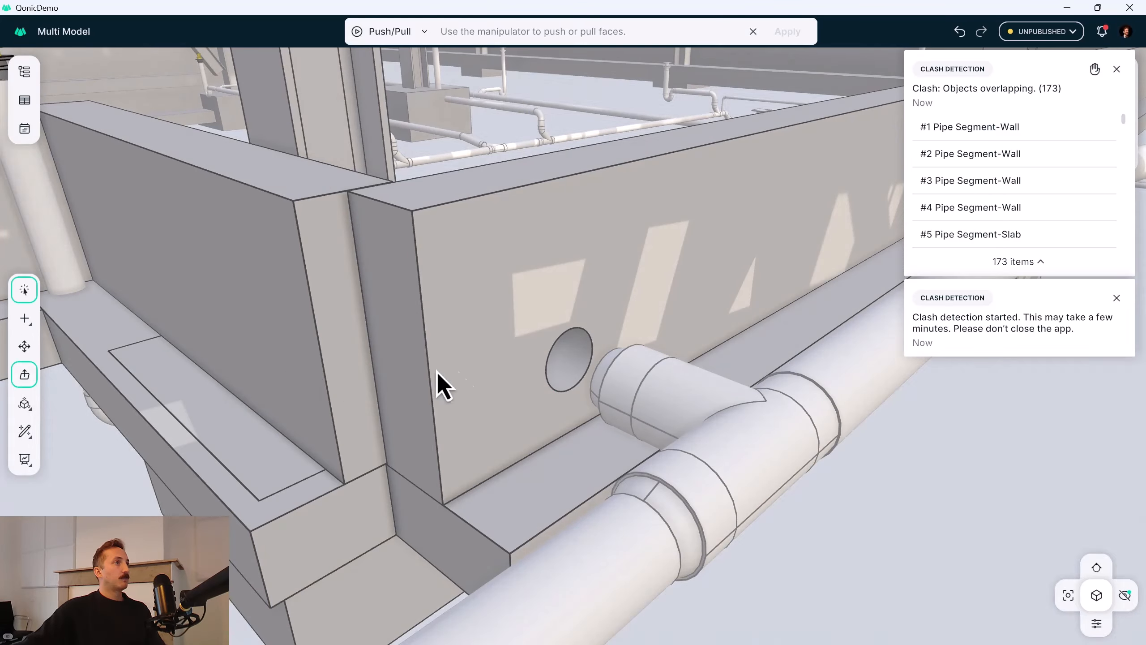
click(580, 367)
mouse_move(554, 355)
mouse_down()
mouse_move(566, 364)
mouse_move(565, 354)
mouse_up()
click(788, 32)
click(1125, 595)
middle_drag(722, 334, 534, 321)
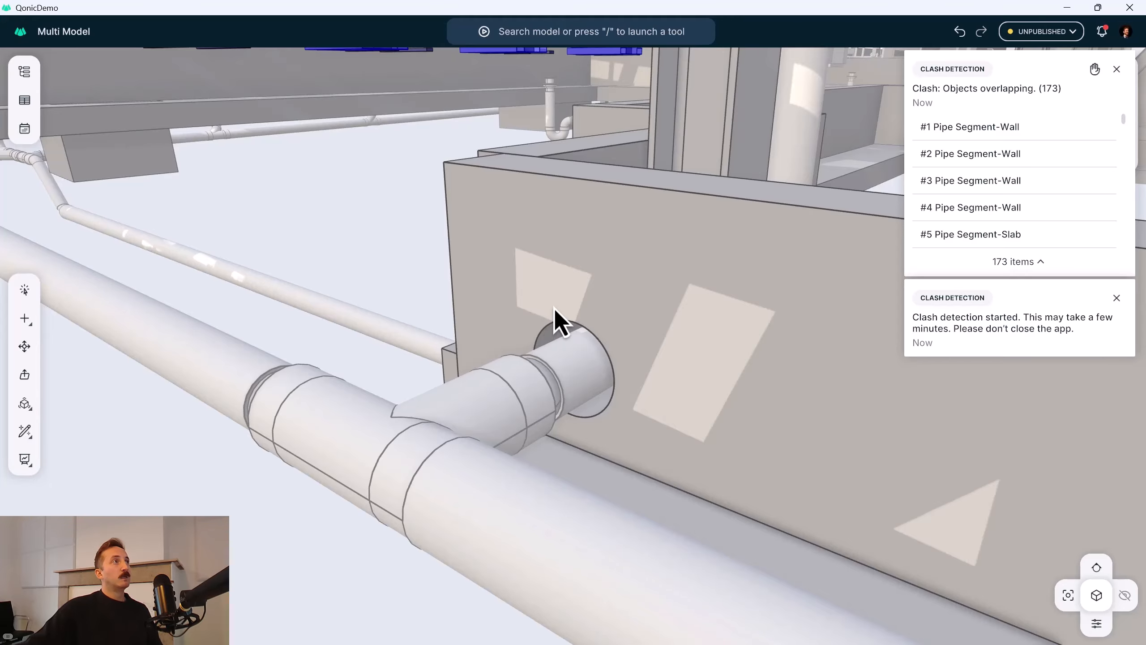
Start an issue from clash #7 Pipe Segment-Beam with priority High and open the choice of assignee.
scroll(564, 303, down, 3)
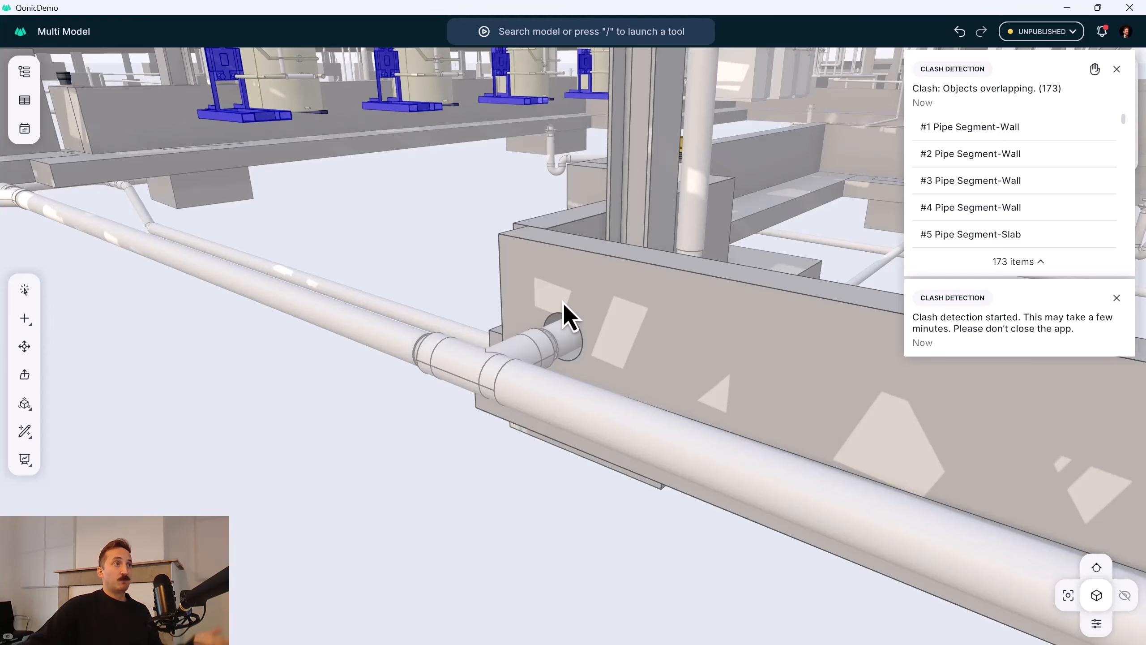
scroll(563, 303, up, 1)
scroll(564, 305, down, 10)
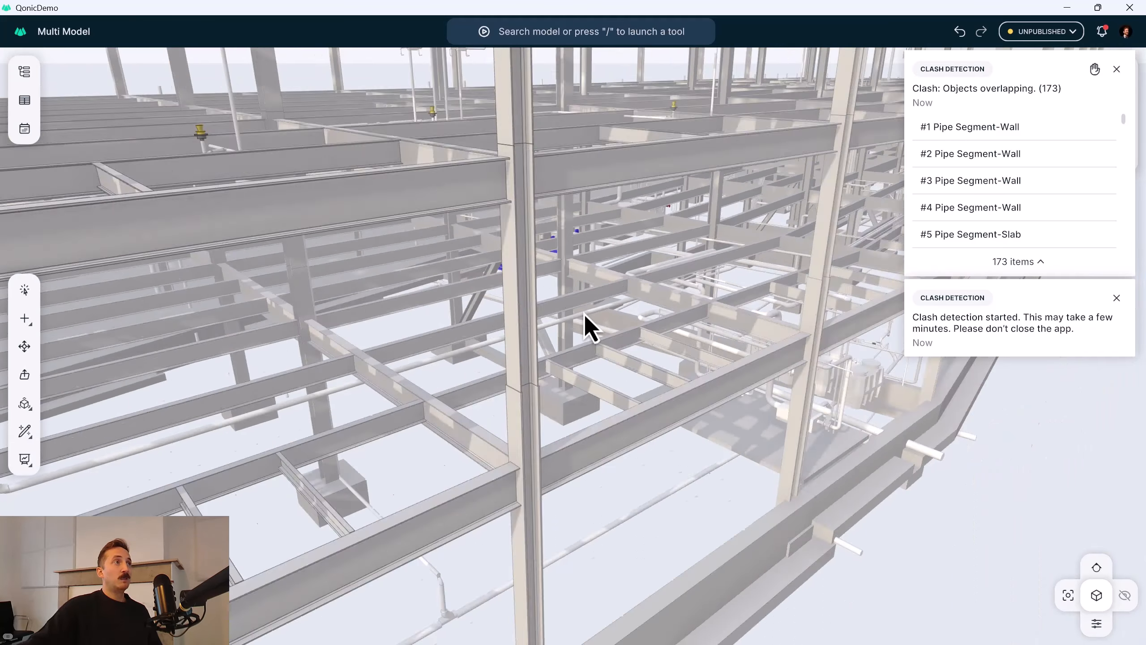
scroll(567, 378, up, 5)
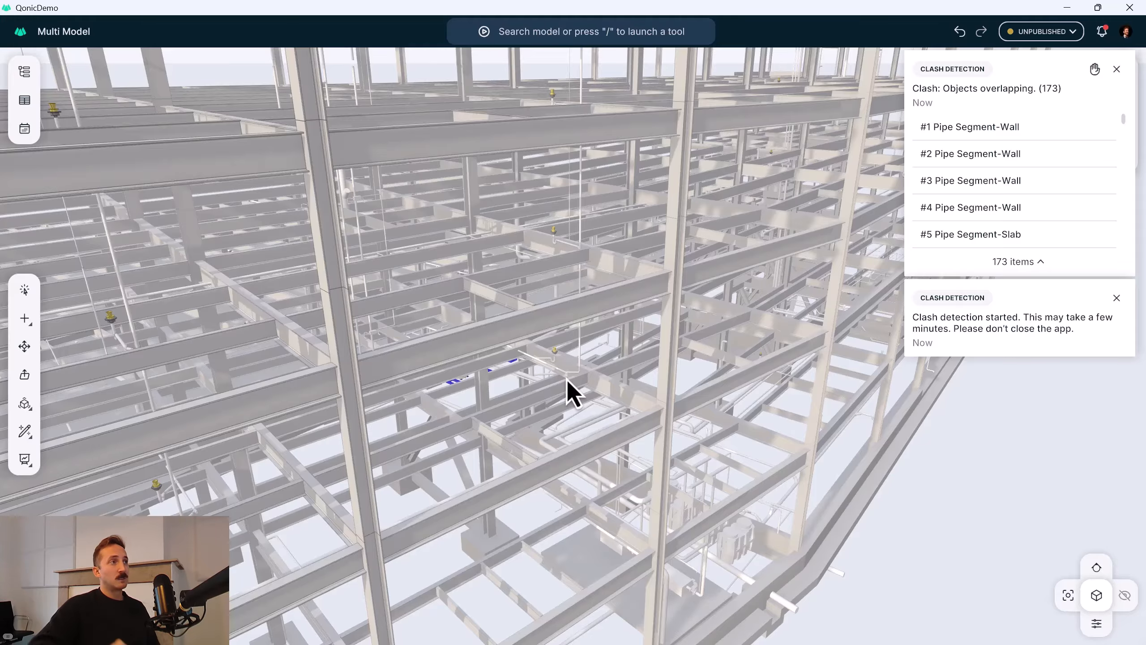
scroll(991, 203, down, 3)
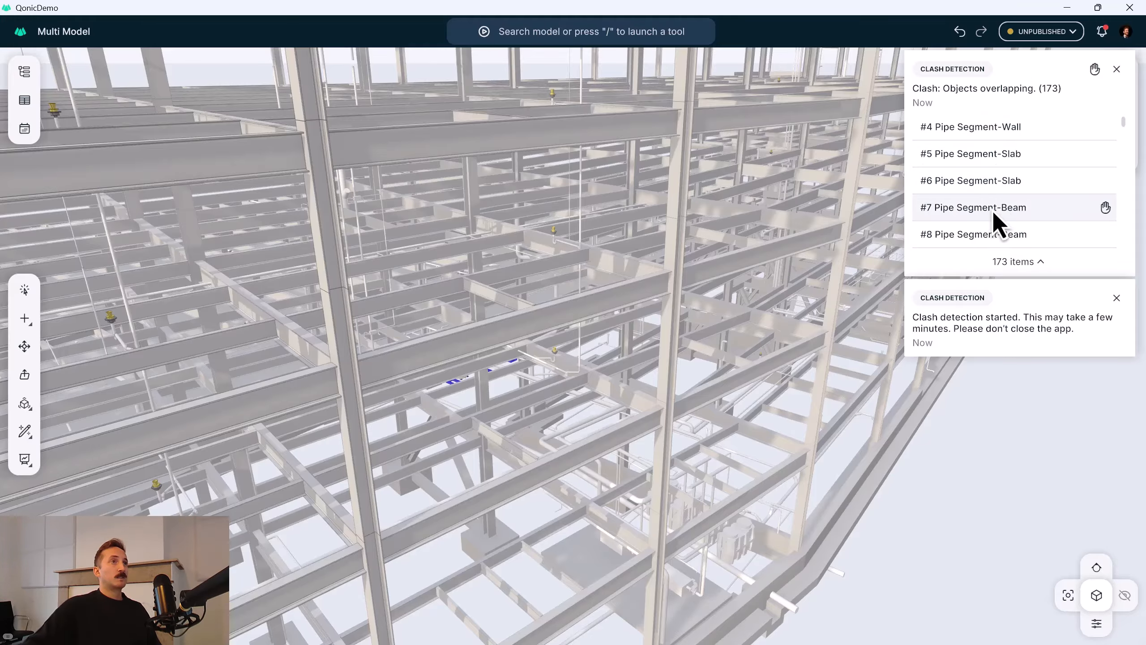
click(981, 215)
click(1105, 207)
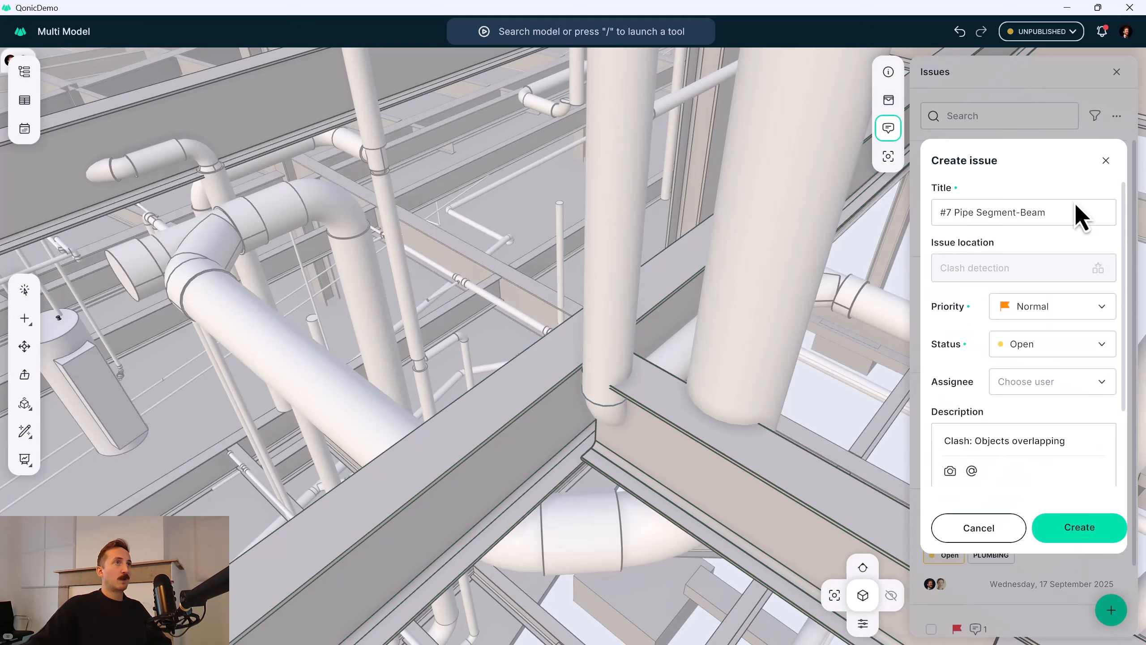
click(1074, 308)
click(1055, 399)
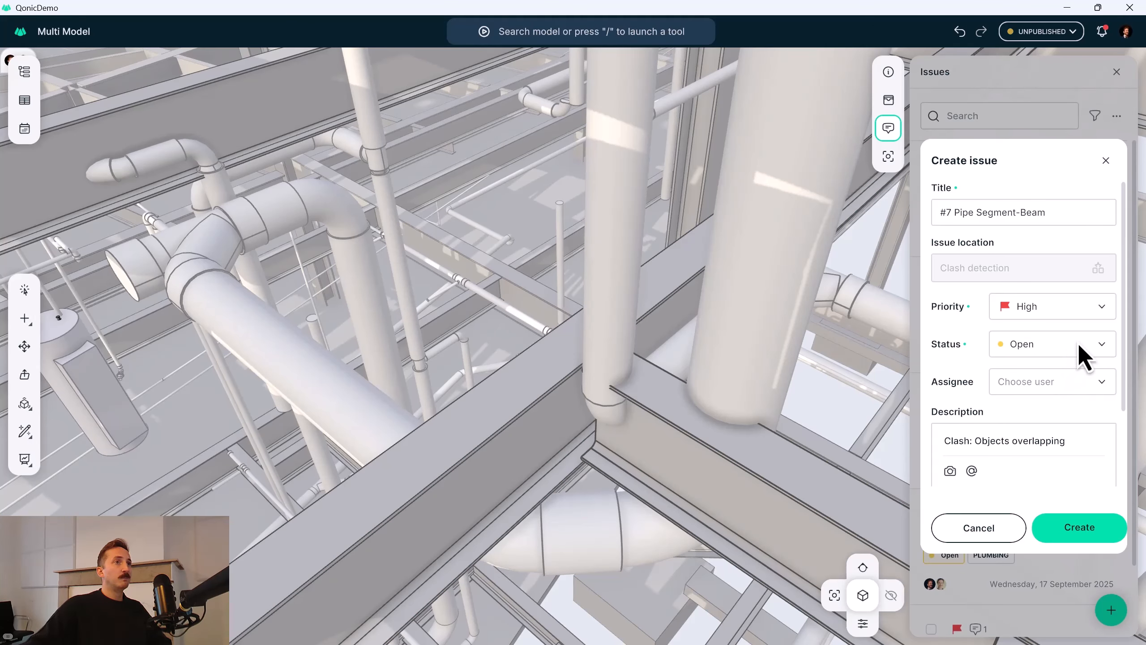
click(1072, 384)
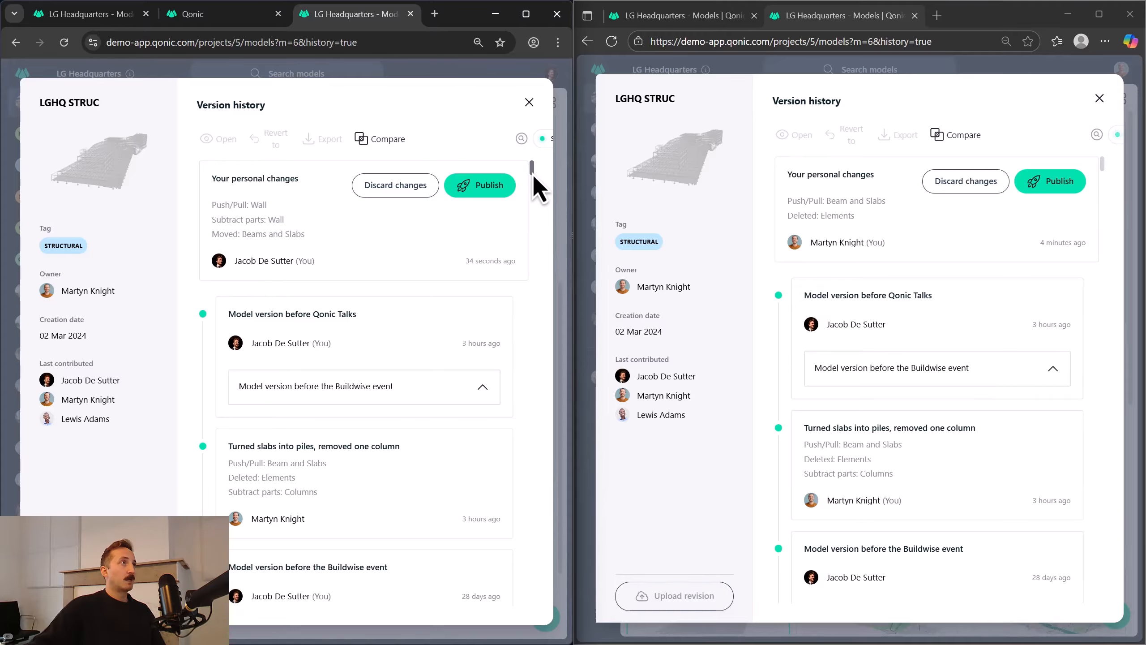
Review the LGHQ STRUC version history in both sessions, from the imported version up to each session's personal changes.
drag(532, 173, 518, 589)
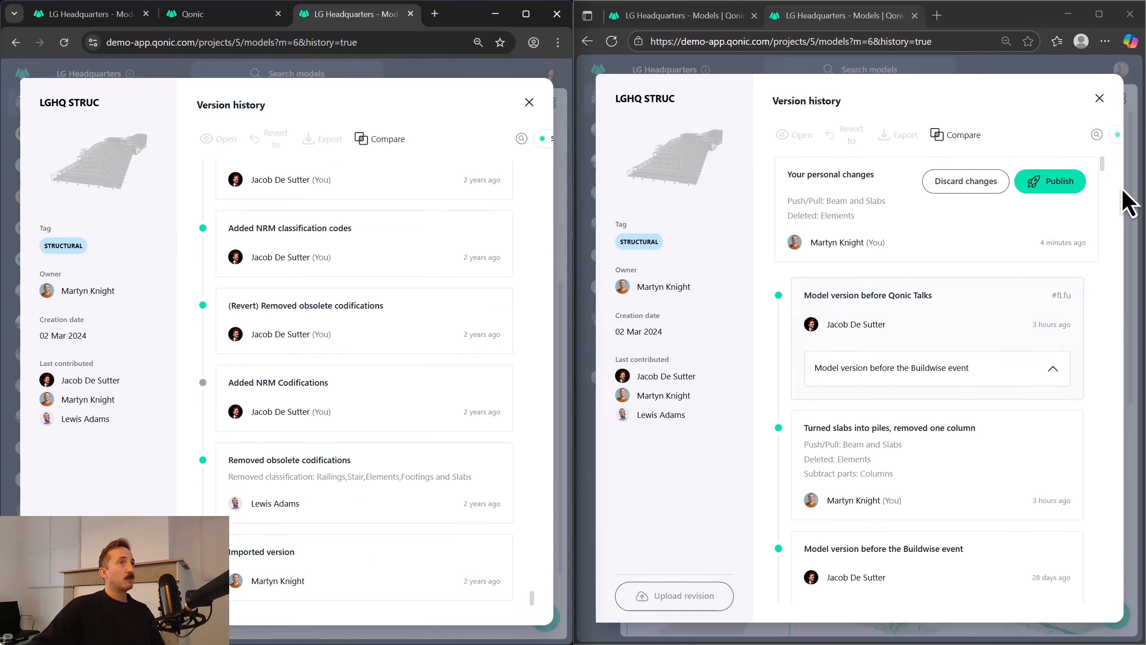
drag(1103, 162, 1108, 632)
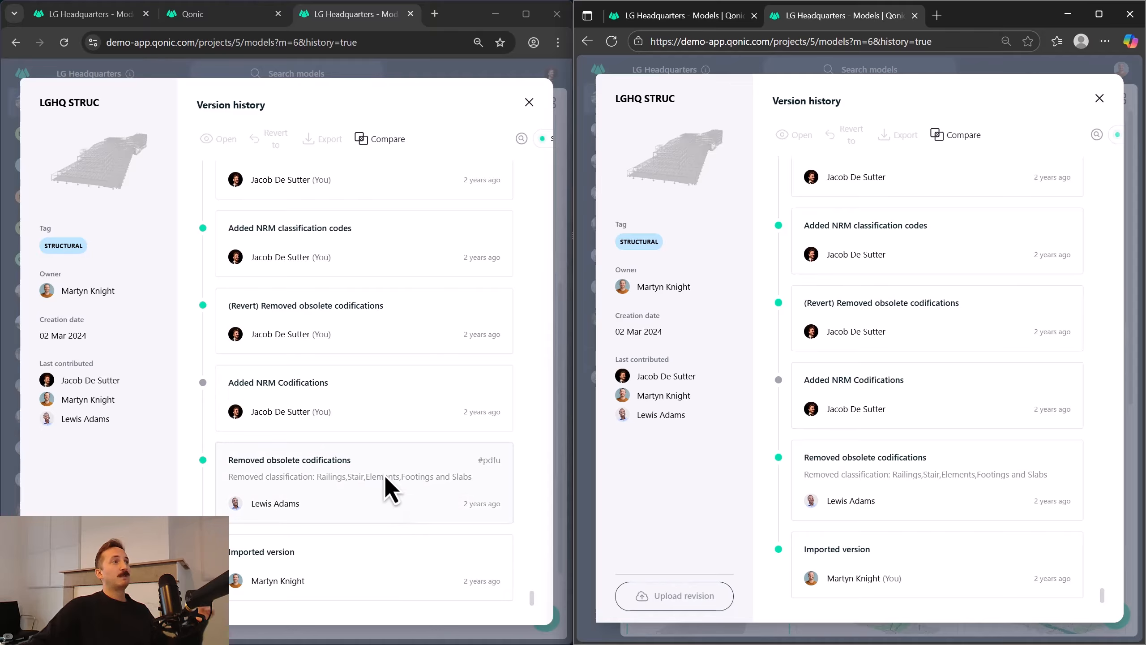
scroll(387, 478, up, 6)
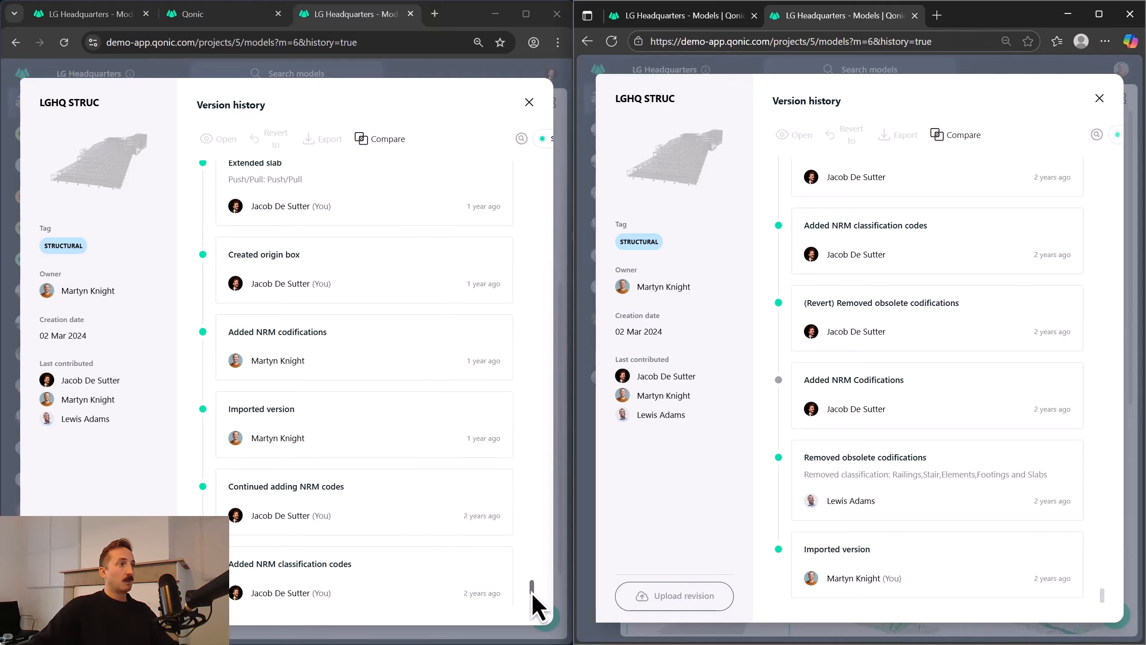
drag(531, 593, 523, 154)
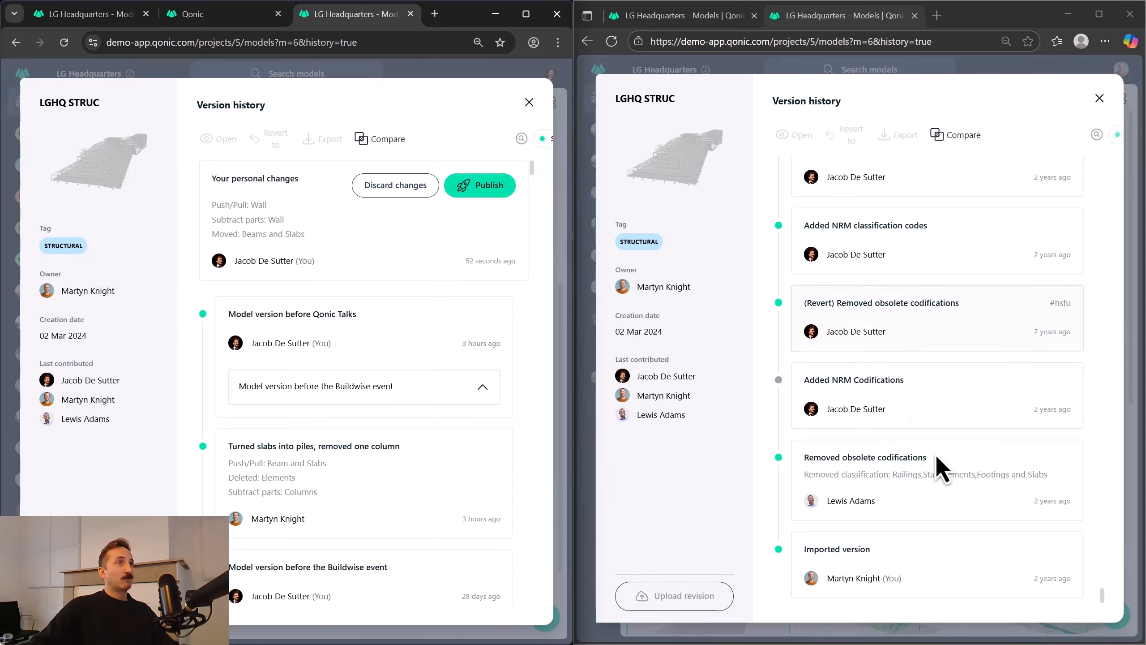
drag(1103, 598, 1105, 164)
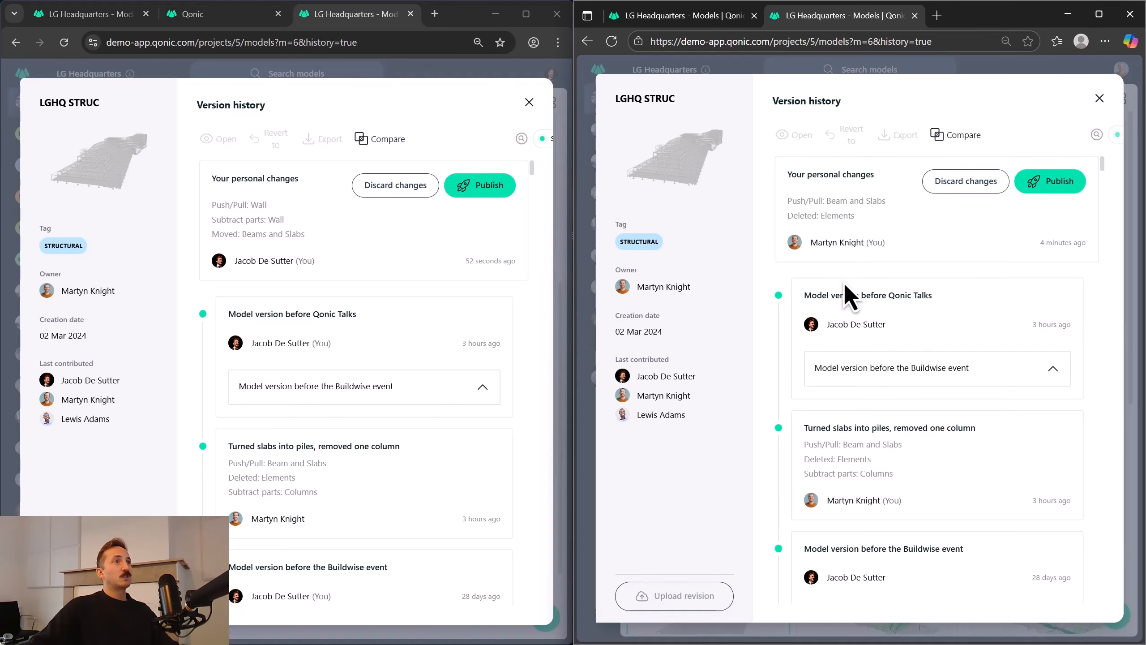
click(266, 219)
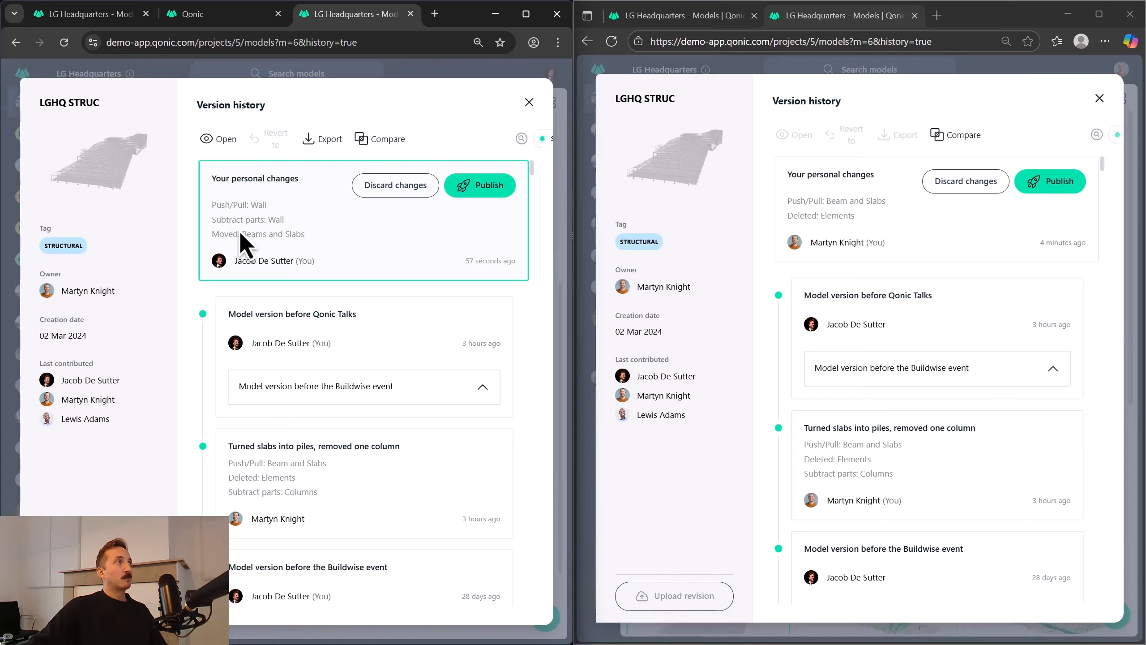
click(891, 218)
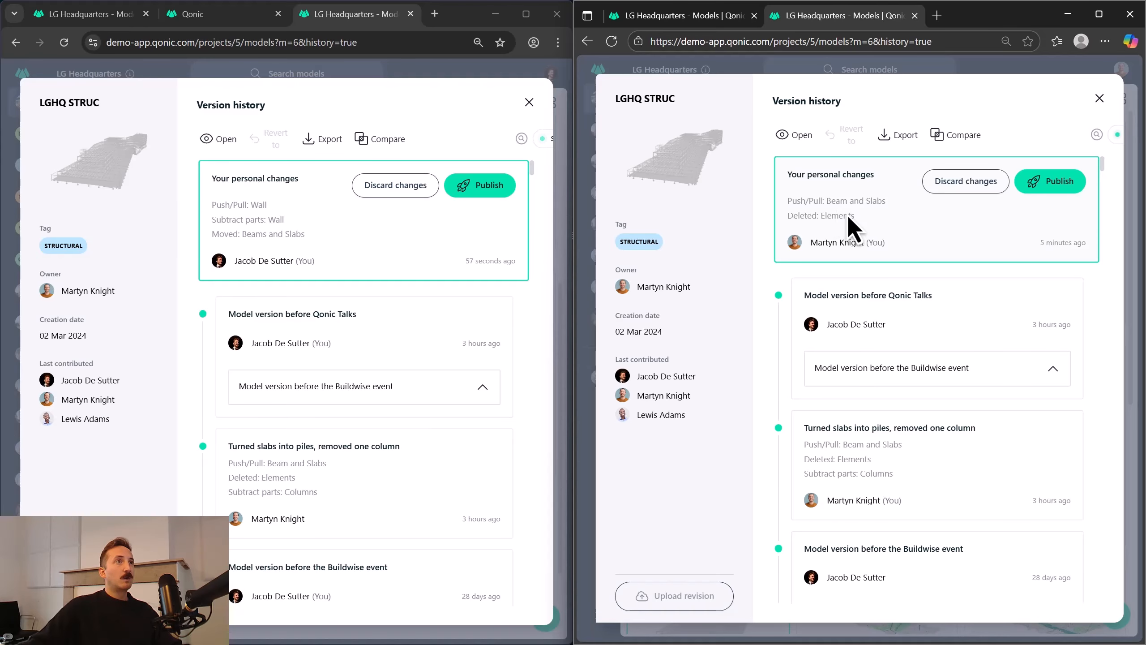
Publish the second session's personal changes to LGHQ STRUC under the title "Turned some slabs into piles, removed a column".
click(1070, 182)
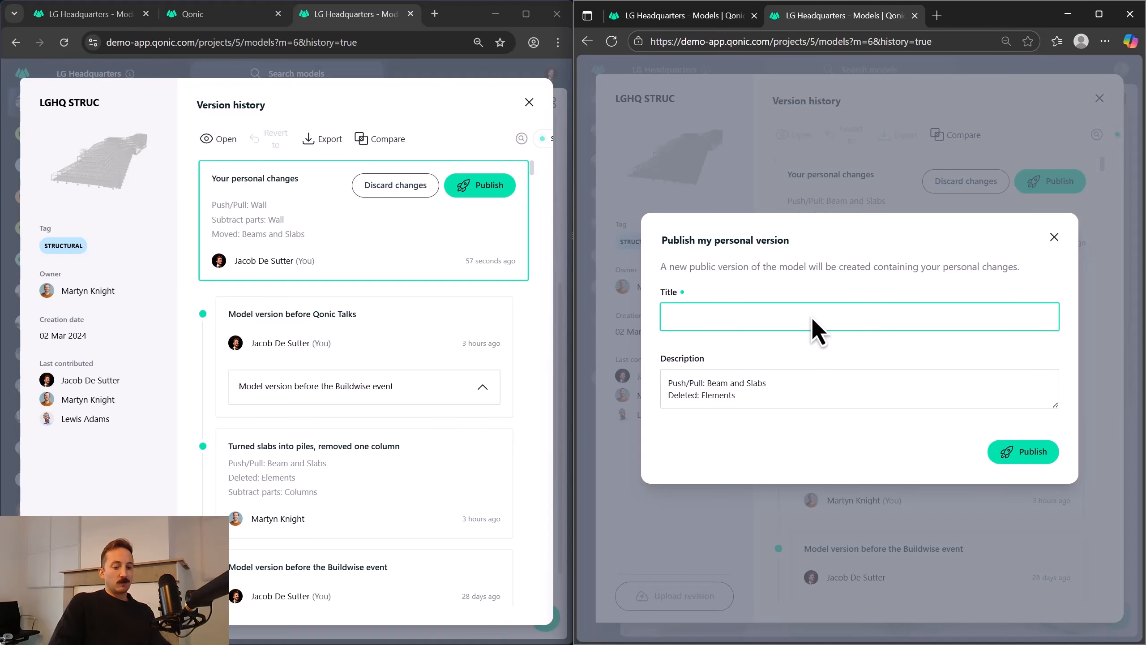
text(Turned some )
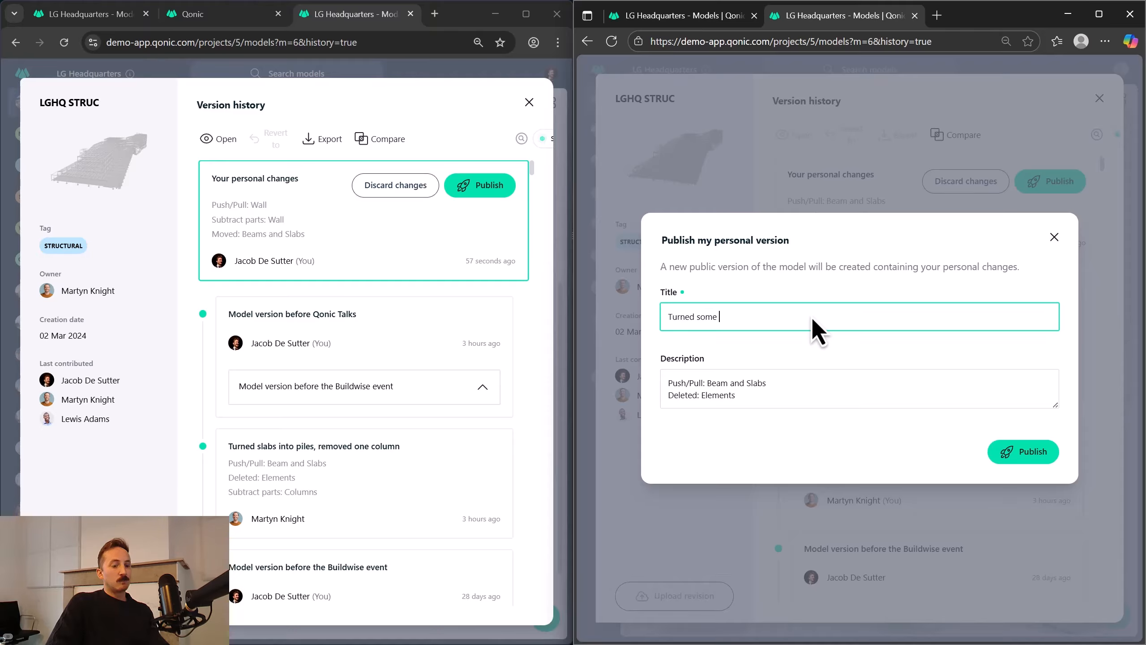
text(slabs into piles)
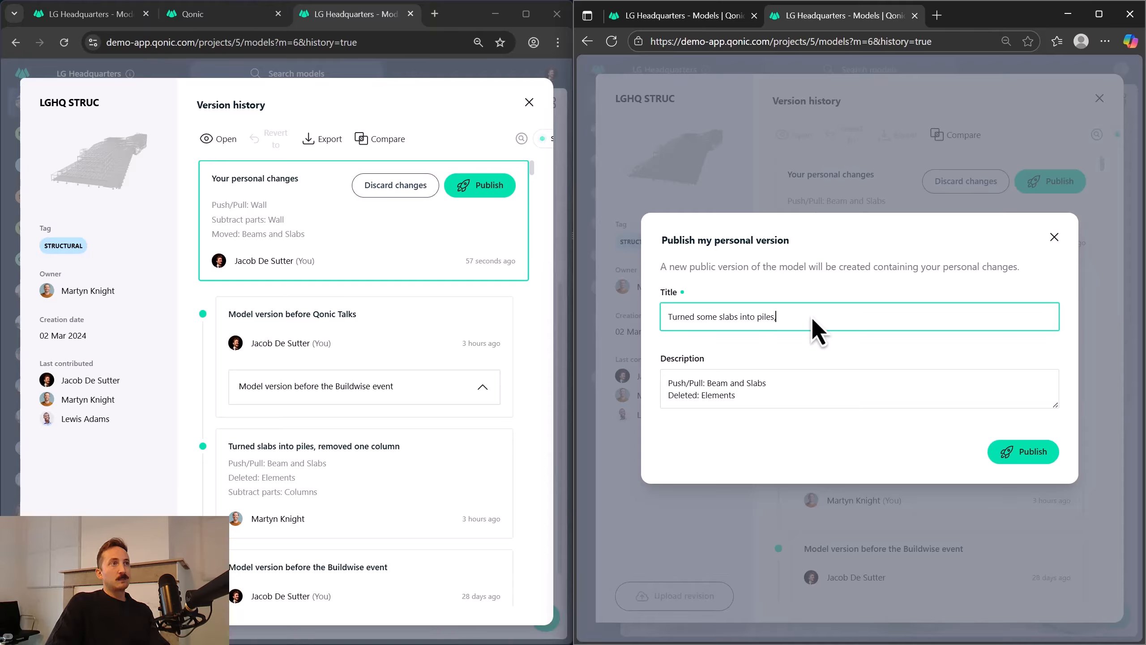
text(, removed a column)
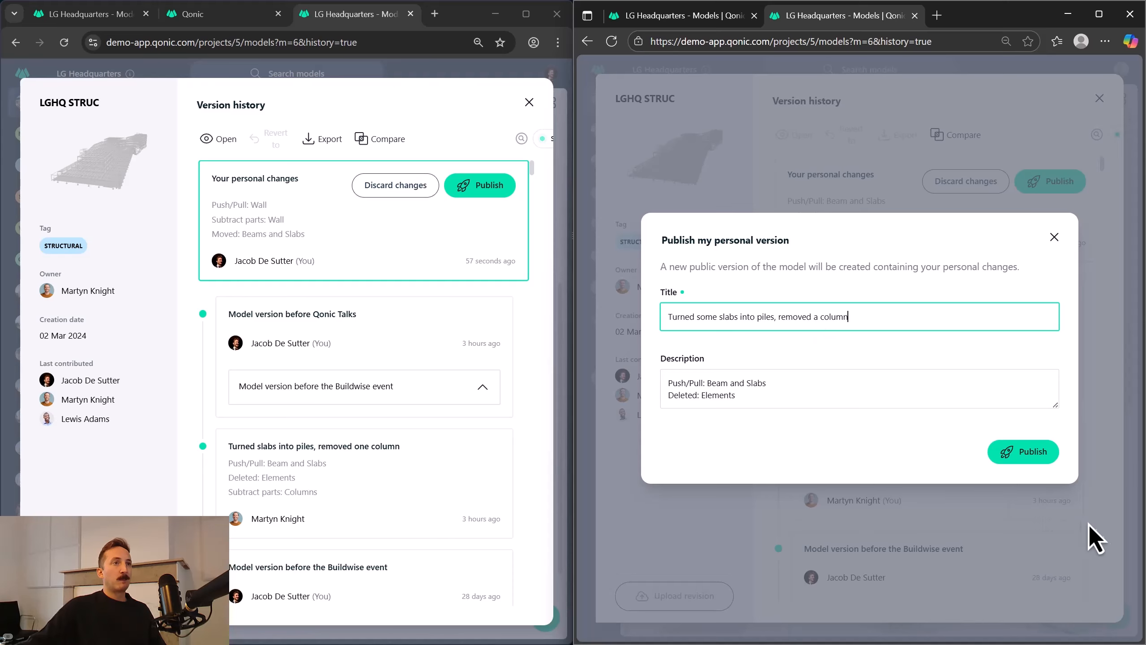
click(1012, 460)
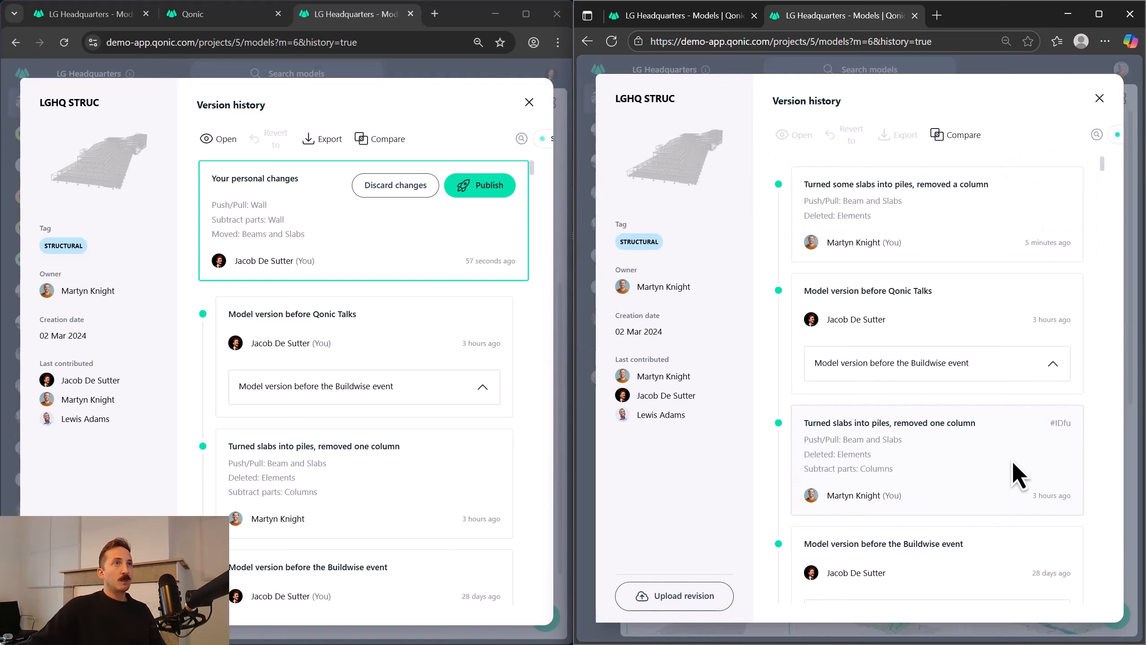
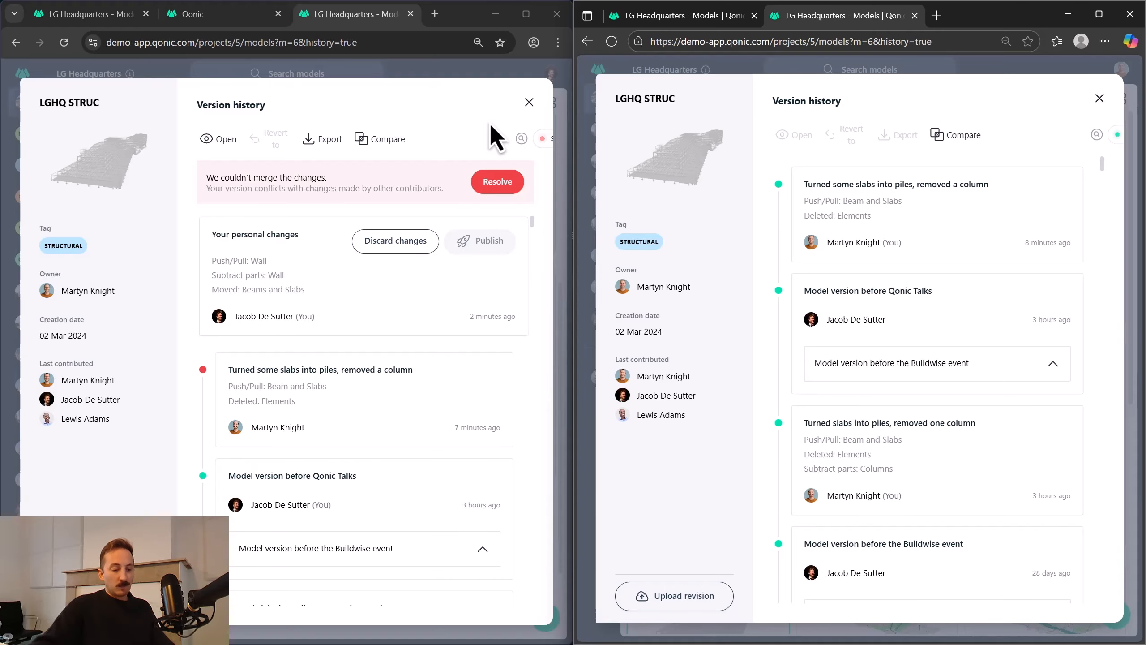
Start resolving the LGHQ STRUC sync issue by opening its conflicting changes for conflict solving in the client.
key(F11)
key(ctrl+plus)
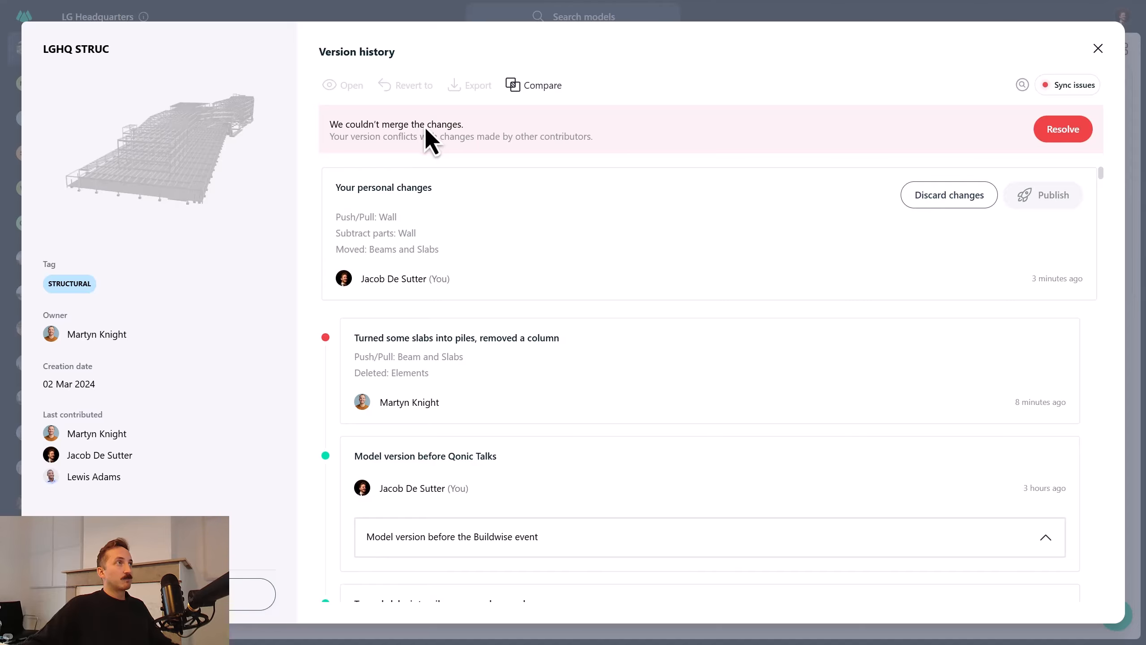
click(1056, 133)
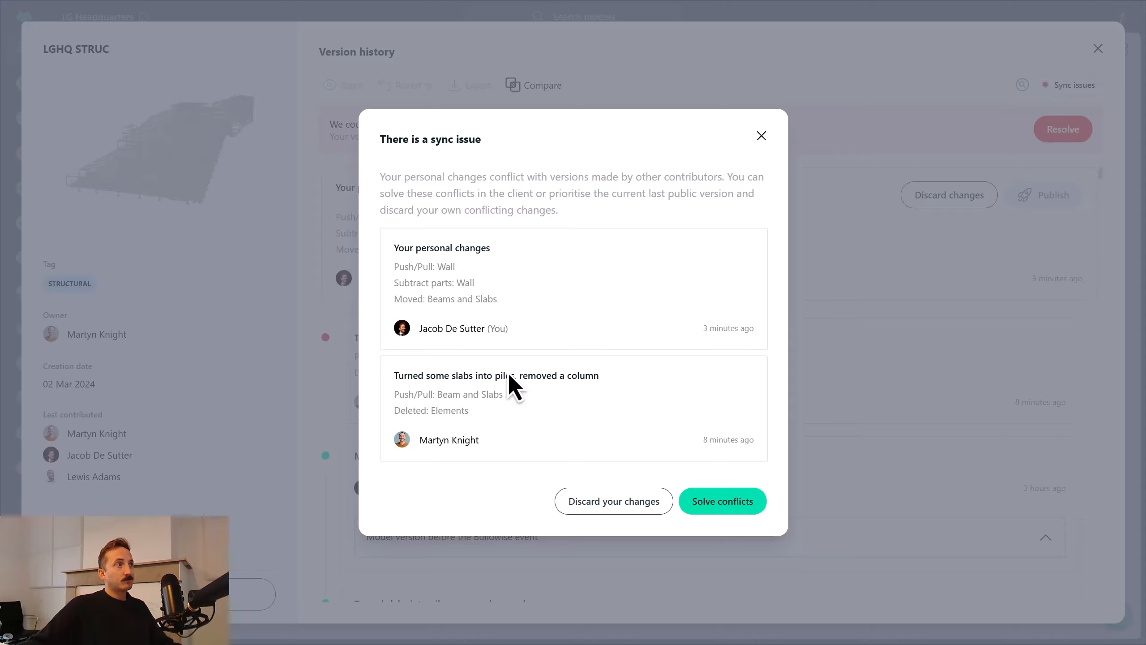
click(732, 507)
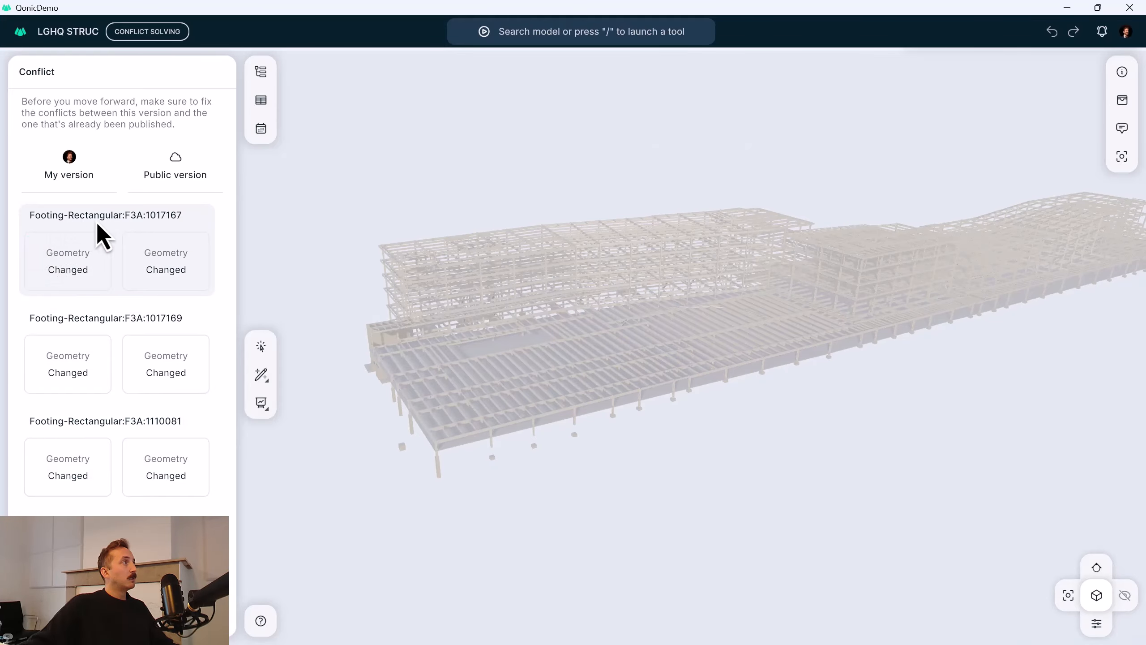
Examine the three conflicting rectangular footings, F3A:1017167, F3A:1017169 and F3A:1110081, in the 3D model.
click(198, 287)
scroll(454, 357, down, 5)
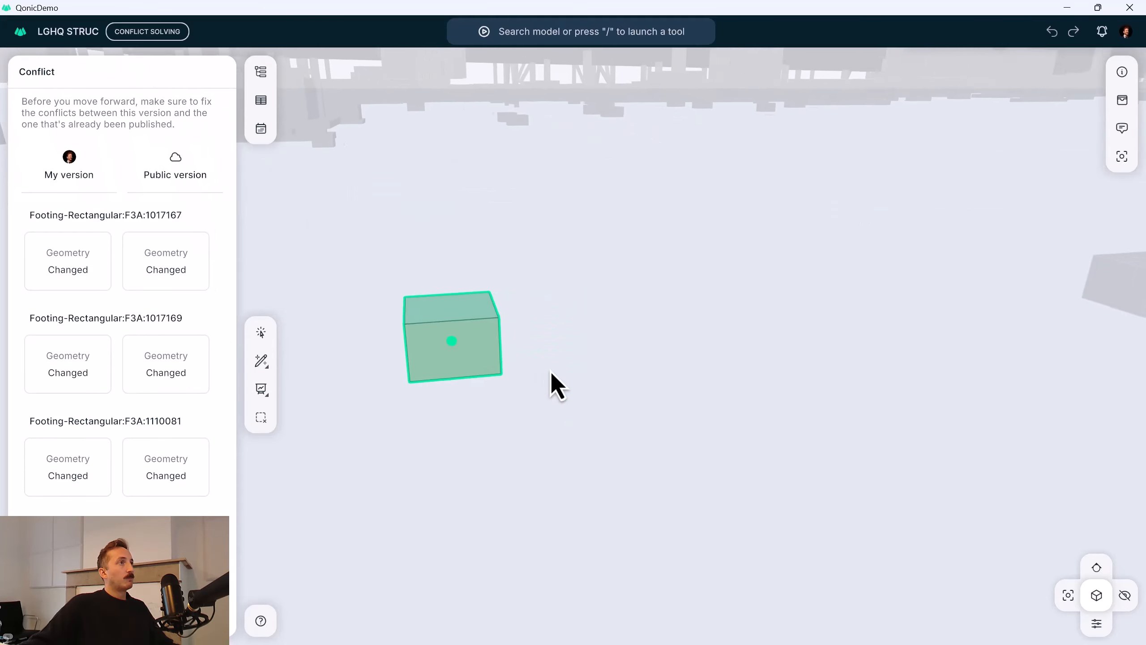
drag(454, 335, 524, 379)
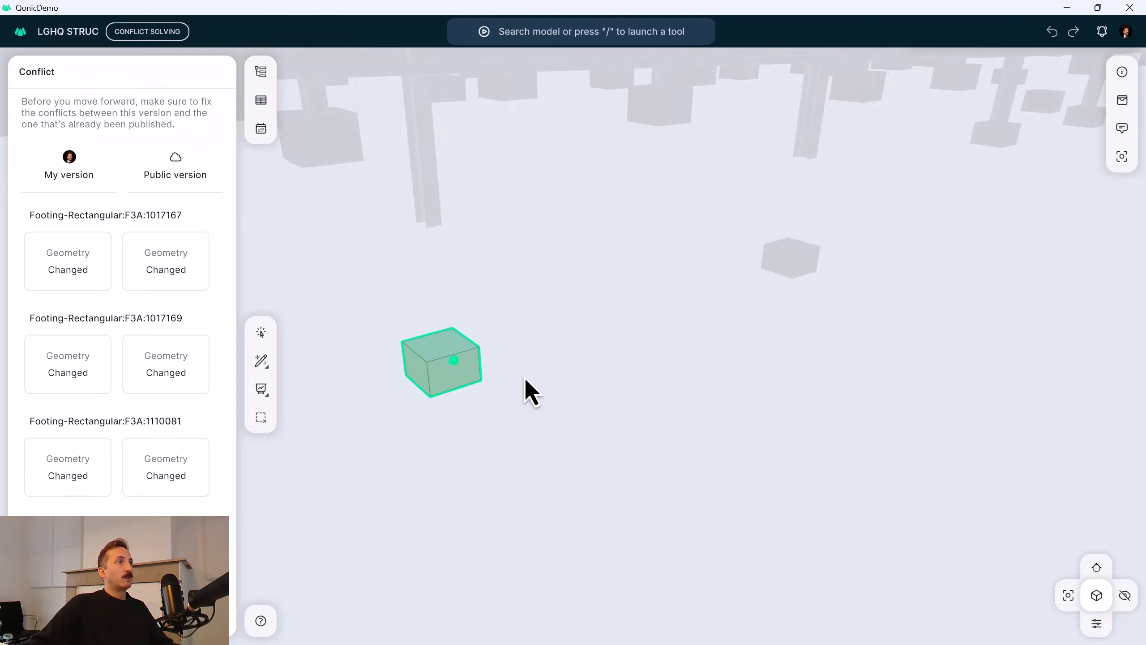
click(116, 324)
click(118, 421)
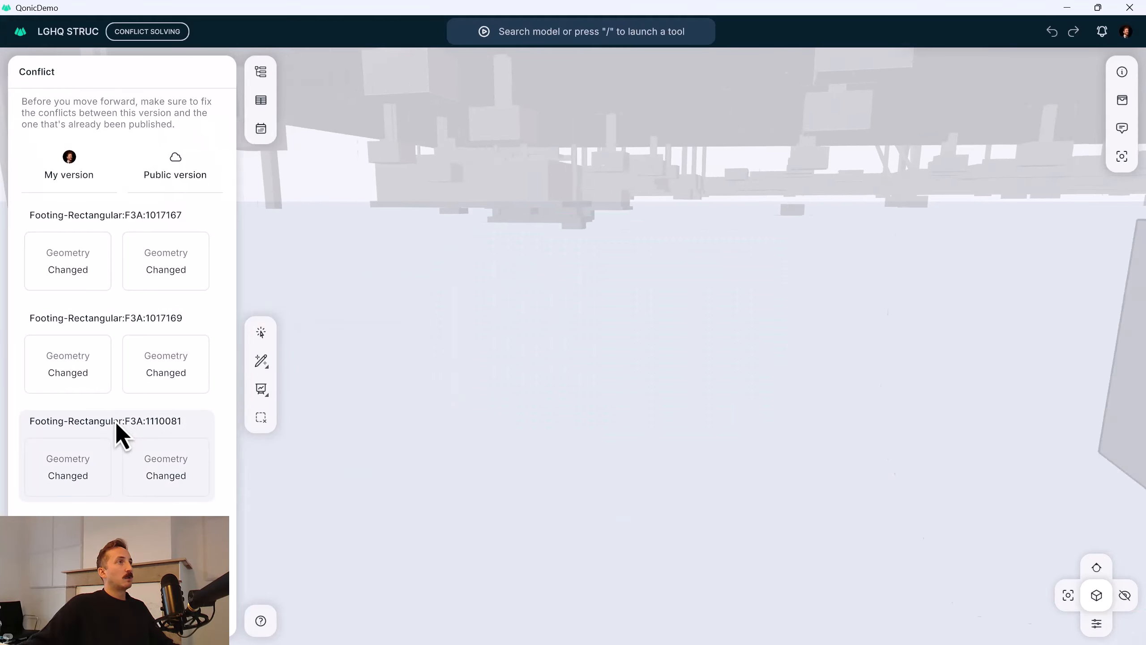
click(118, 225)
click(122, 331)
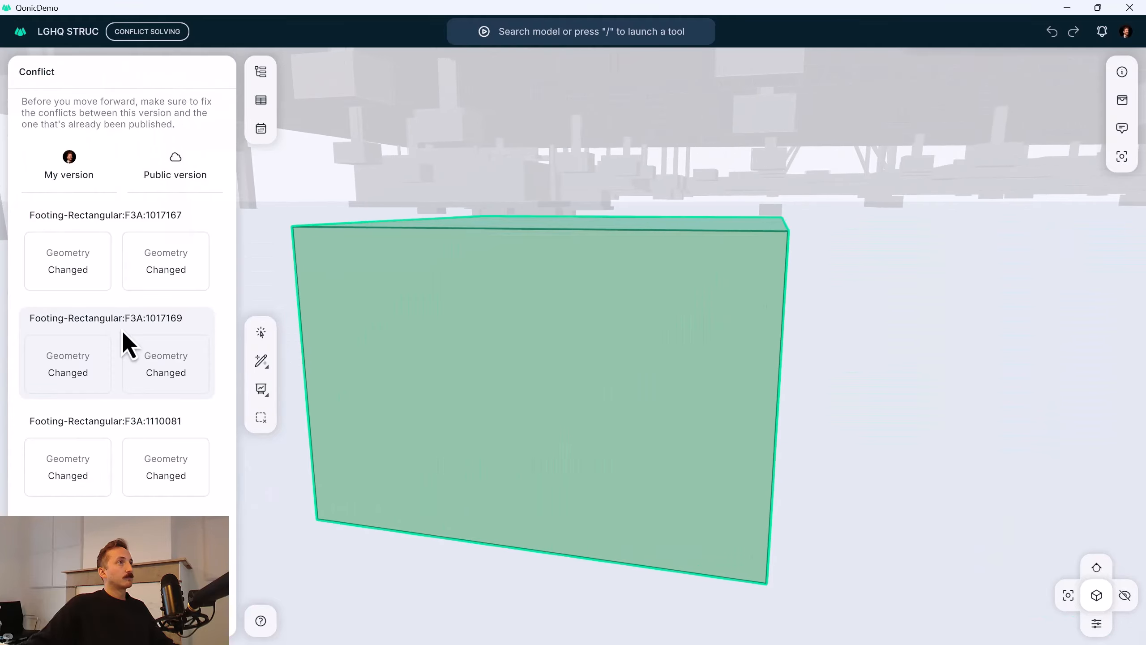
scroll(546, 347, down, 5)
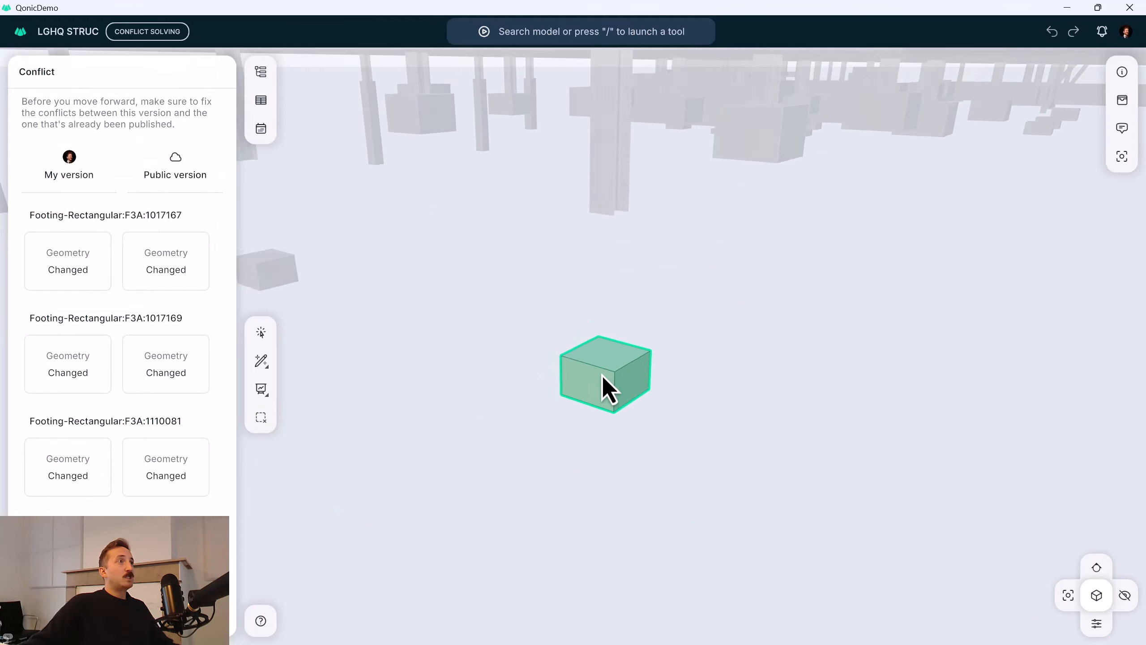
drag(594, 371, 625, 379)
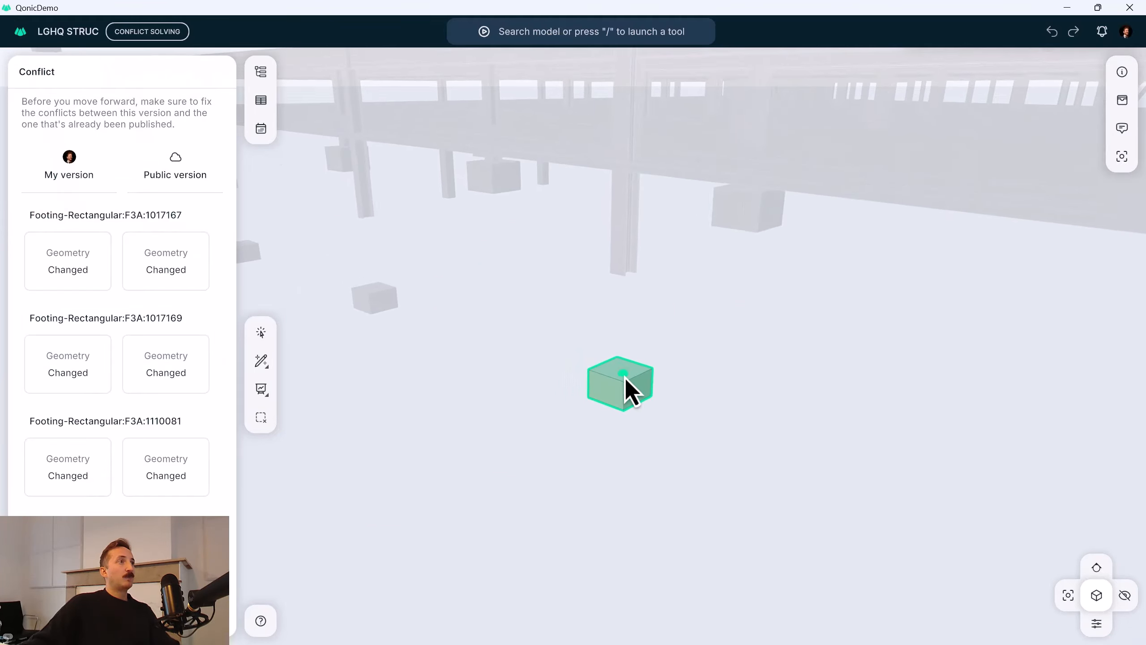
click(603, 362)
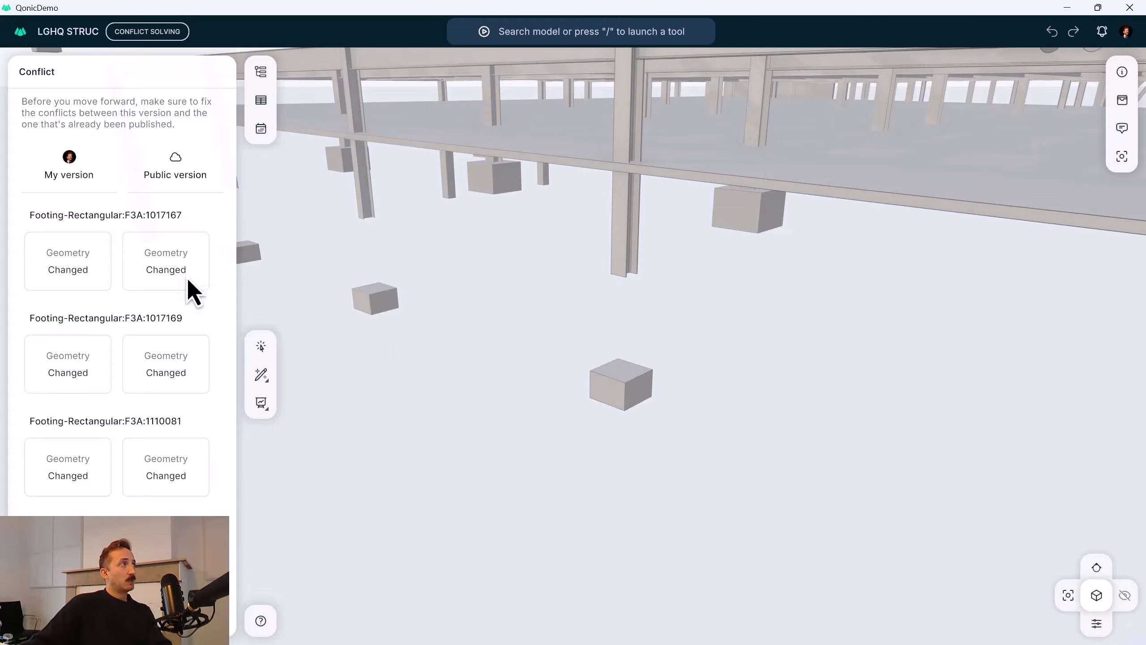
Preview the personal version of footing F3A:1017167 in the model with its surrounding structure.
click(72, 259)
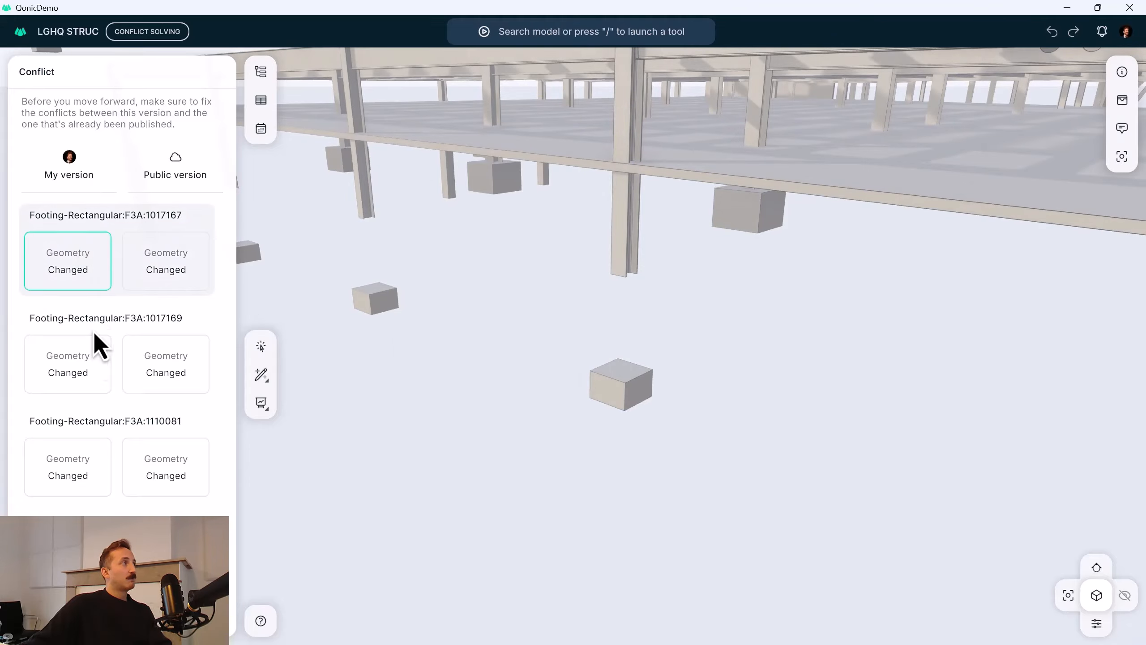
click(82, 257)
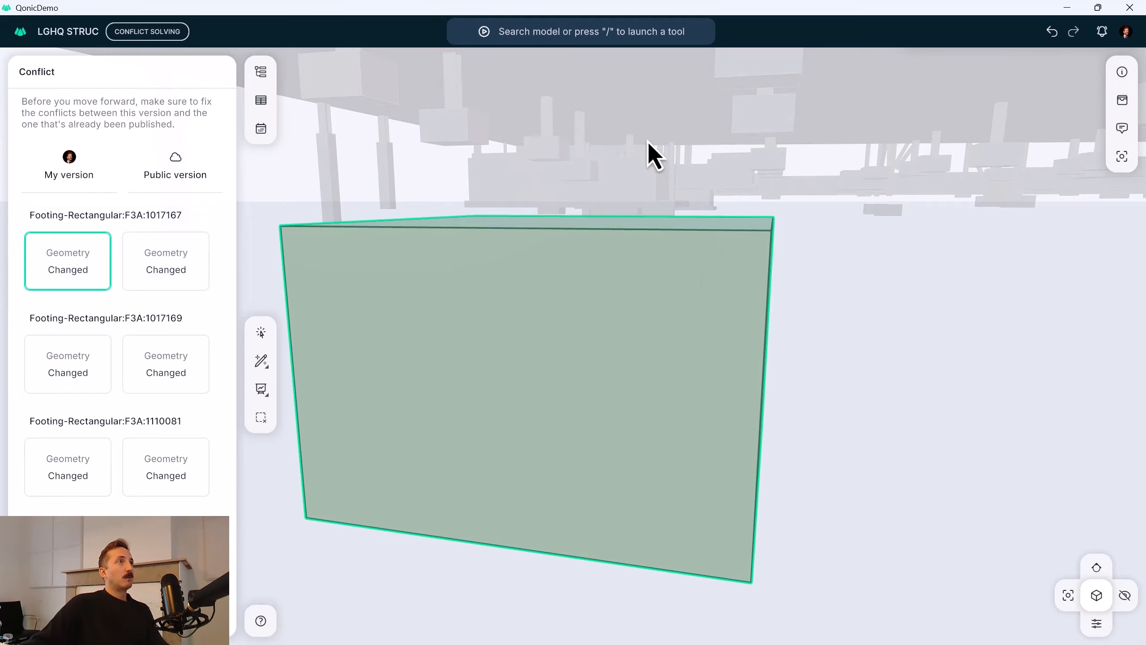
click(619, 381)
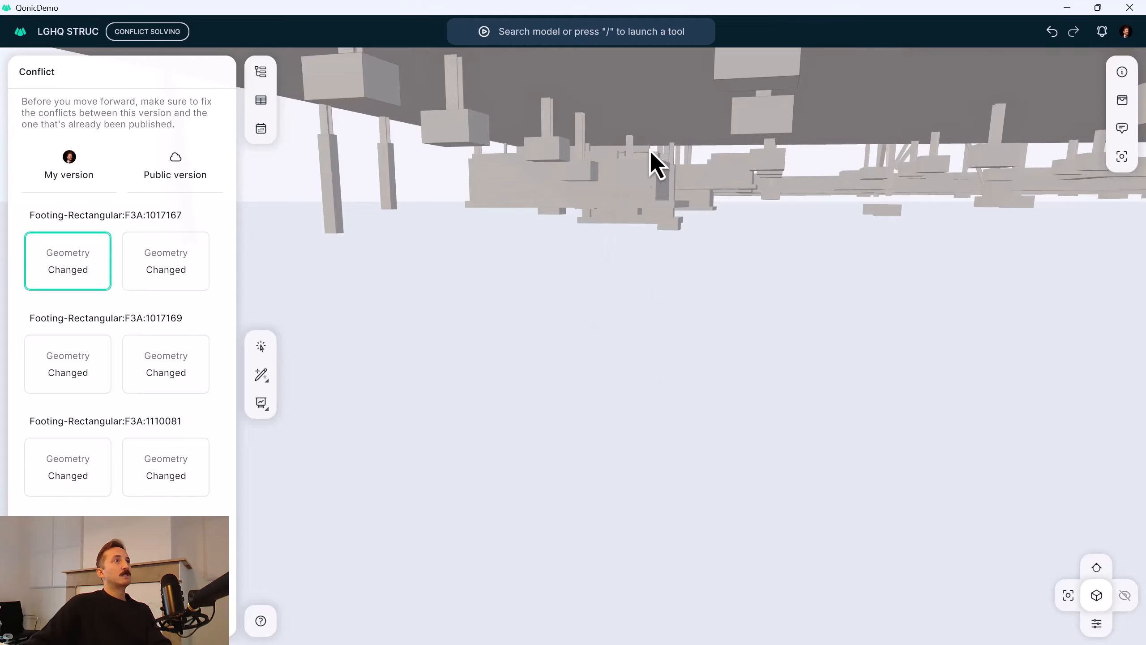
drag(651, 153, 570, 392)
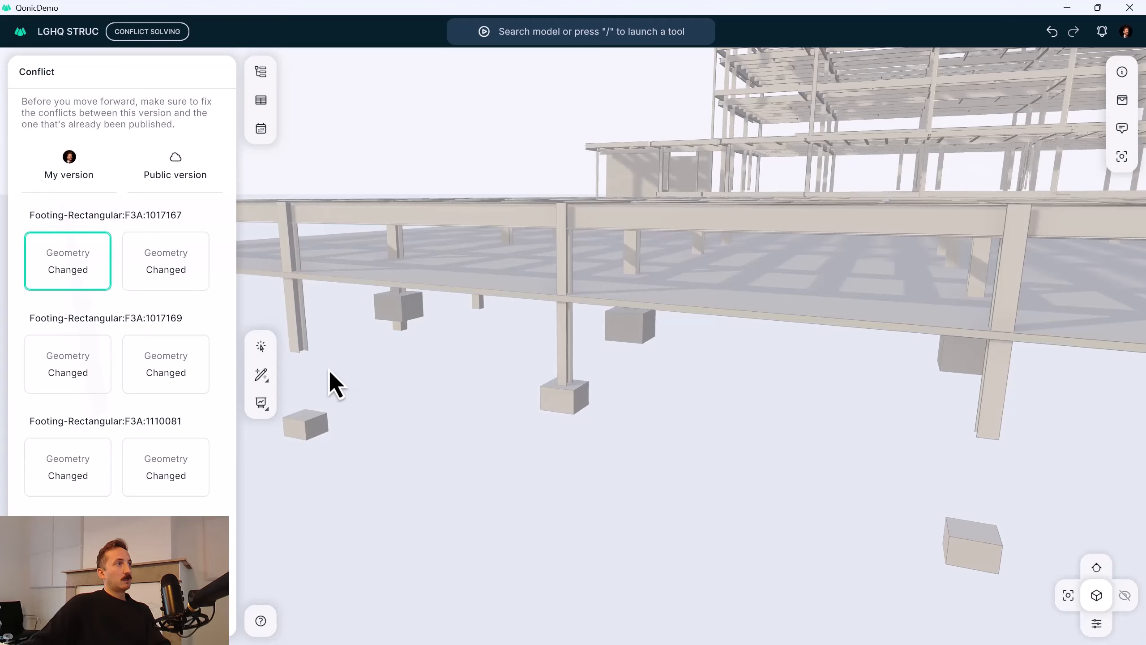
Switch footing F3A:1017167 to the public version and inspect its geometry below the column.
click(185, 276)
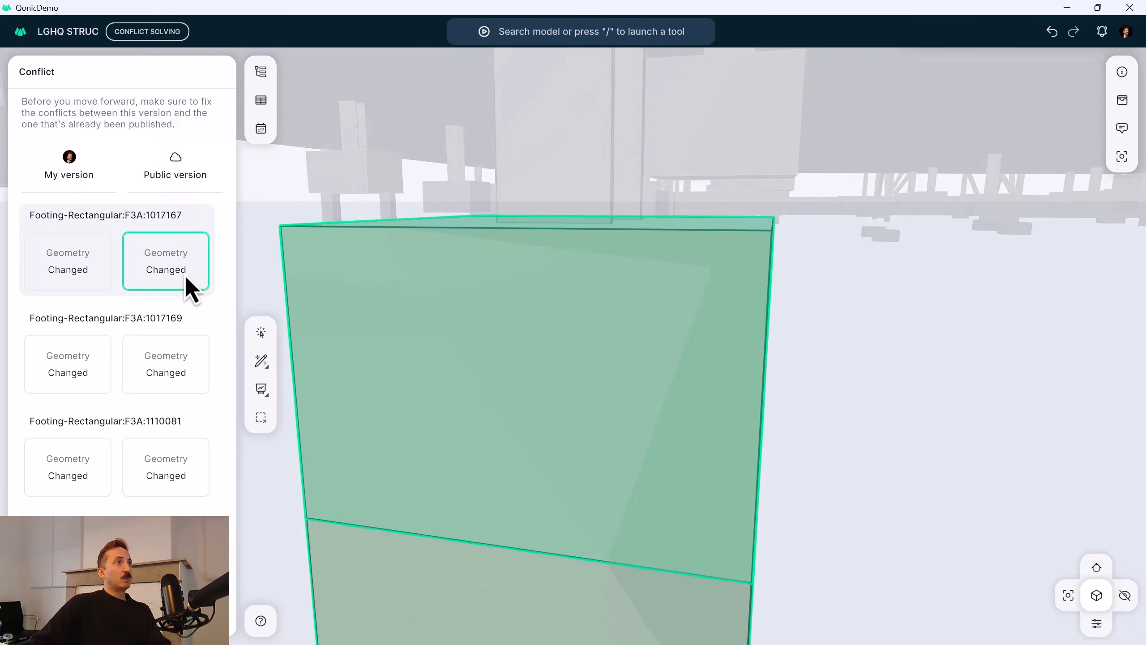
scroll(561, 334, down, 5)
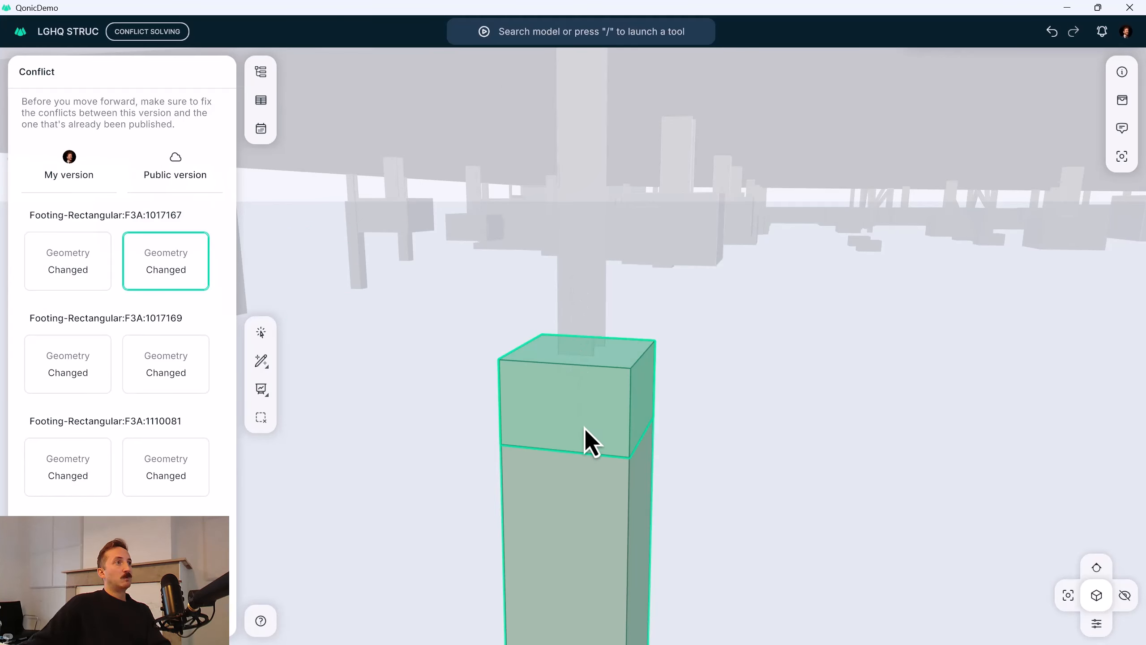
scroll(585, 428, down, 3)
middle_drag(587, 428, 595, 376)
key(Escape)
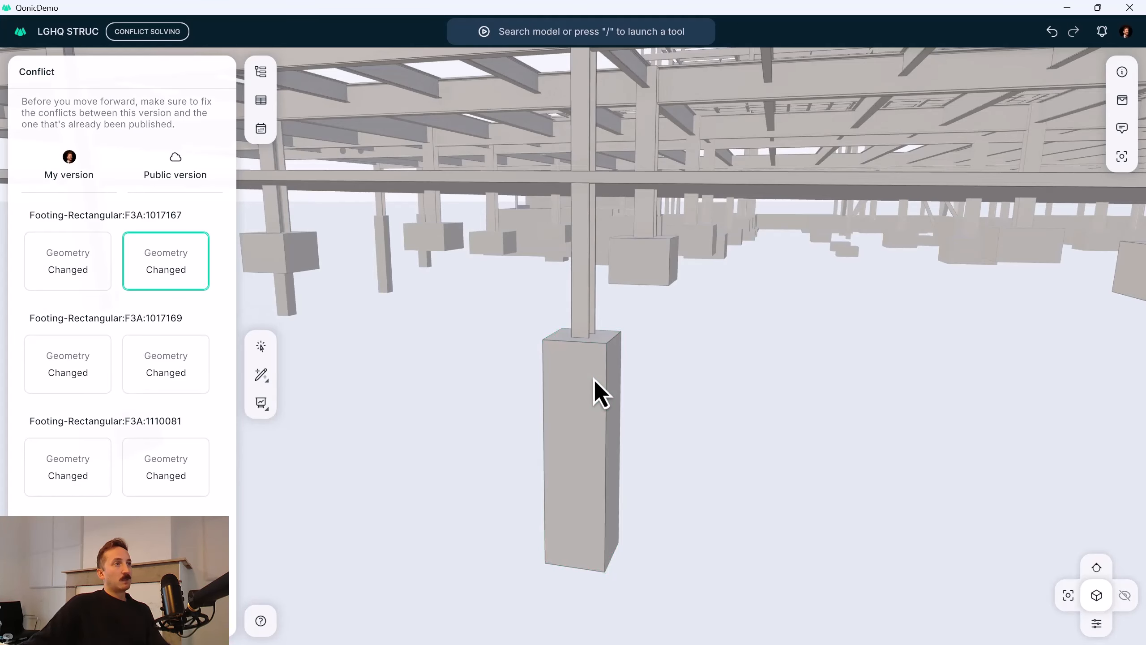
scroll(594, 382, down, 10)
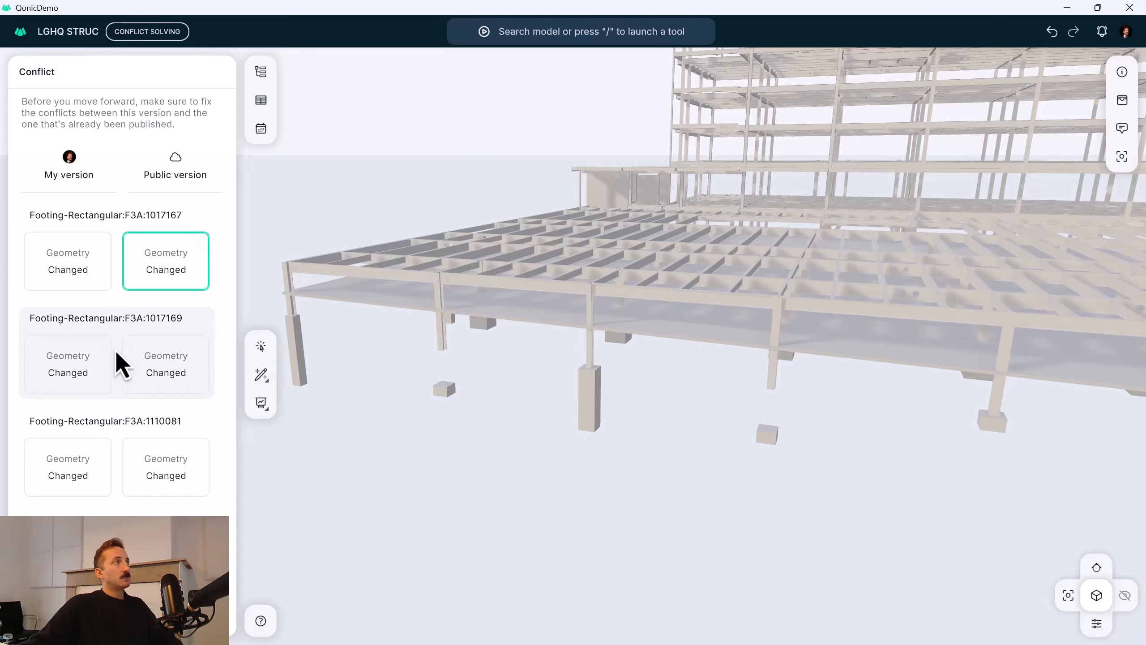
Keep the personal version's geometry for footings F3A:1017167, F3A:1017169 and F3A:1110081, and complete the conflict resolution.
click(77, 256)
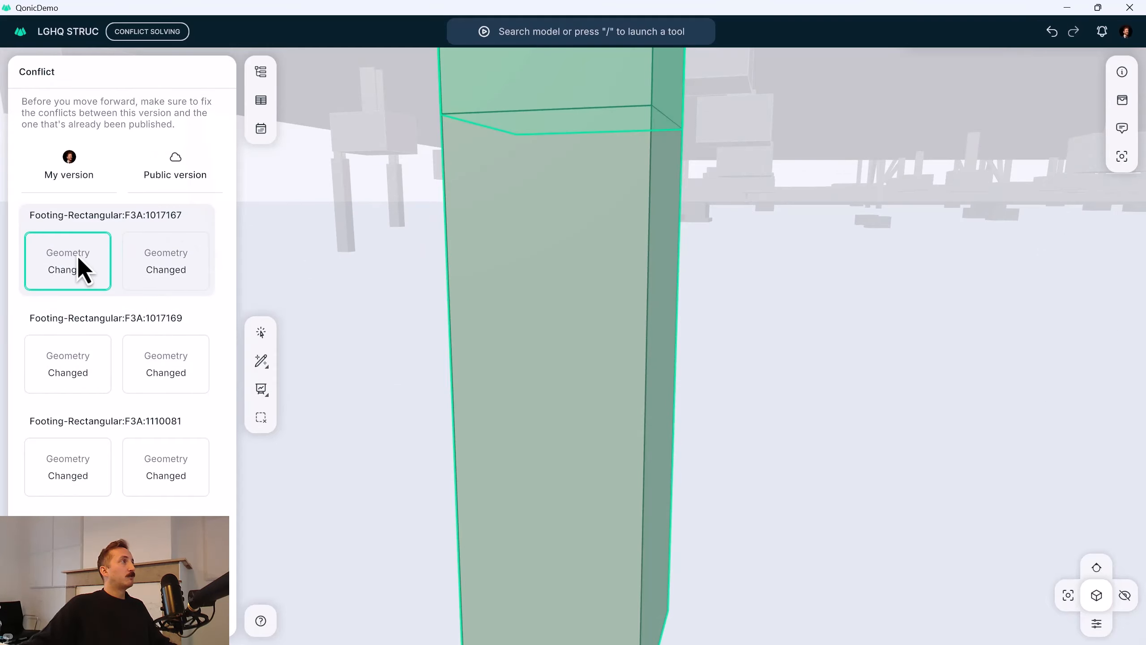
click(73, 359)
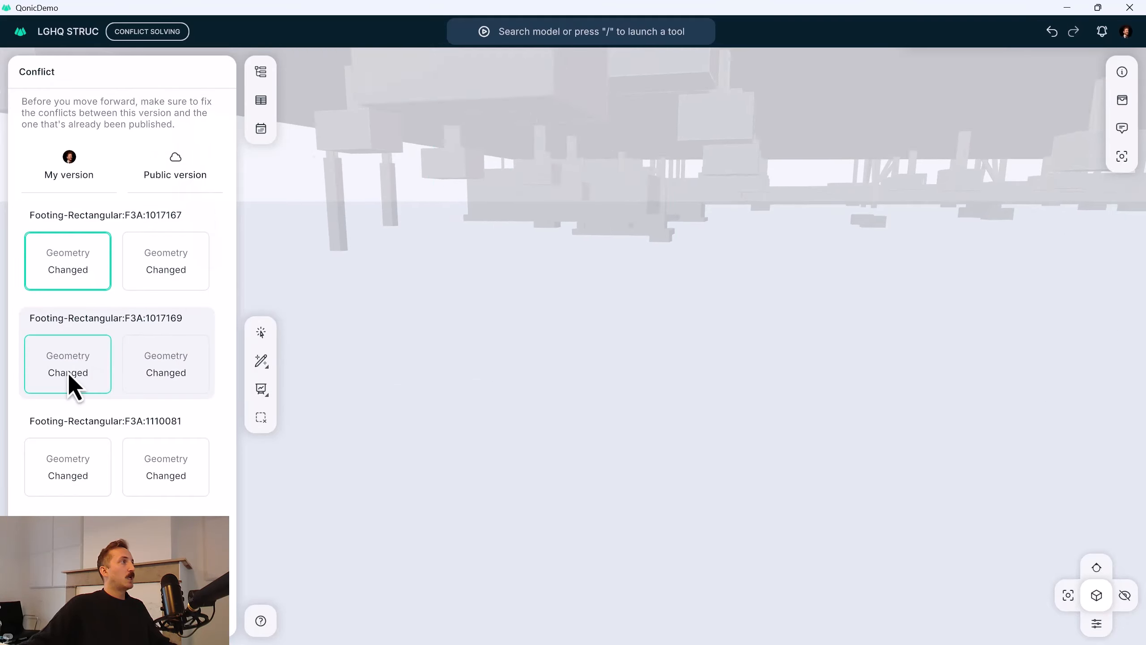
click(75, 461)
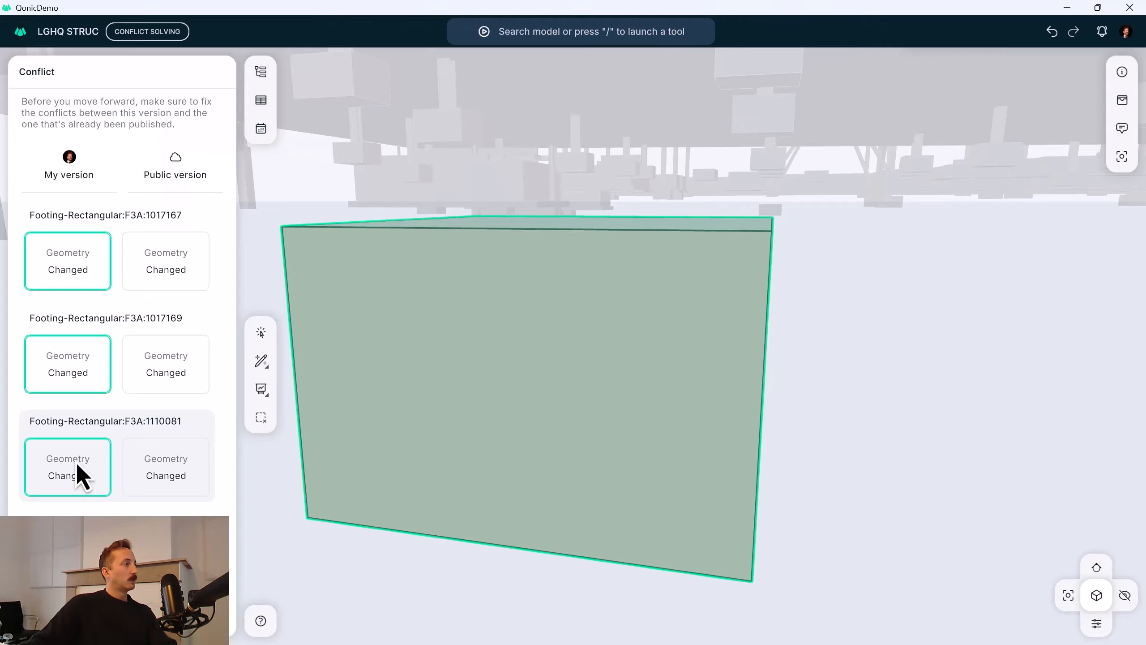
click(75, 463)
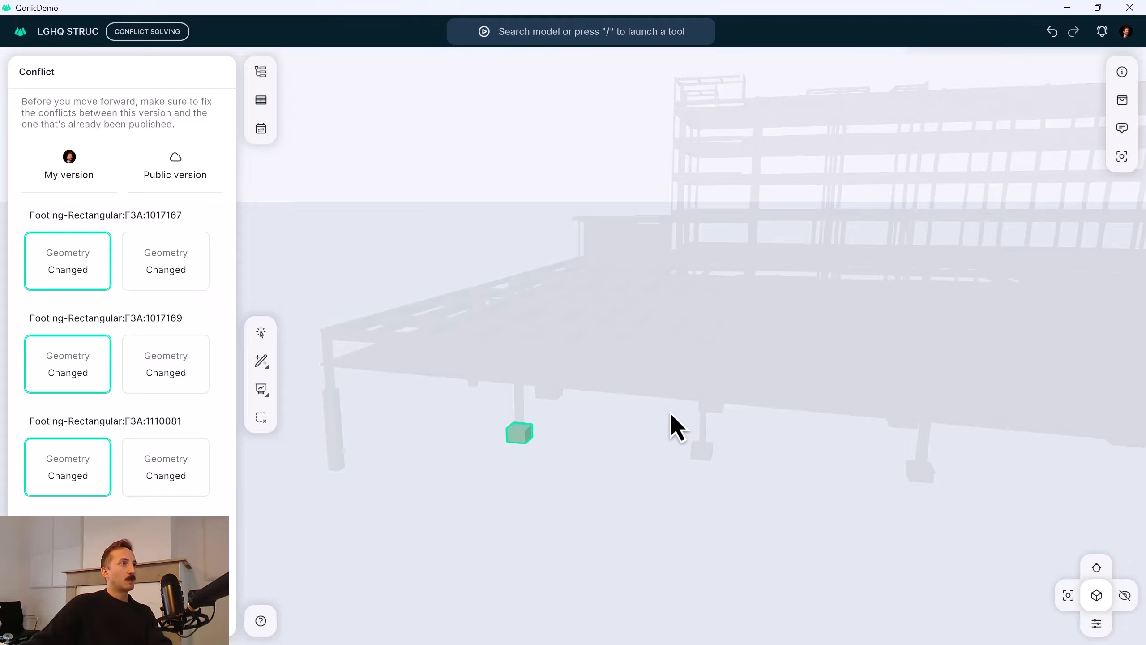
click(673, 429)
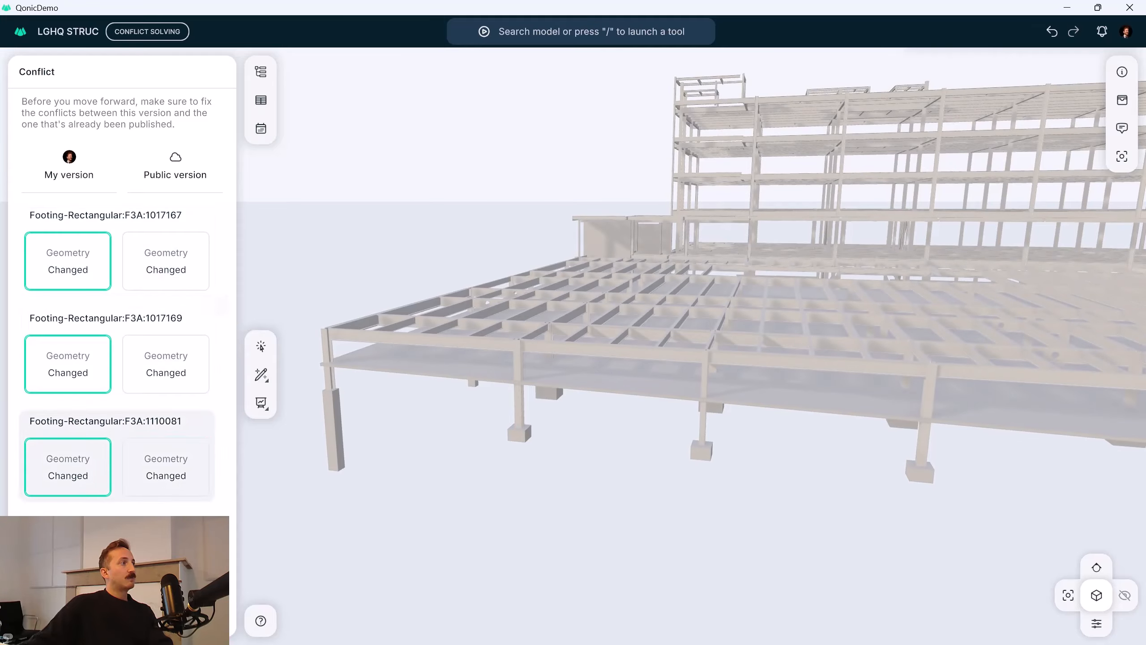
click(122, 616)
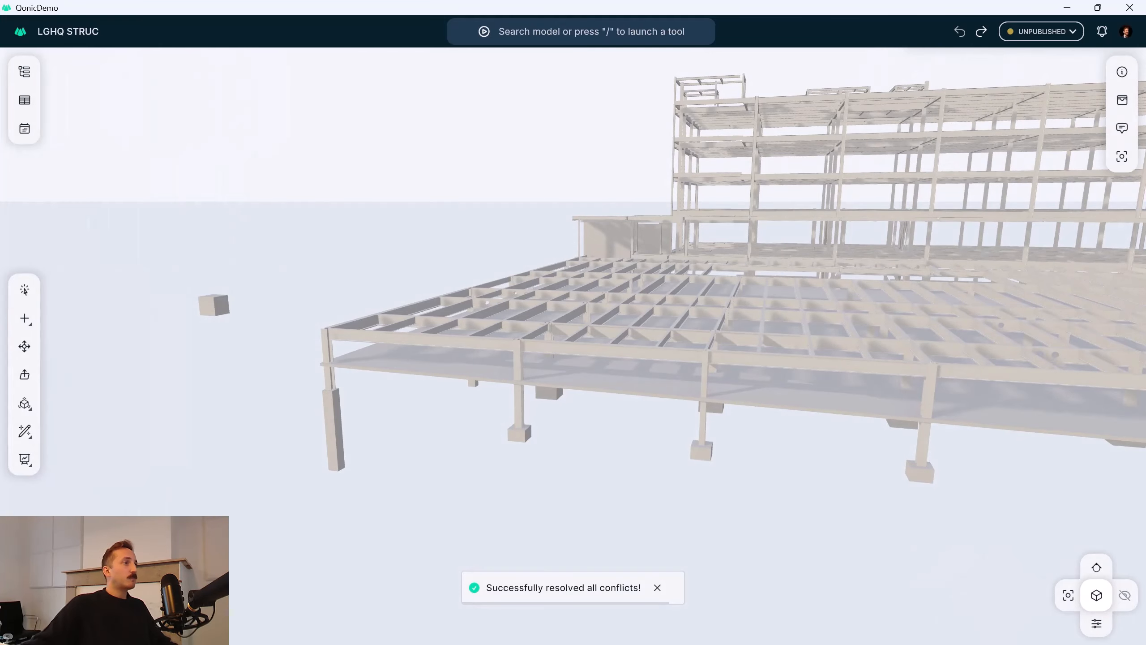
Check the merged structure, close the model client and dismiss the sync issue dialog in the version history.
drag(750, 381, 754, 325)
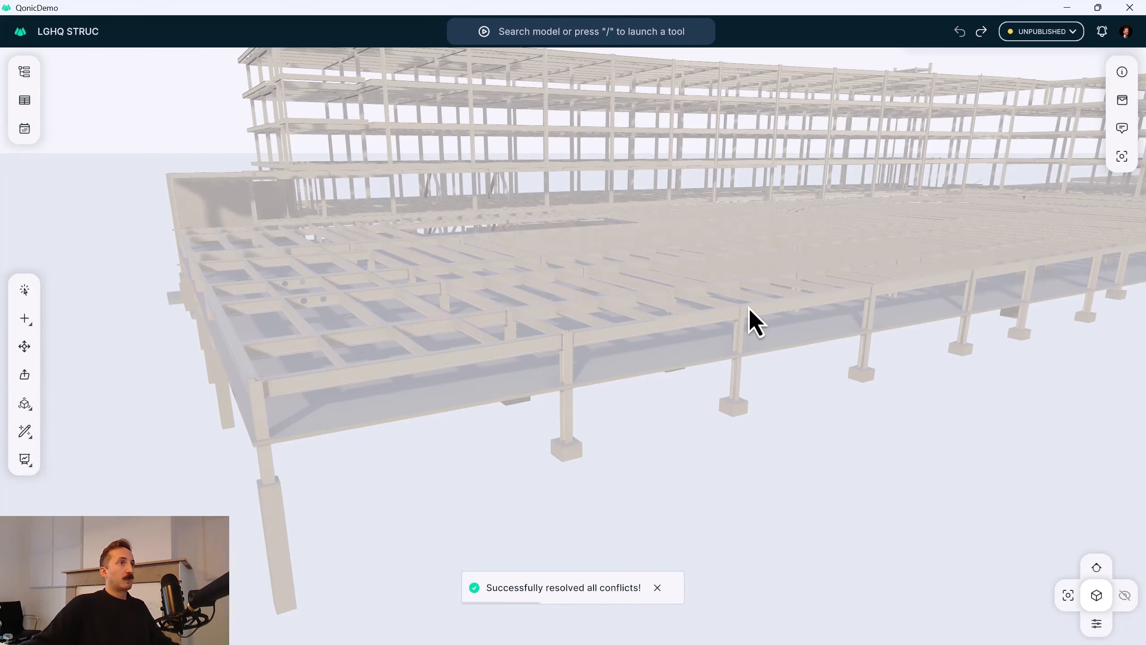
click(1129, 7)
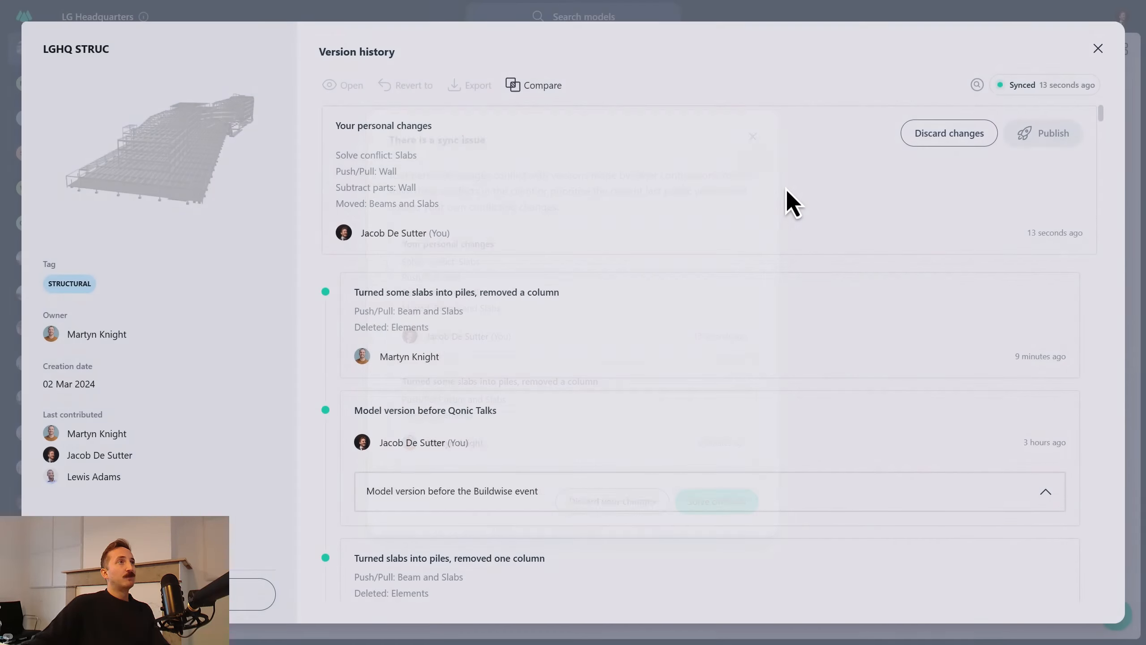
click(761, 128)
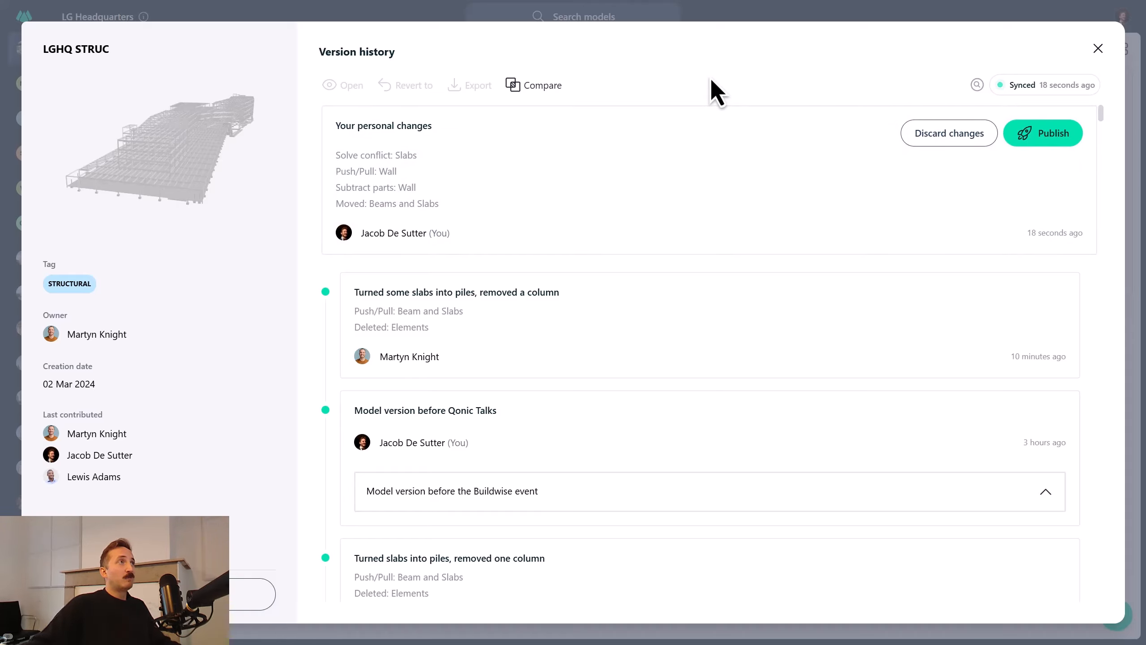
Review the personal changes and earlier versions in the LGHQ STRUC version history, and return to the project's models.
click(715, 145)
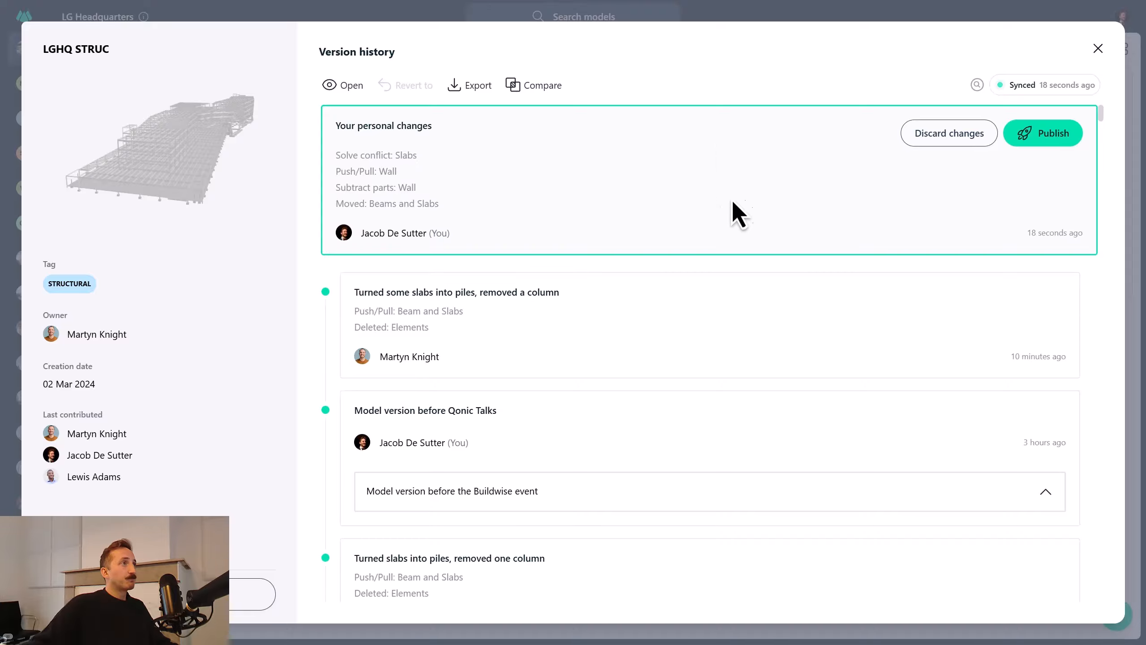
scroll(722, 216, down, 10)
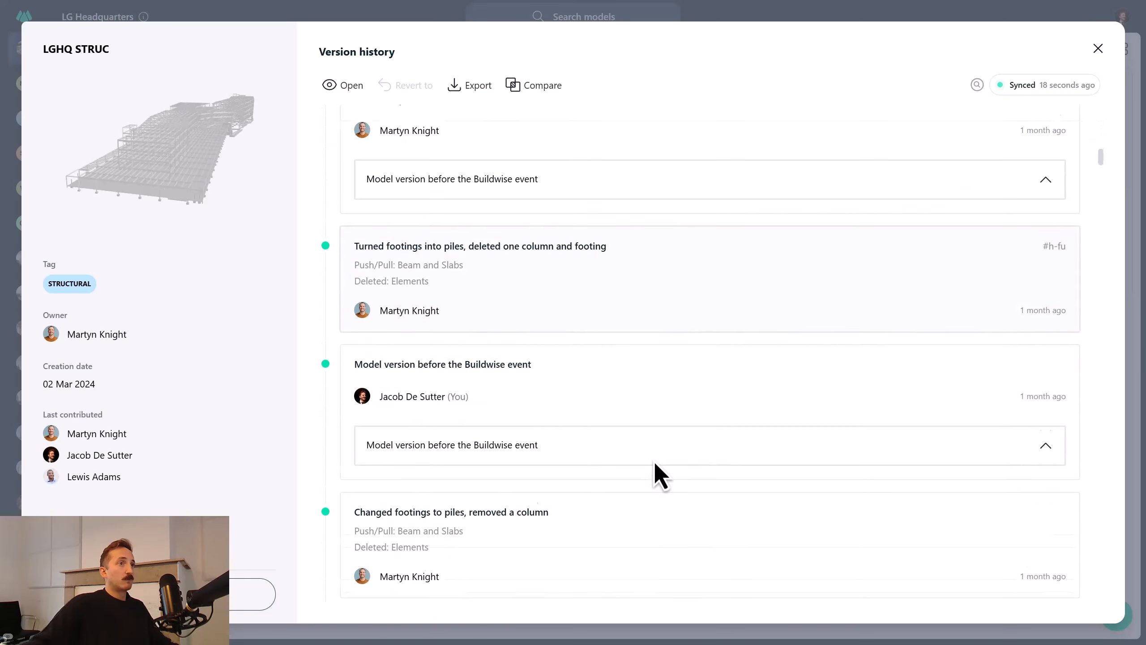
scroll(686, 505, up, 10)
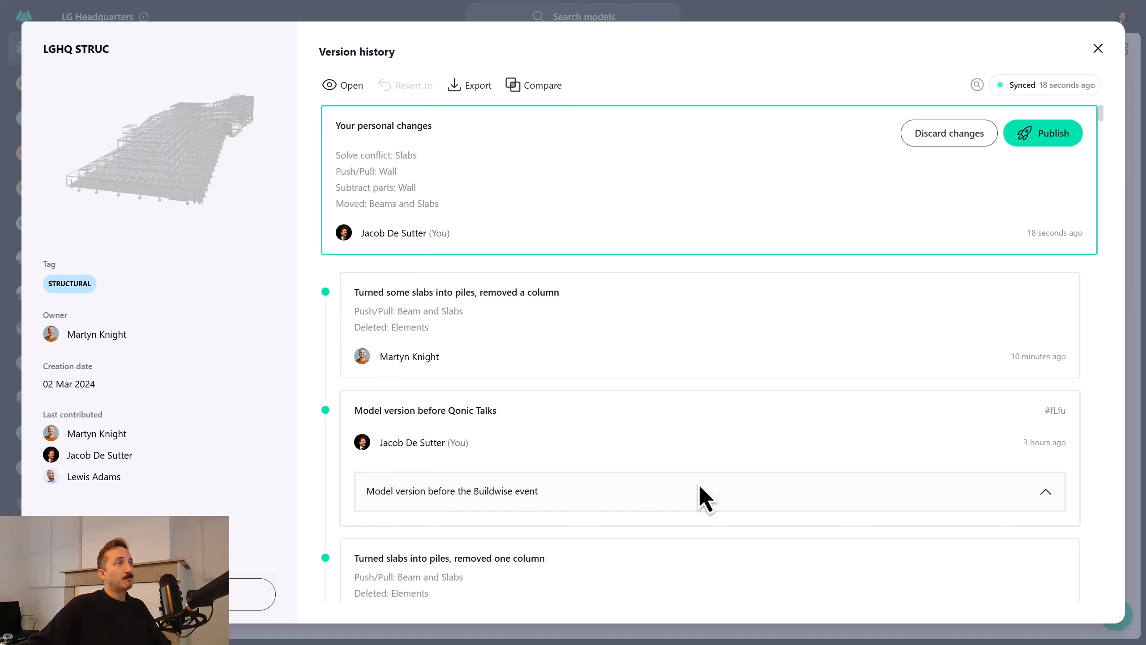
click(771, 89)
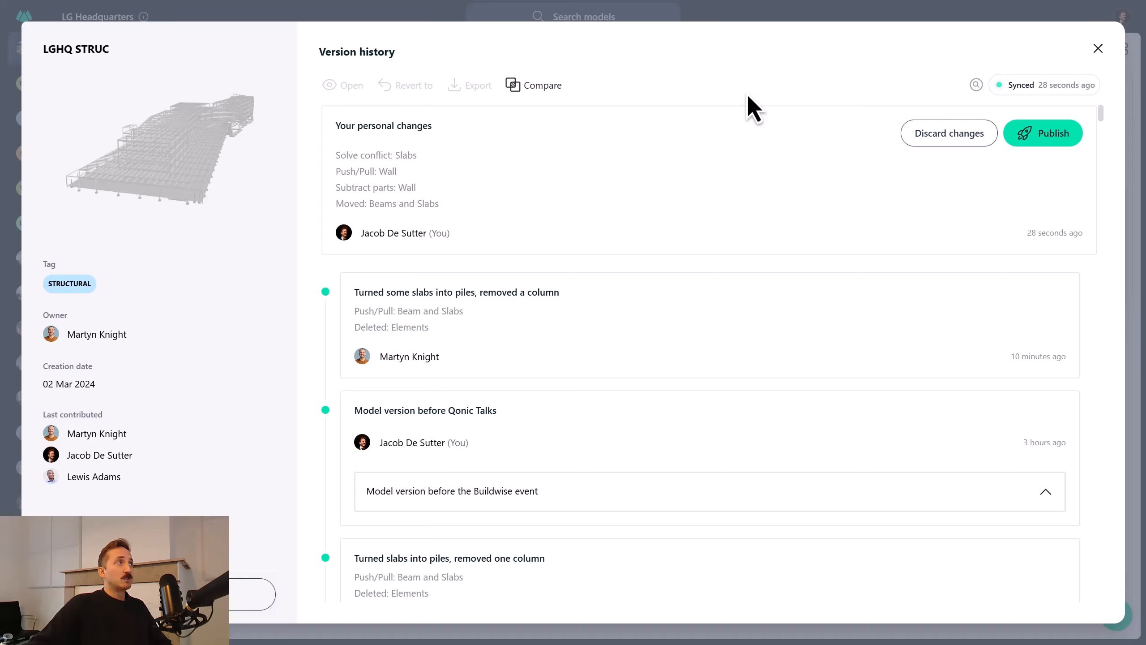
click(588, 158)
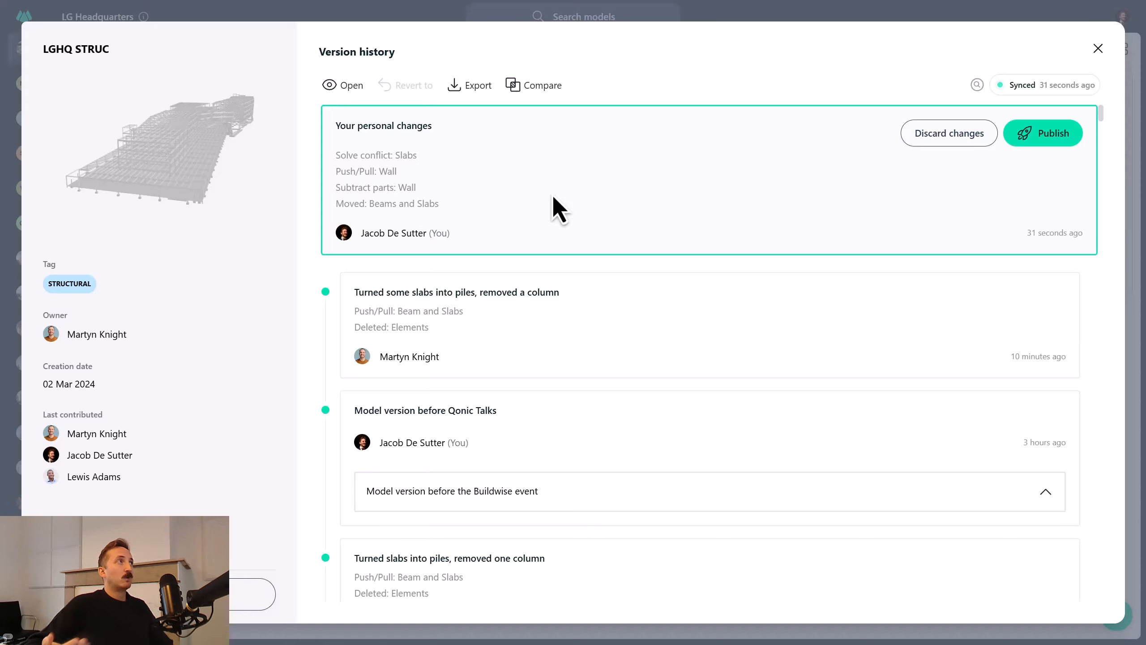
click(1094, 54)
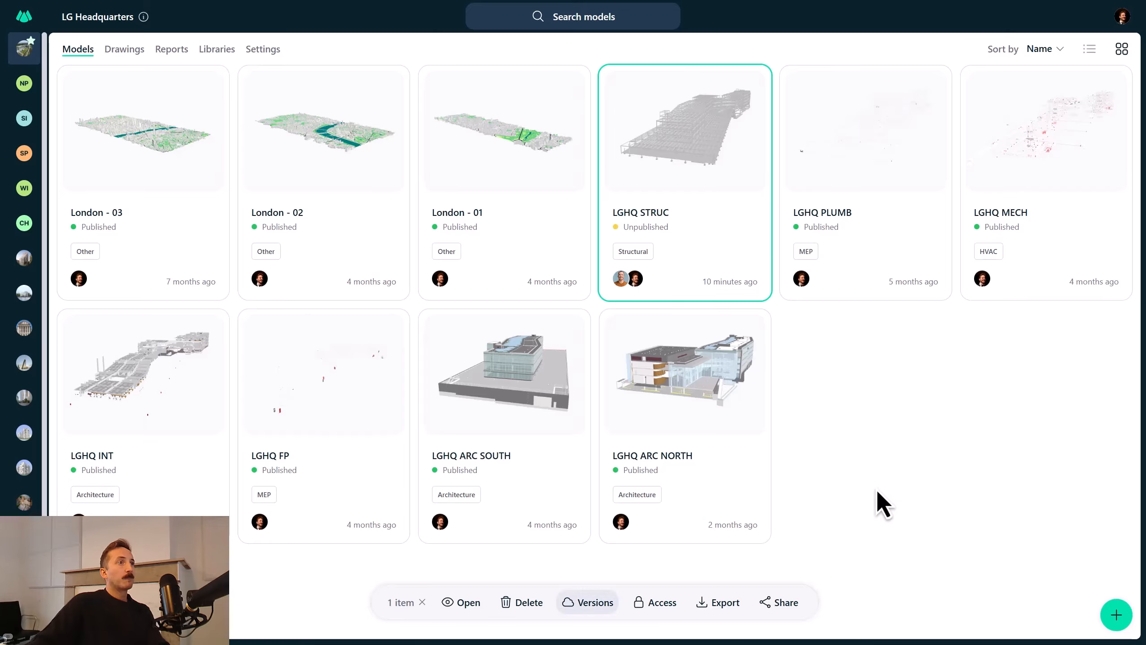
key(ctrl+super+Right)
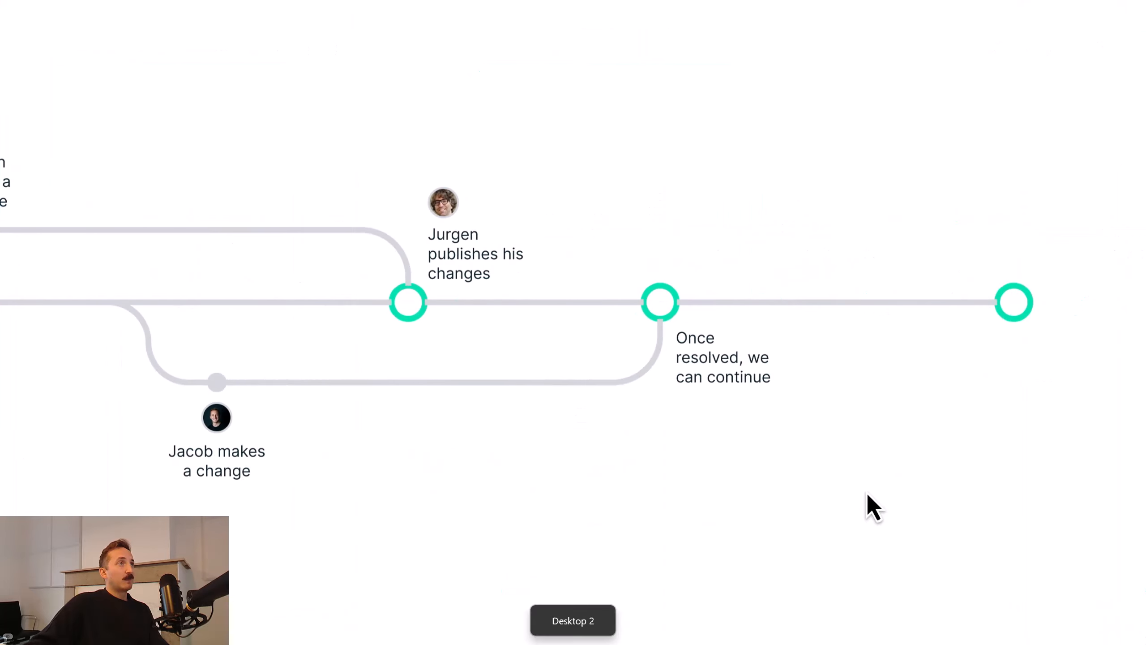
key(Right)
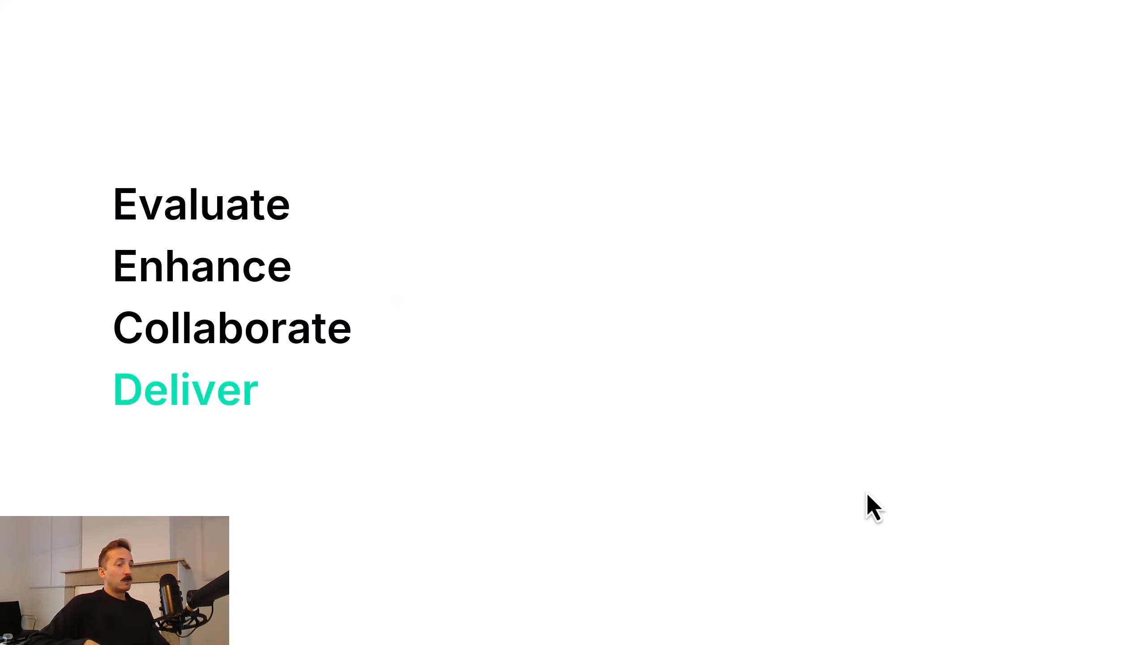
Switch to Qonic, export the personal version of LGHQ STRUC to IFC from its version history, and return to the project's models.
key(ctrl+super+Left)
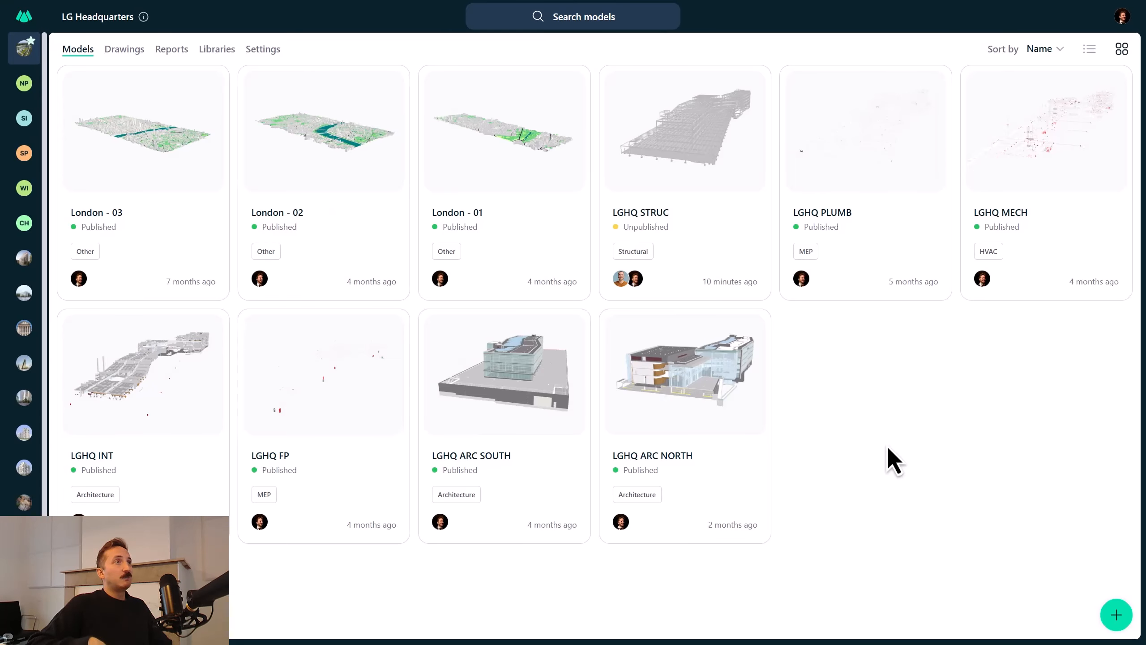
click(676, 126)
click(598, 607)
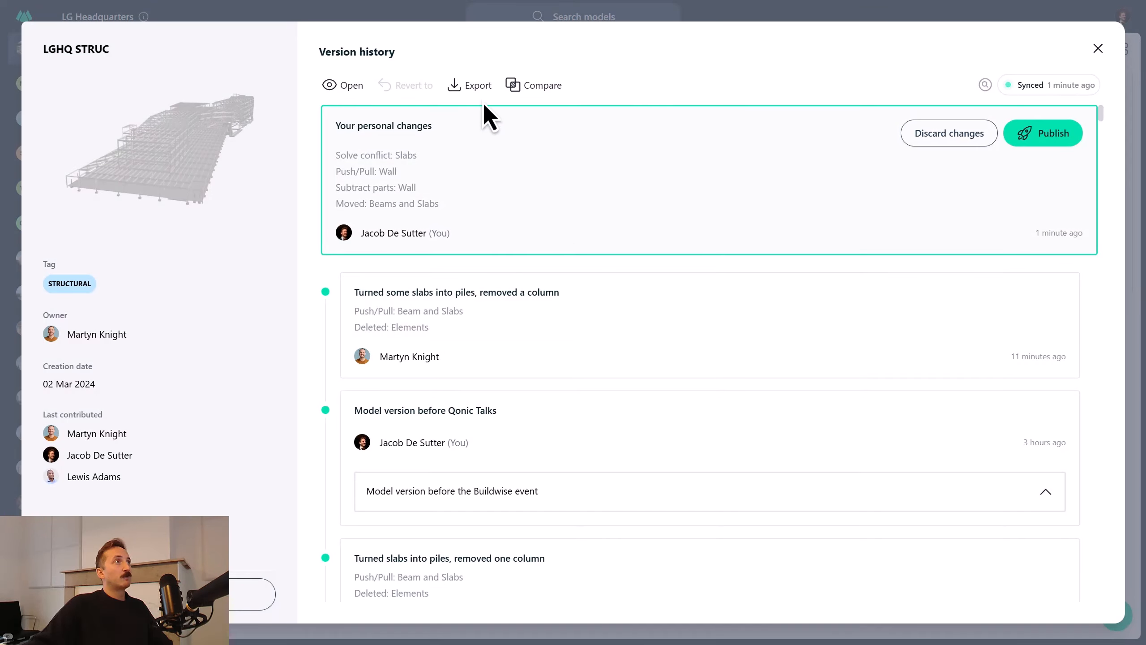
click(480, 91)
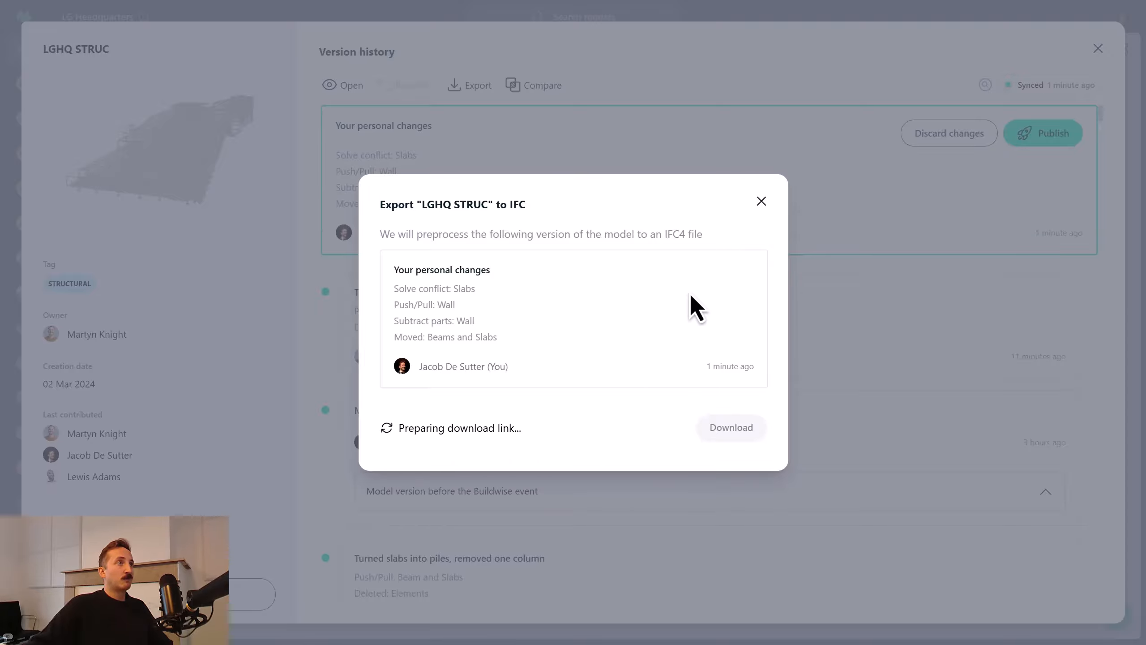
click(761, 201)
click(1098, 49)
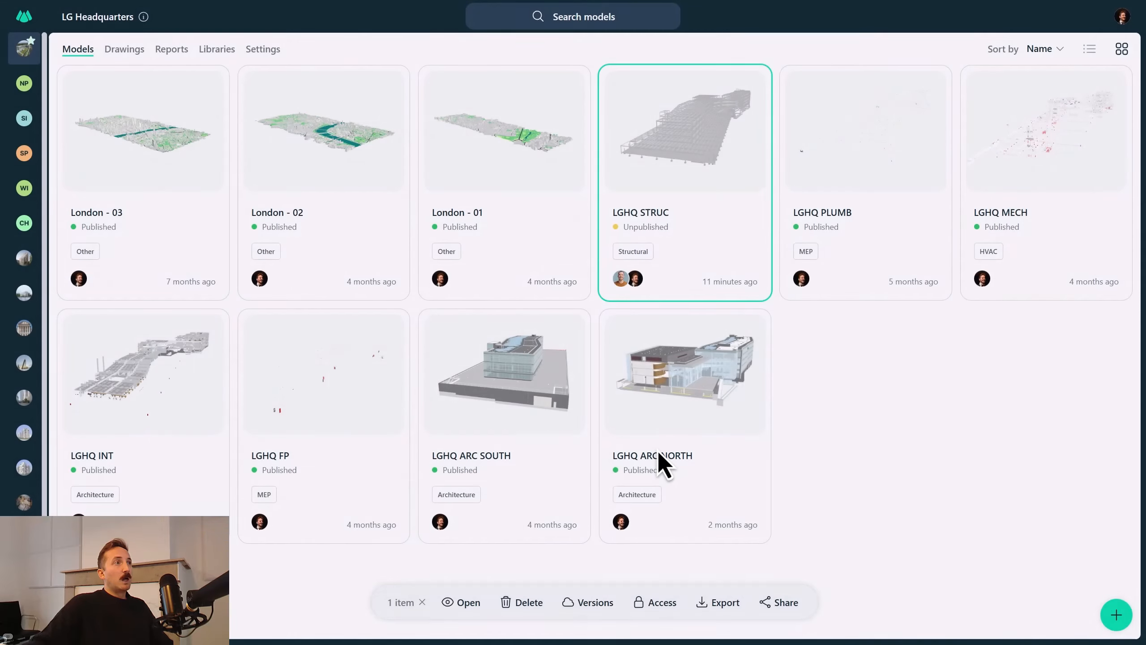
click(855, 423)
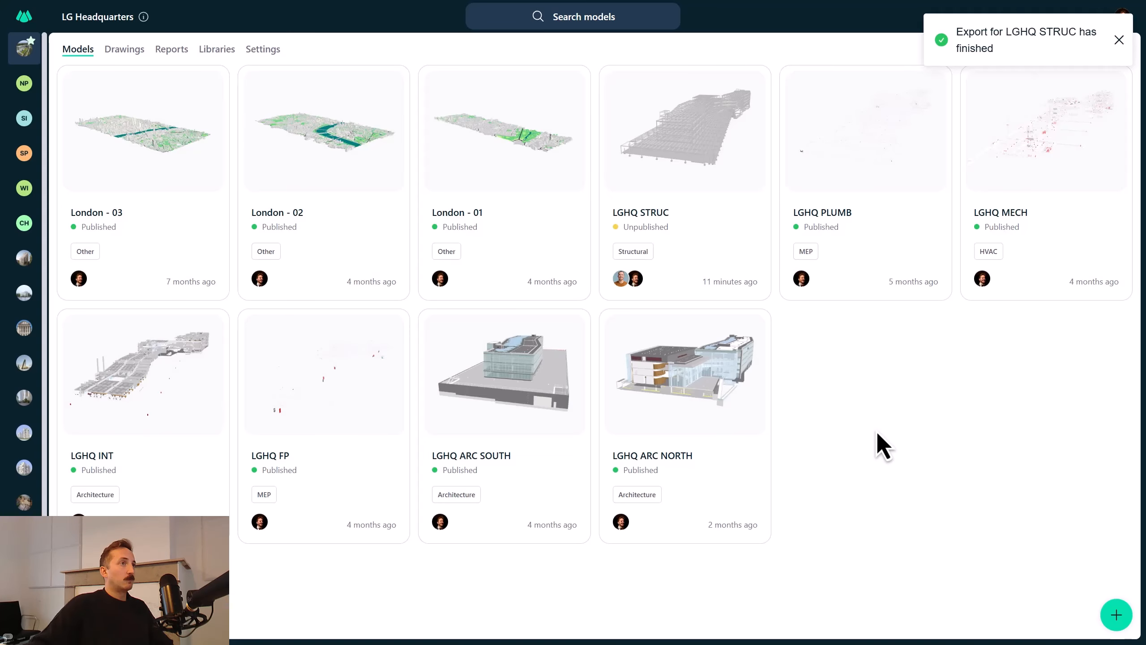
Open the Material List report of the Qonic Towers - Detailed project, inspect the insulation quantities and dismiss the export notification.
click(32, 474)
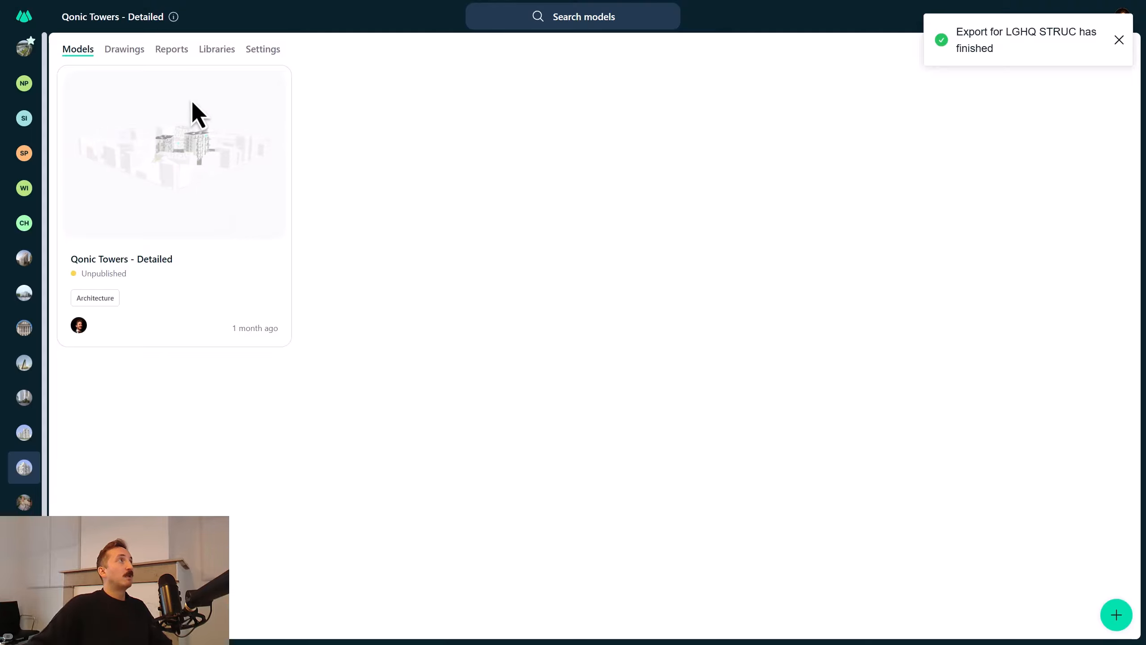
click(181, 54)
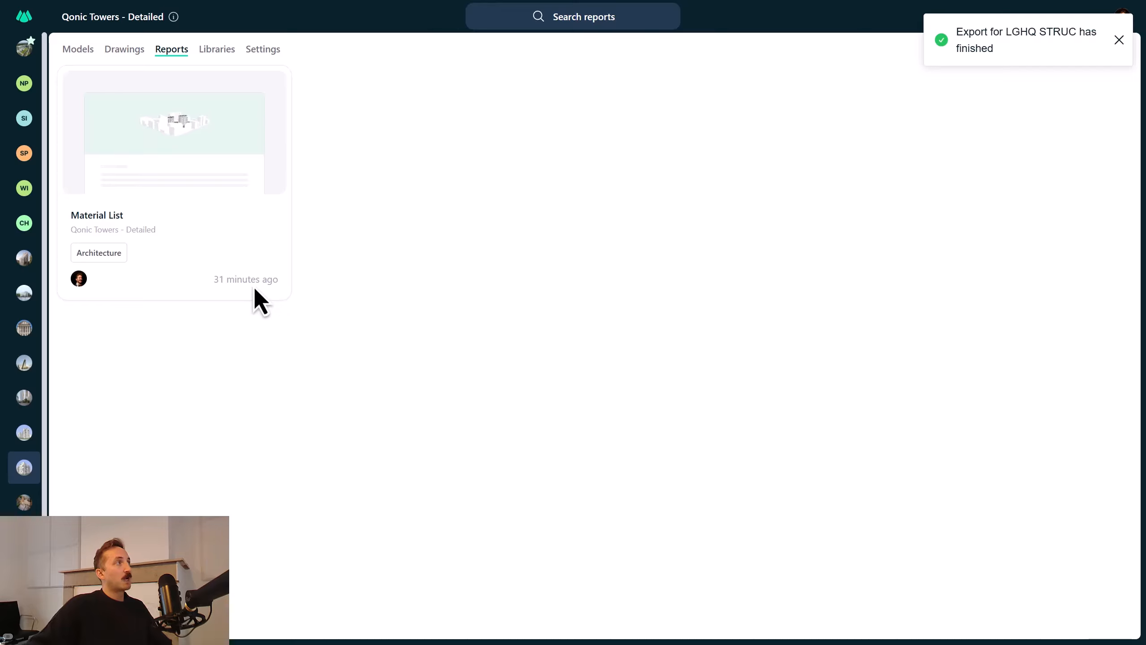
click(209, 232)
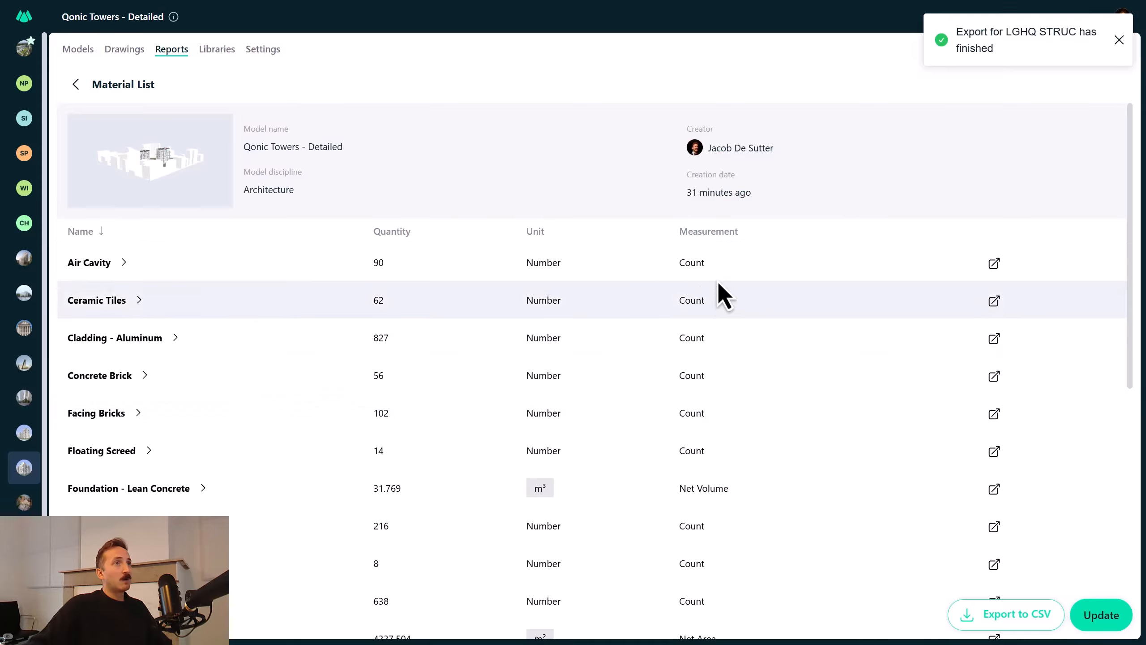
scroll(501, 311, down, 8)
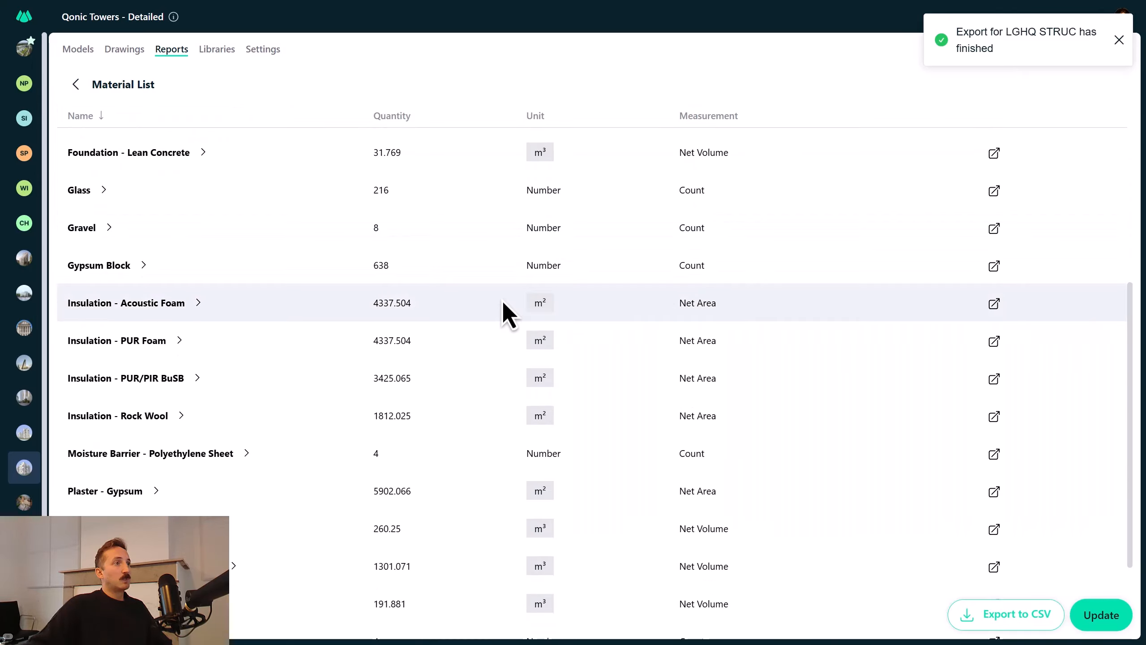
drag(369, 237, 425, 244)
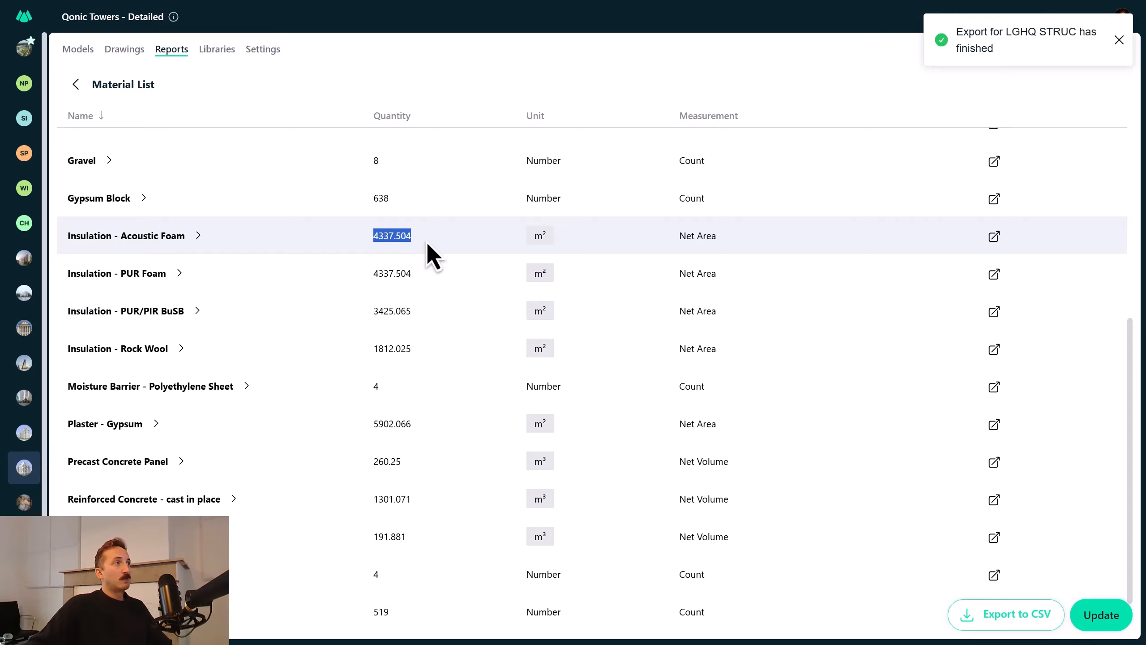
click(420, 238)
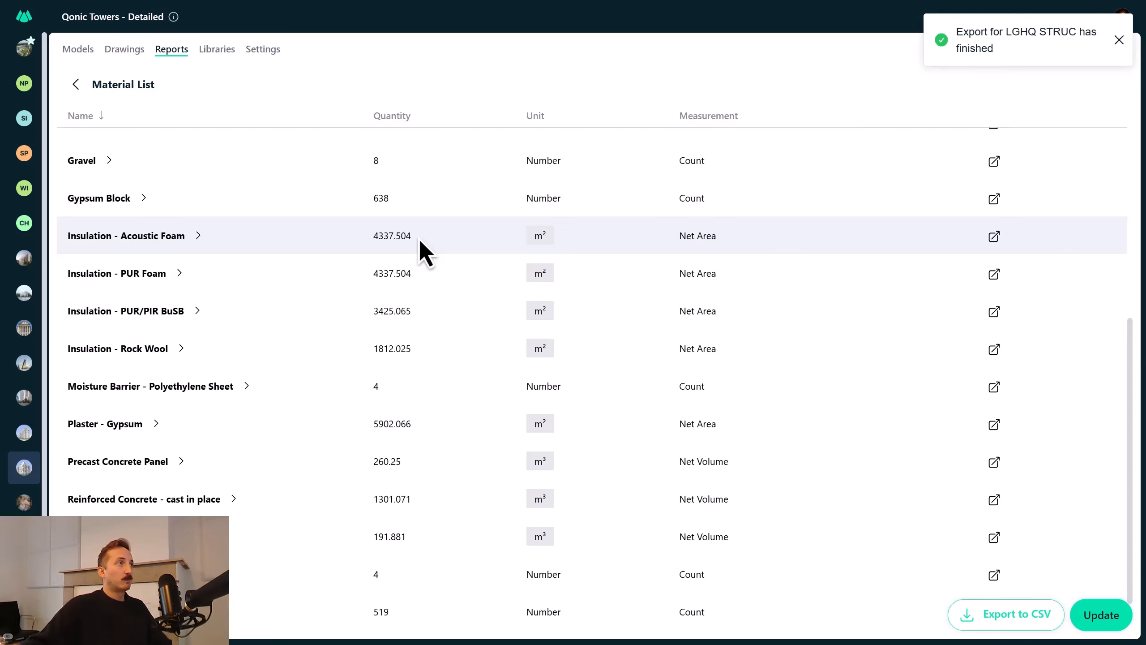
click(1118, 40)
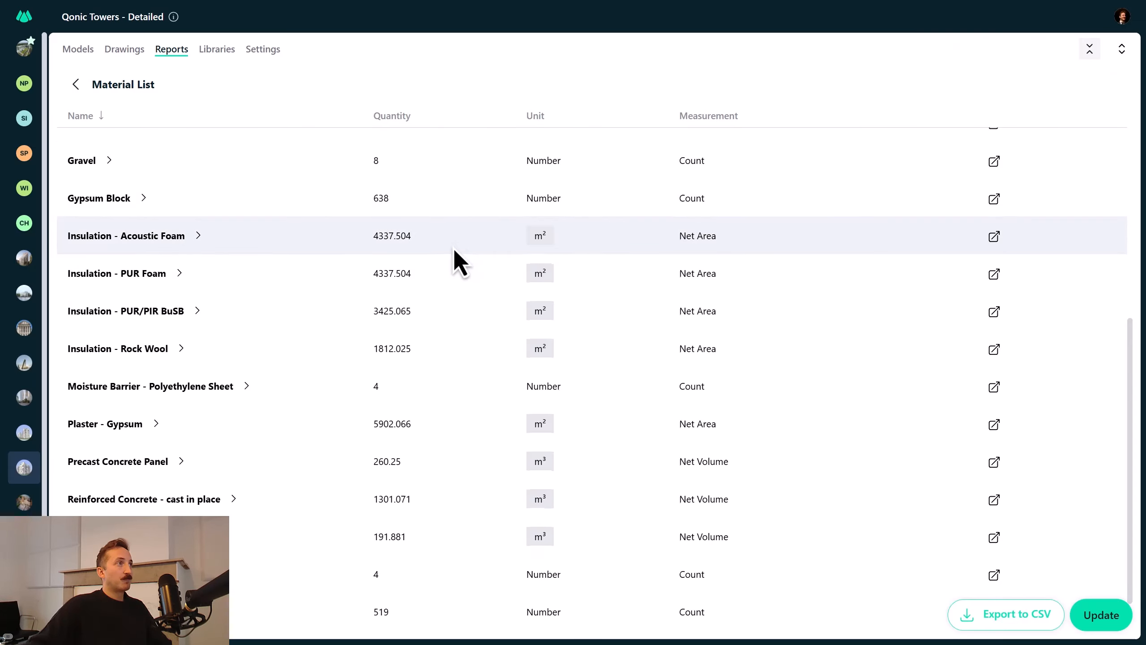
Sort the Material List report by quantity, look over its entries and return to the models of Qonic Towers - Detailed.
scroll(453, 253, up, 2)
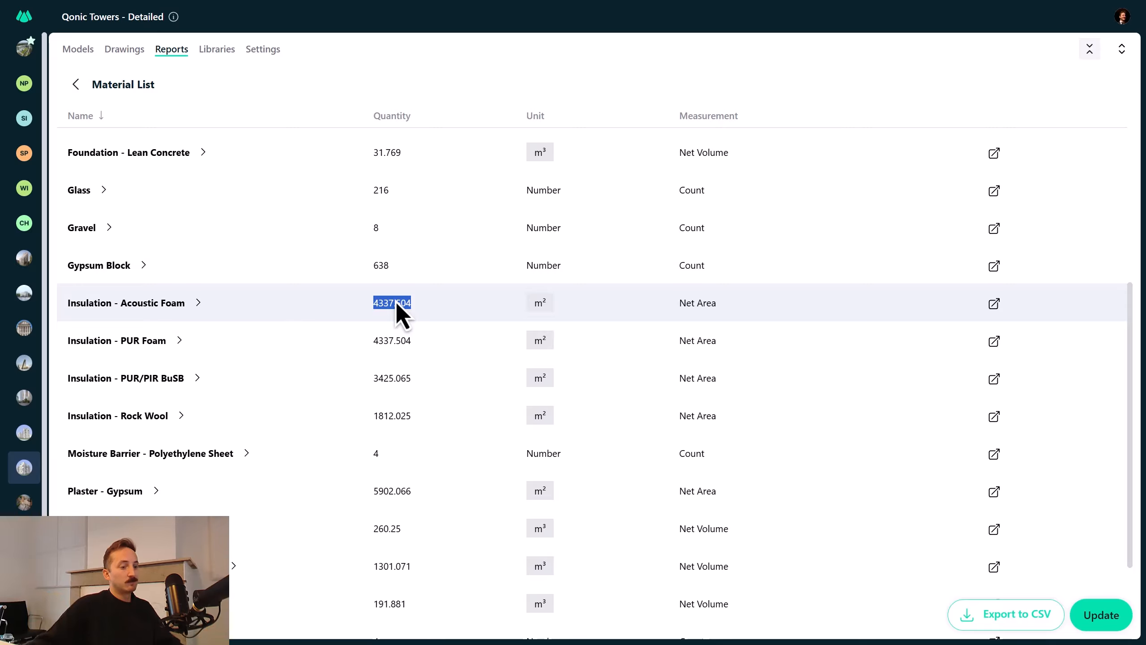
click(473, 118)
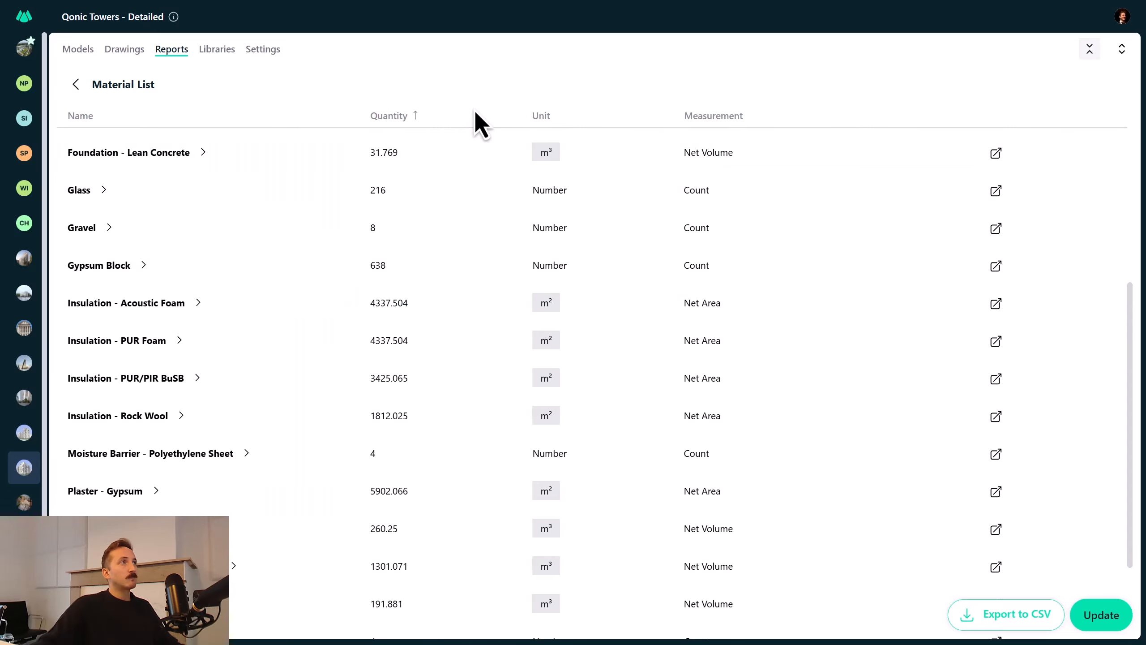
scroll(1079, 401, up, 4)
scroll(1069, 414, up, 3)
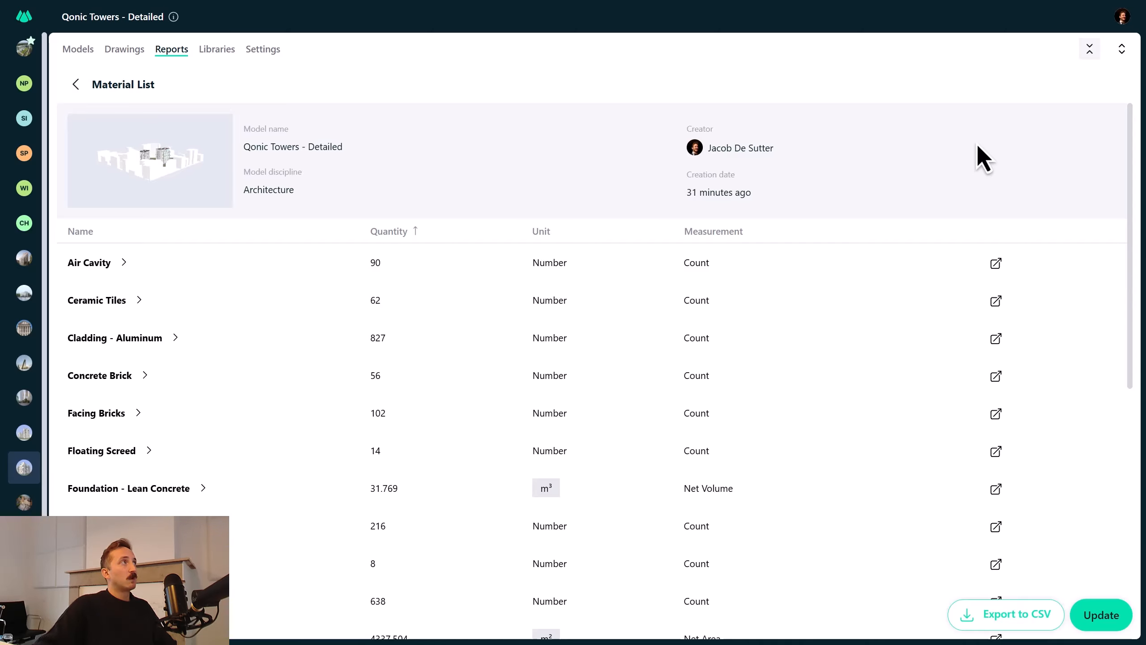
click(83, 52)
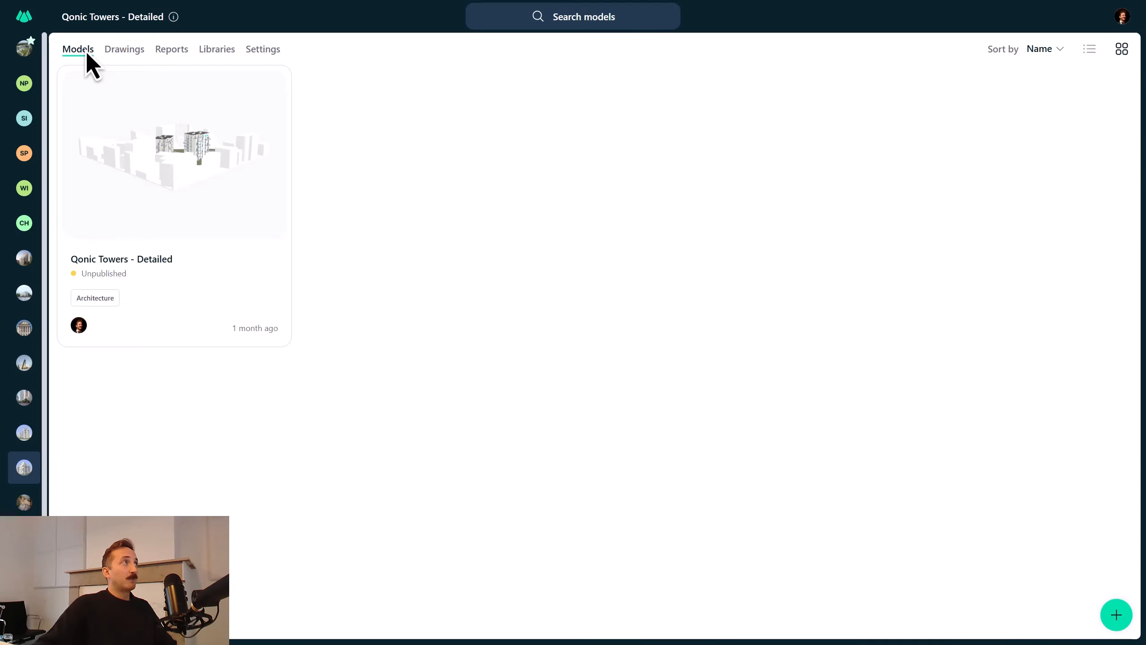